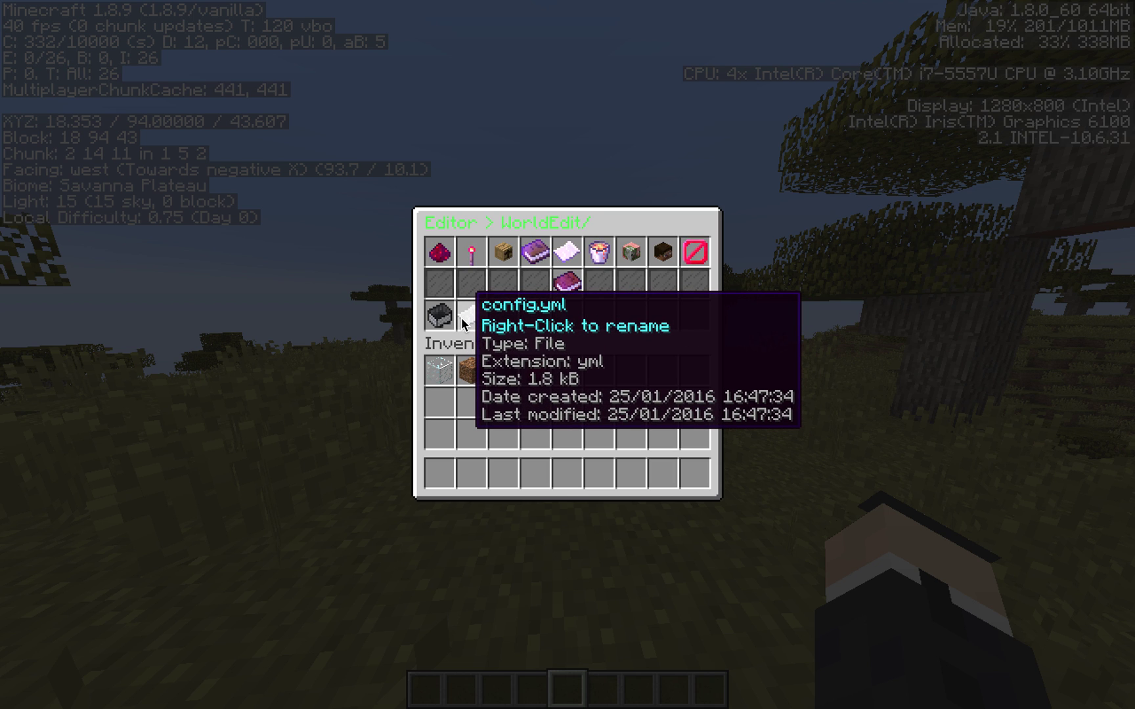
View config.yml's contents in chat, then return to the WorldEdit folder listing.
left_click(461, 317)
key("t")
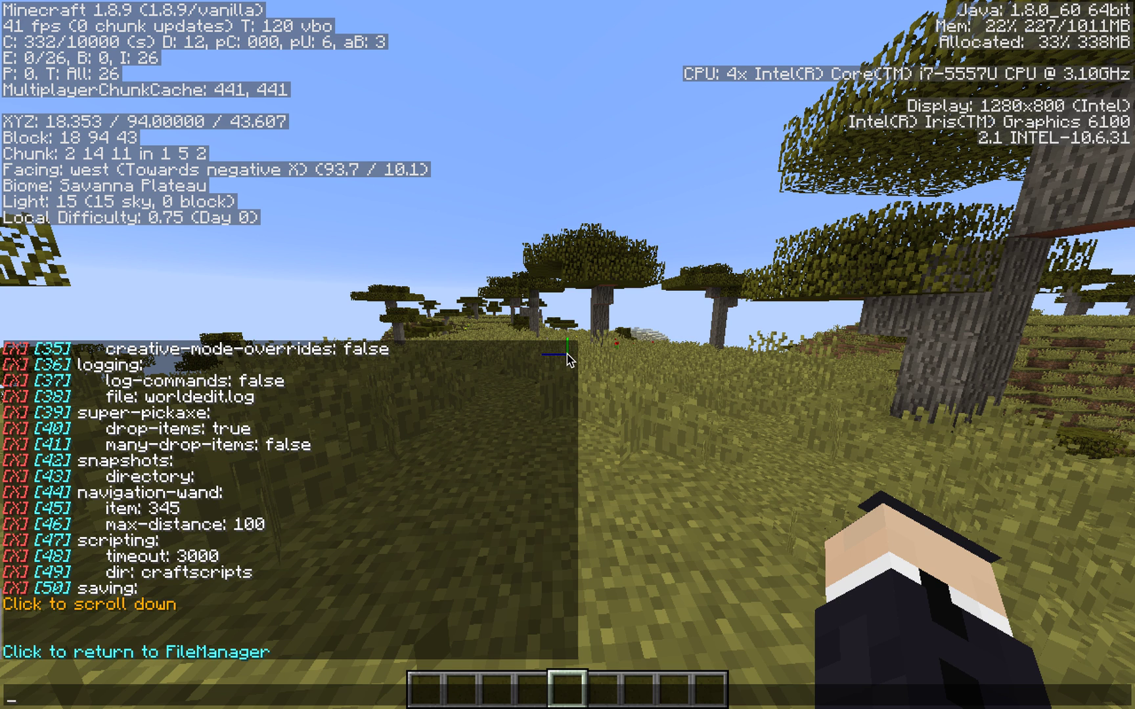
left_click(221, 649)
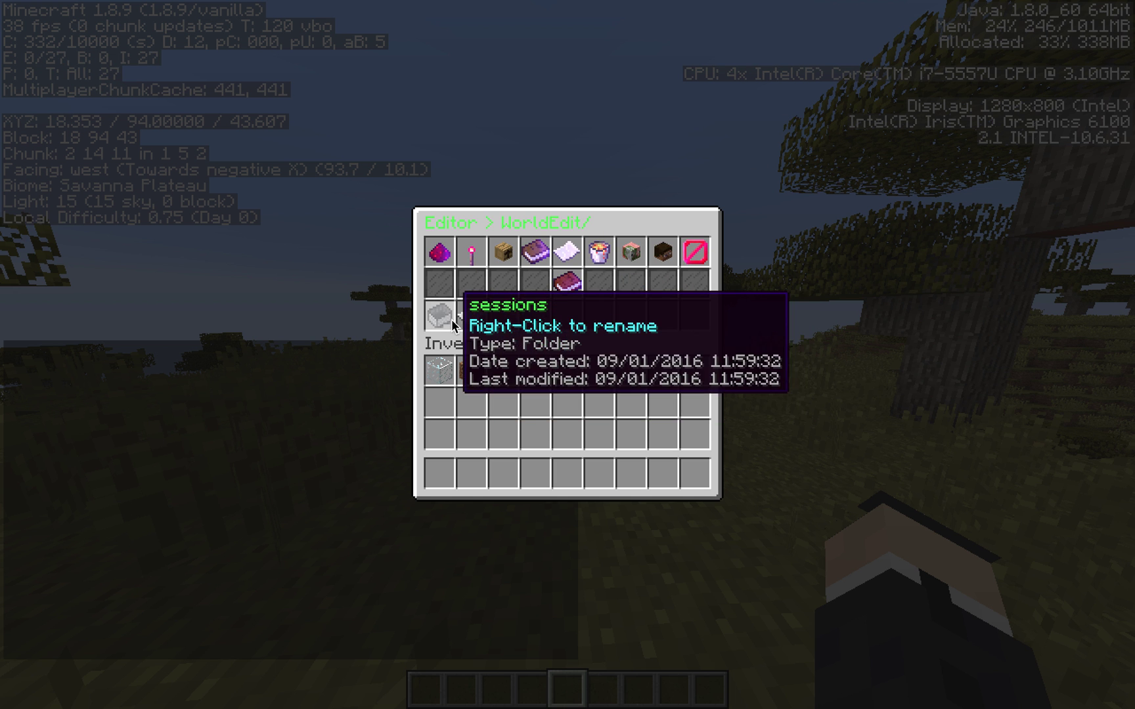
Rename config.yml to 'config rename.txt' in the anvil rename field.
right_click(469, 321)
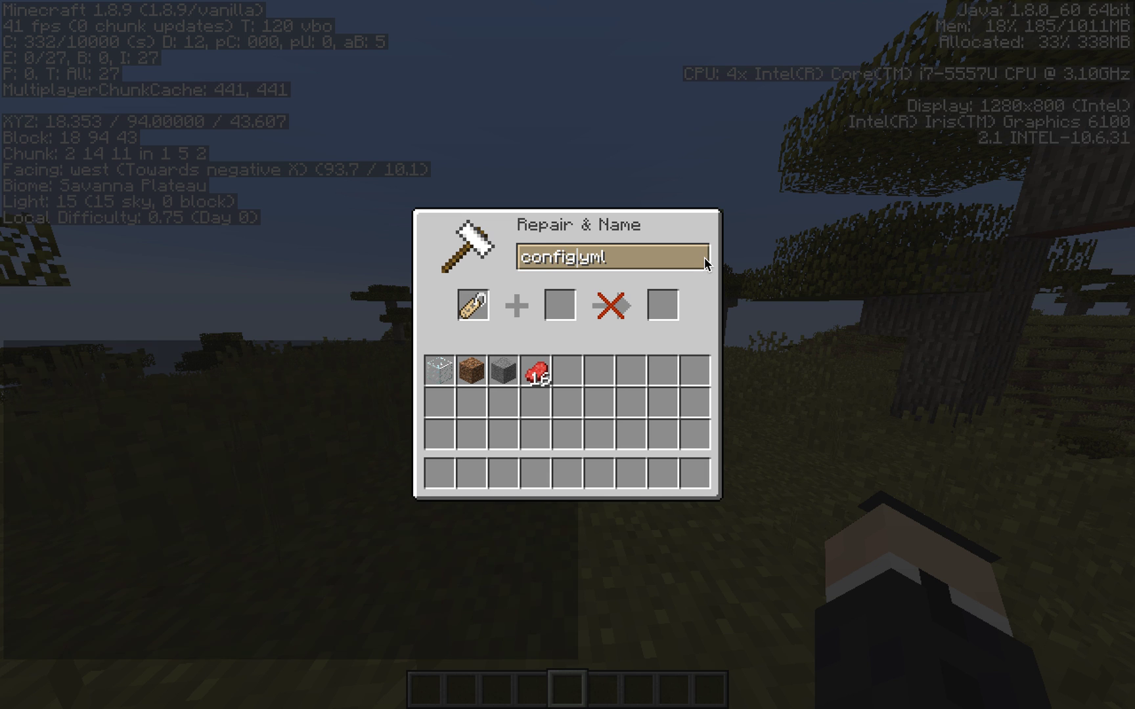
type("rename")
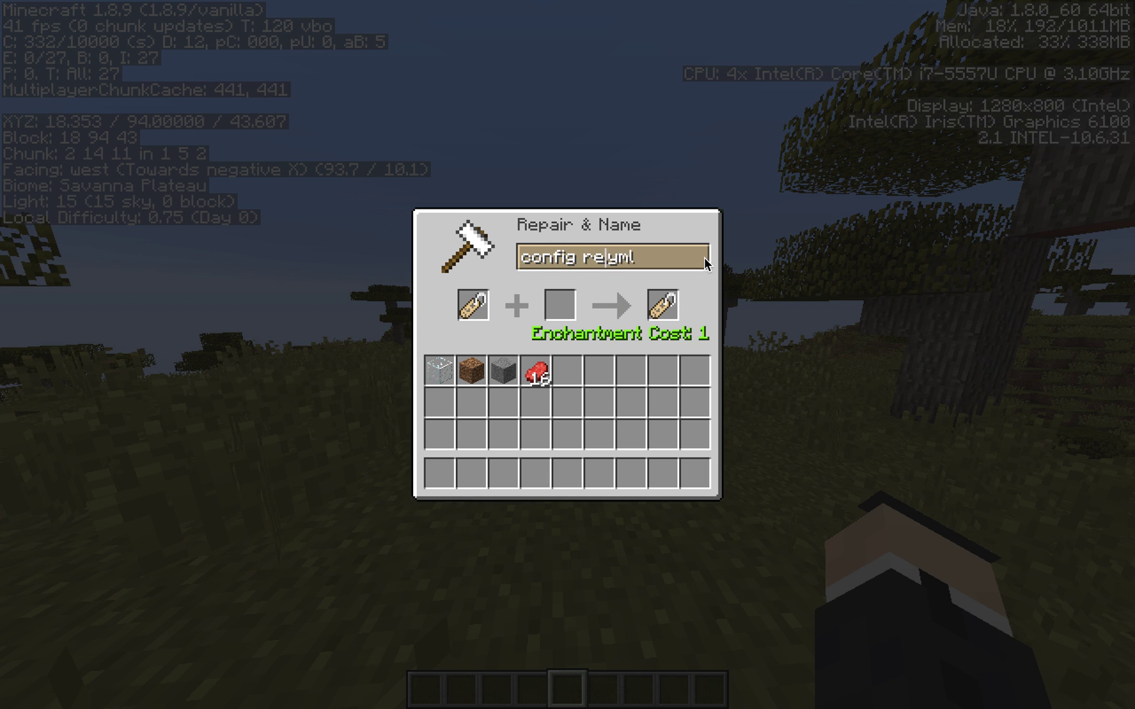
key("Right")
key("shift+Right")
key("shift+Right")
key("shift+Right")
type("txt")
left_click(671, 302)
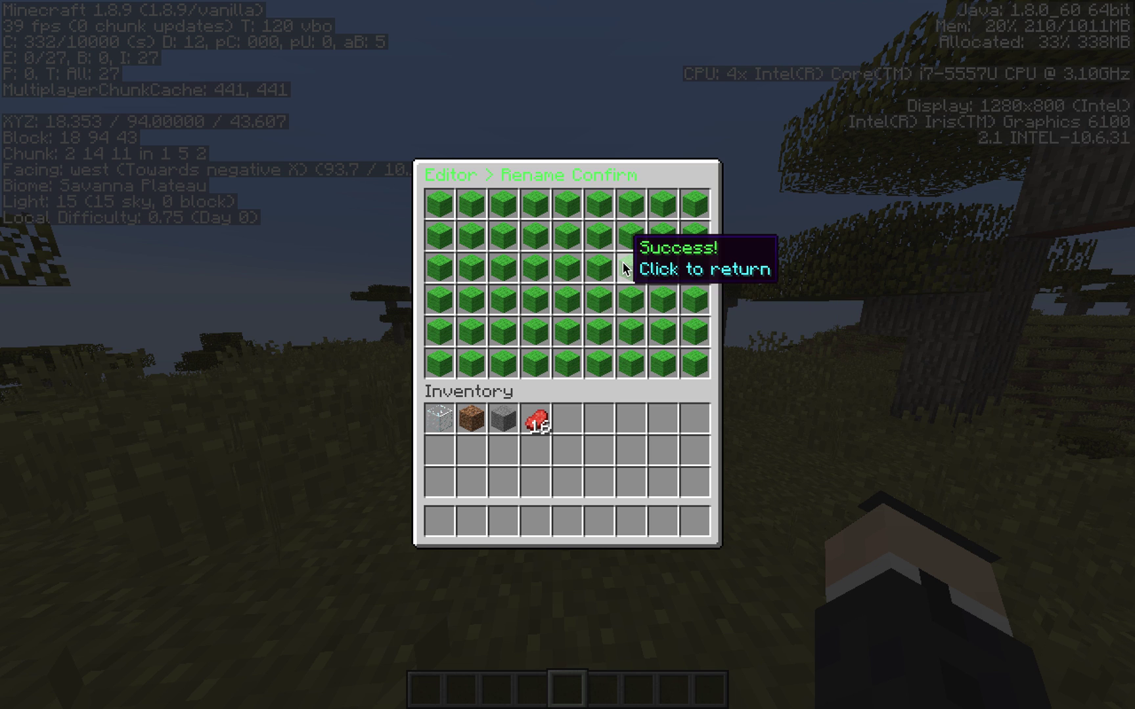
left_click(600, 296)
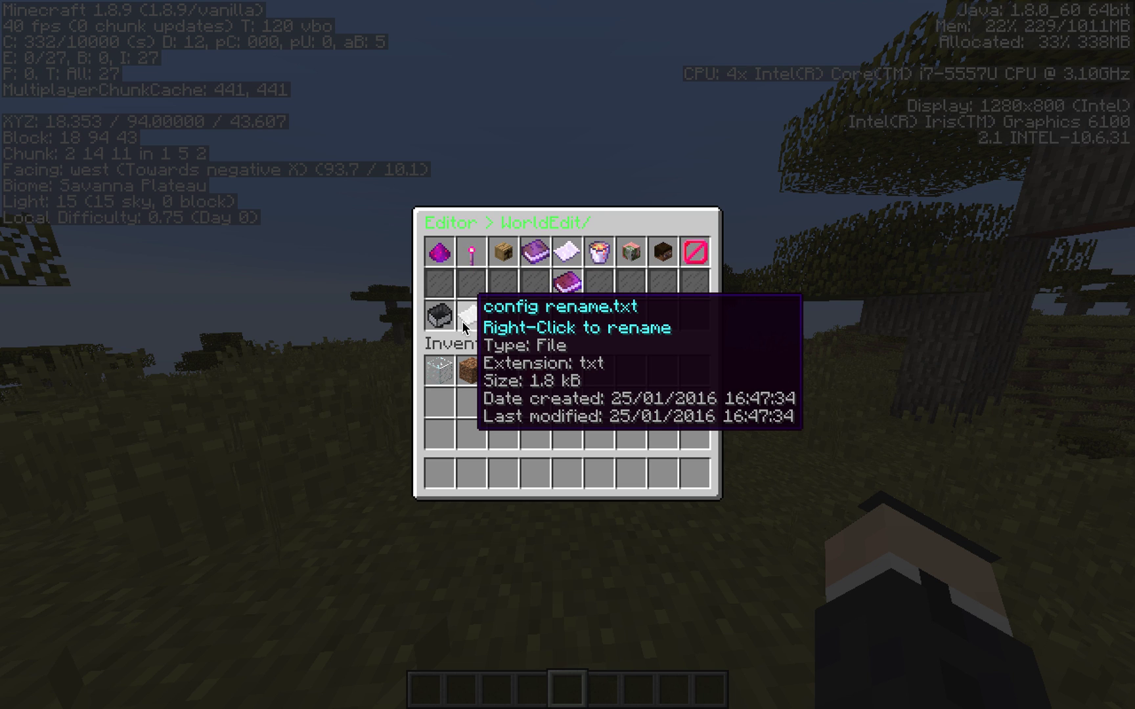
Rename 'config rename.txt' back to config.yml, and cancel a rename of the sessions folder.
right_click(461, 320)
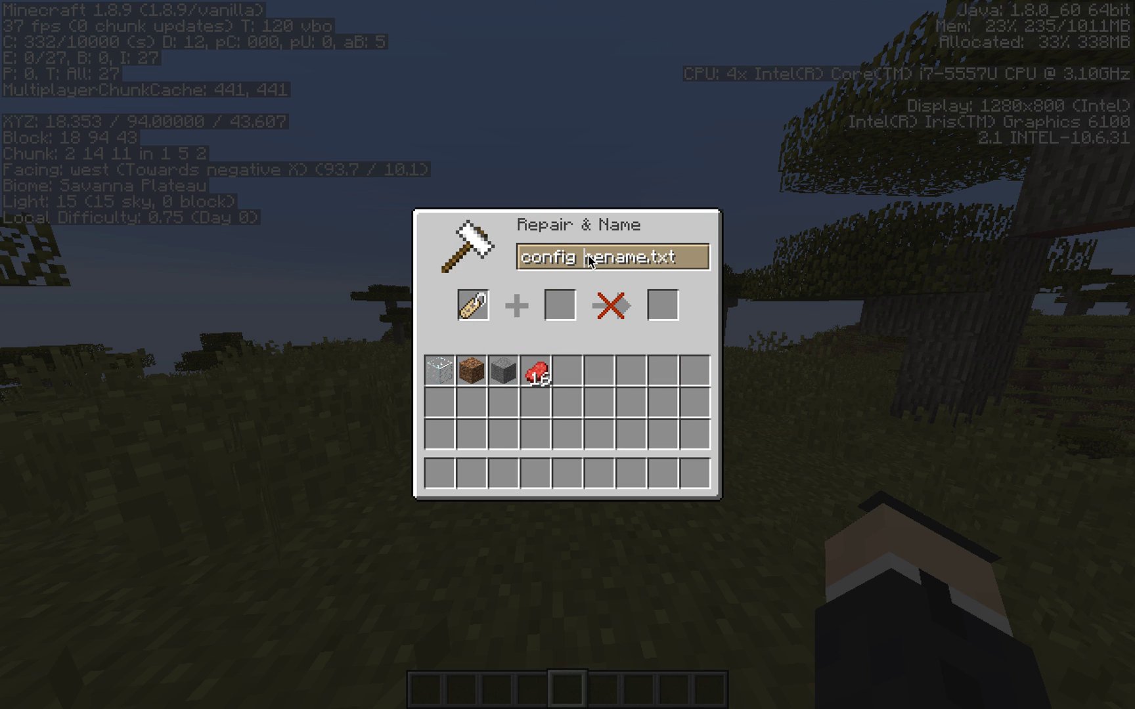
key("shift+Right")
key("shift+Right")
key("shift+Right")
key("shift+Right")
key("shift+Right")
key("shift+Right")
key("shift+Right")
key("shift+Right")
key("shift+Right")
key("shift+Right")
key("shift+Right")
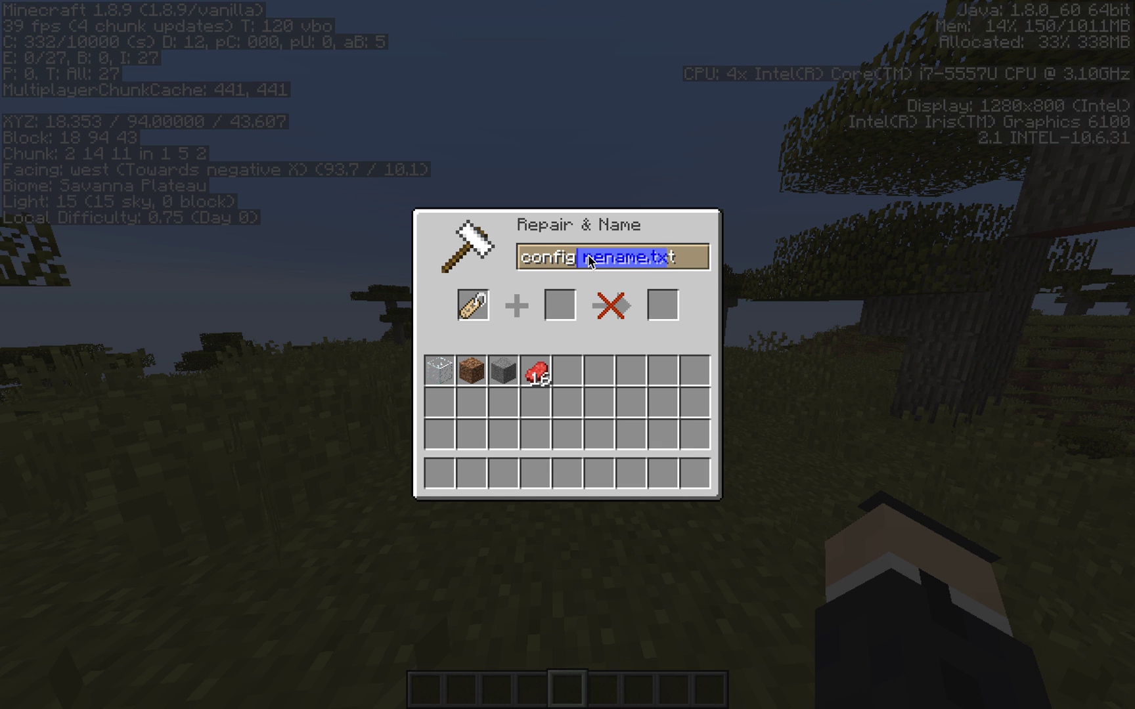
type(".yml")
left_click(662, 305)
left_click(562, 355)
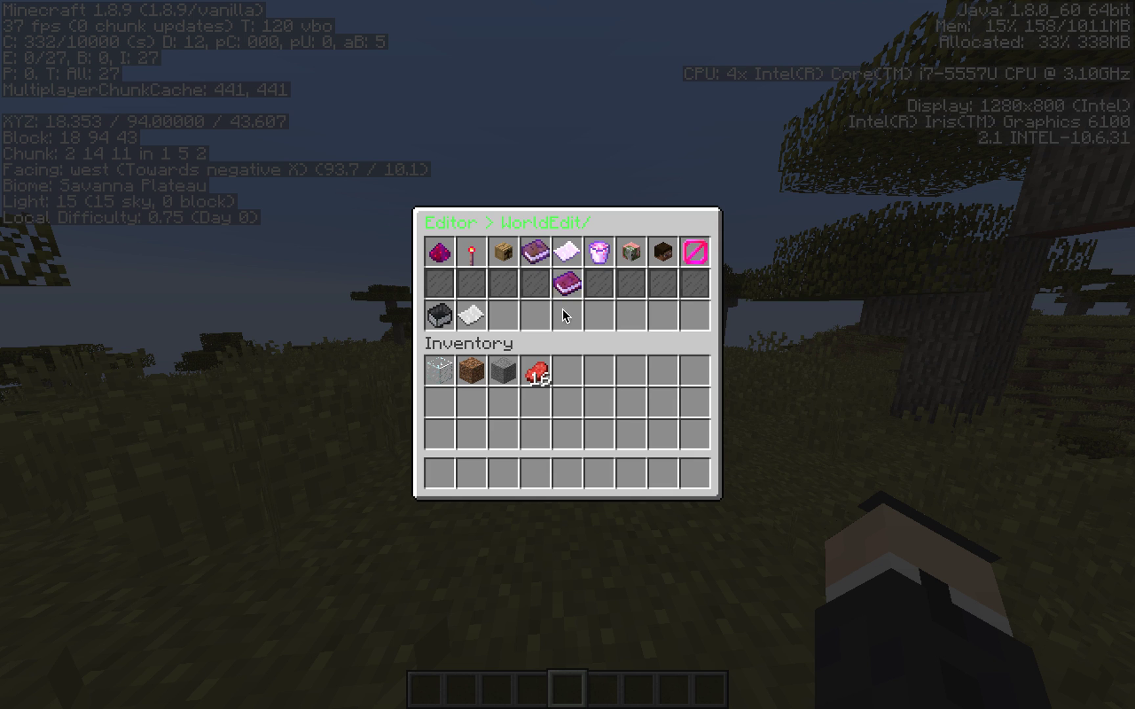
right_click(443, 311)
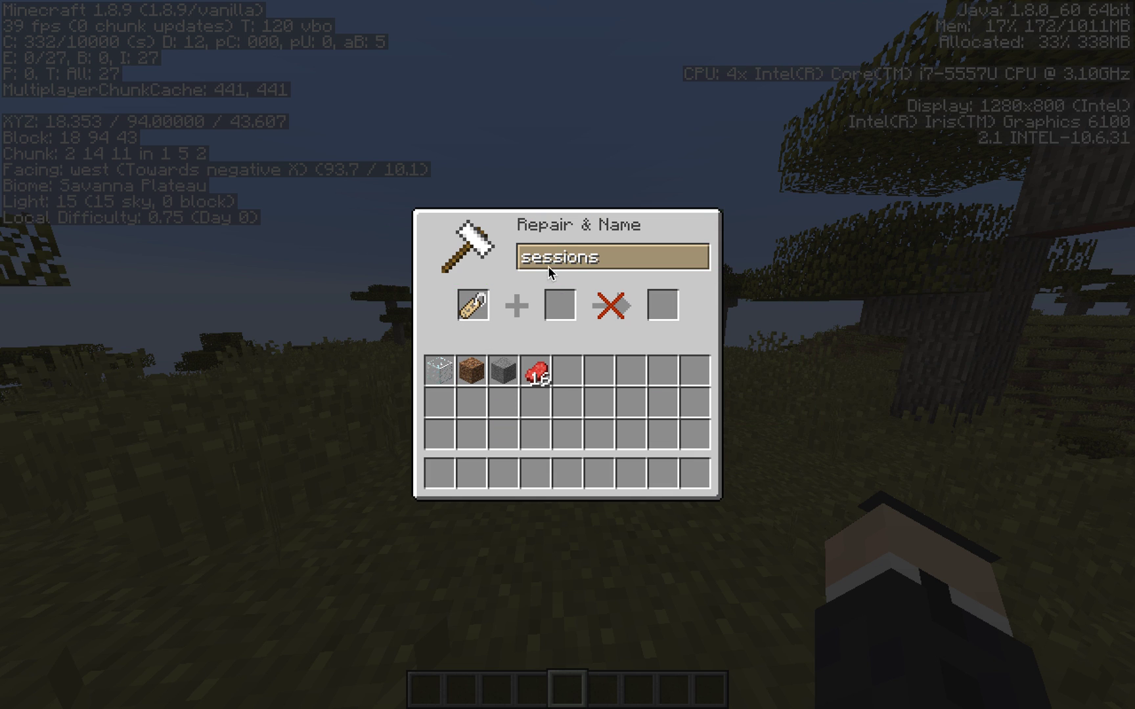
key("Escape")
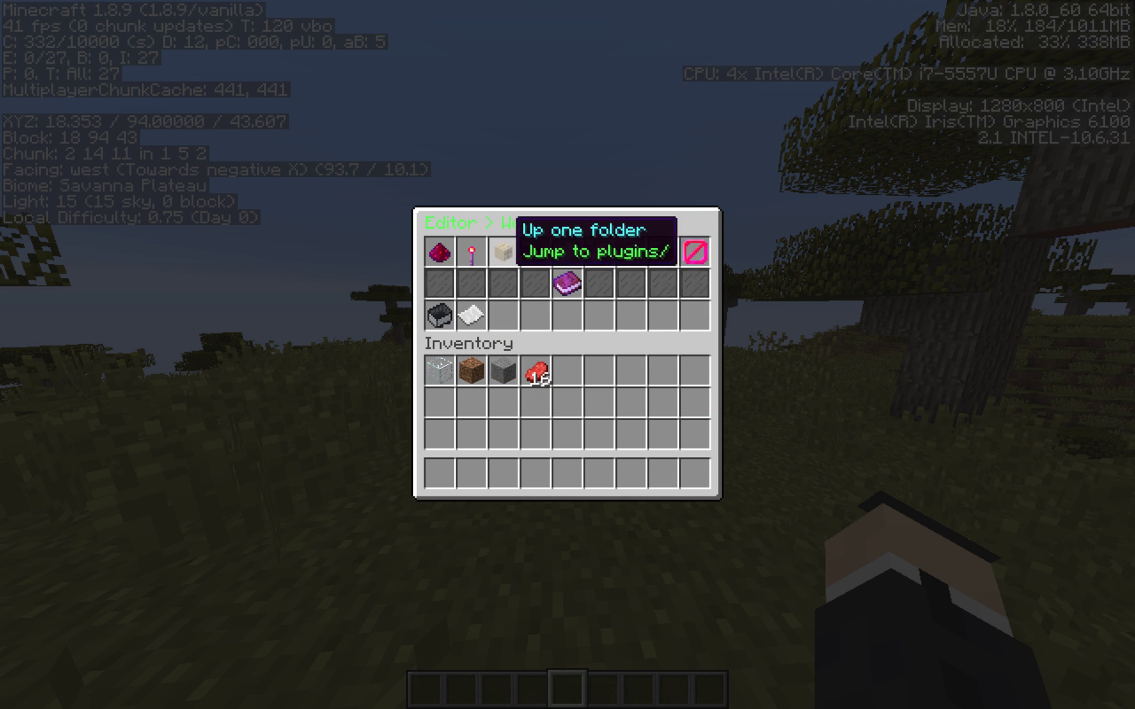
left_click(502, 250)
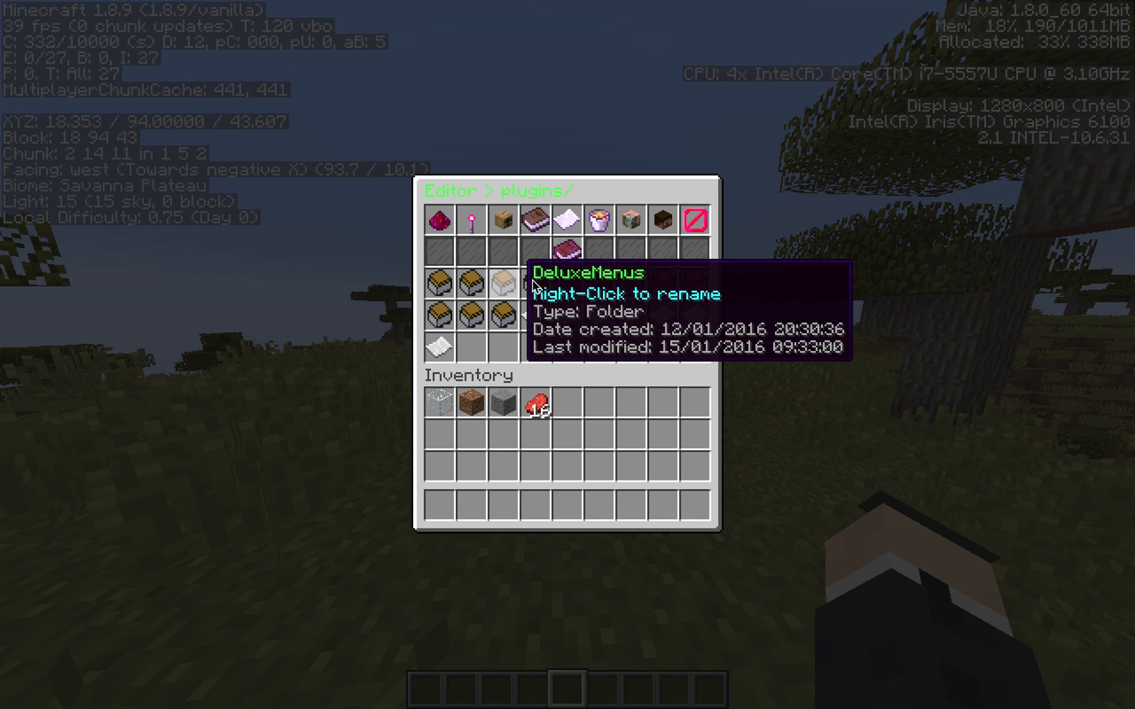
left_click(471, 312)
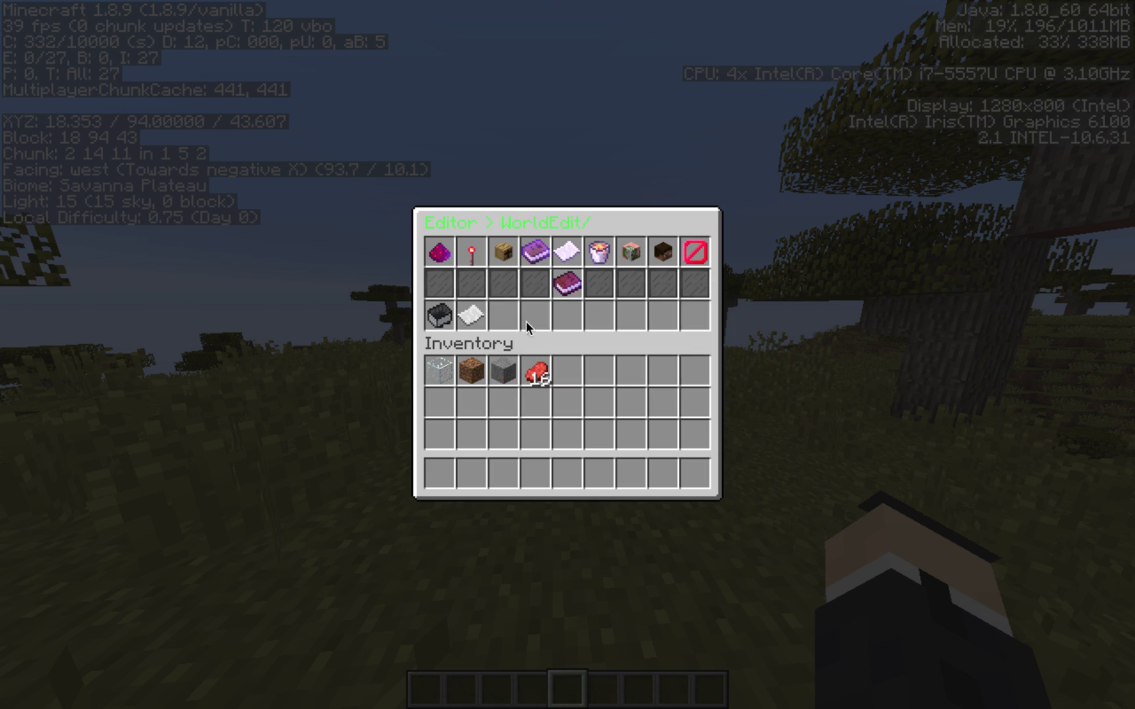
left_click(444, 317)
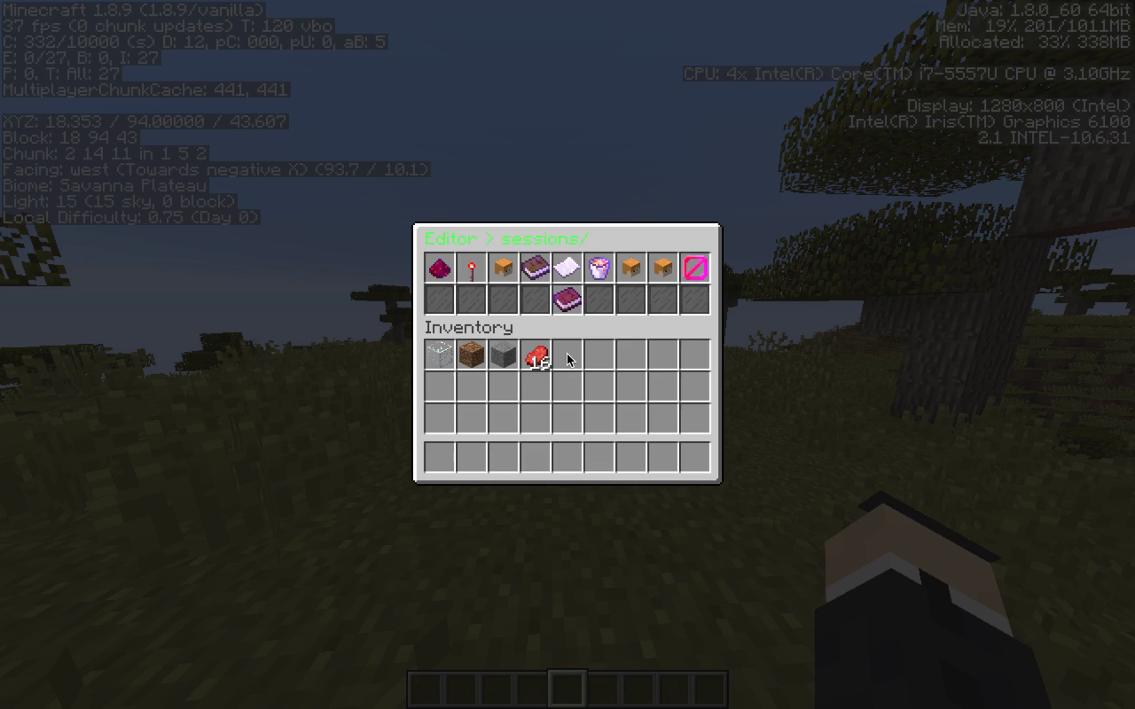
left_click(508, 278)
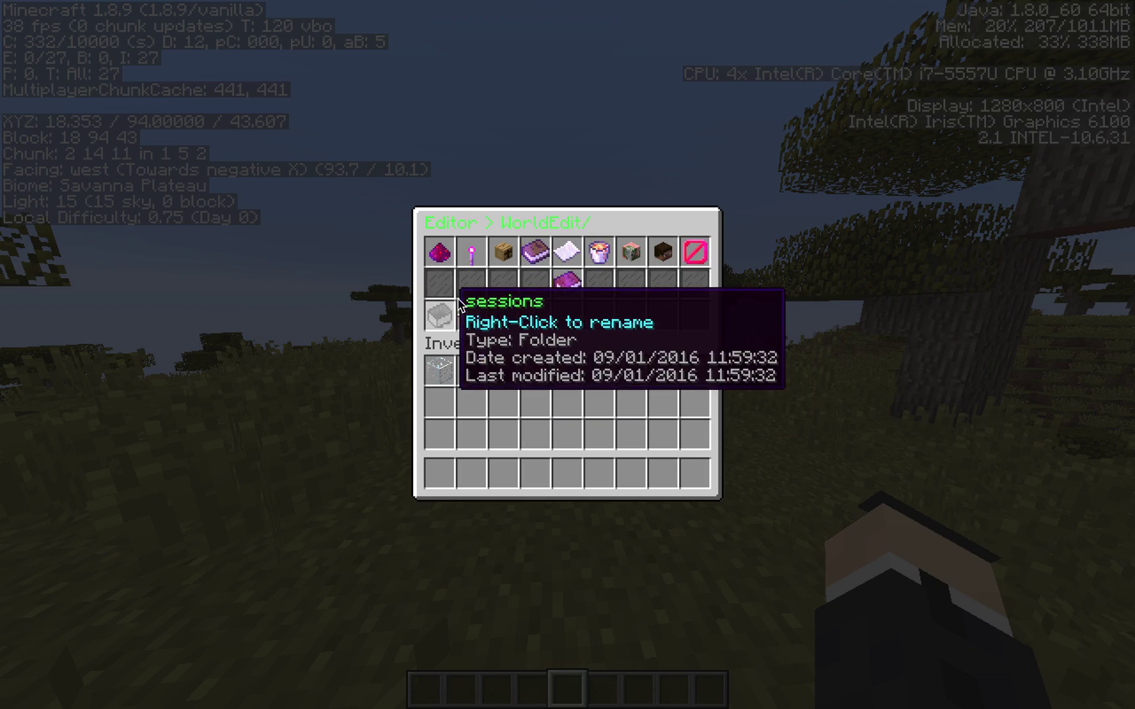
left_click(504, 253)
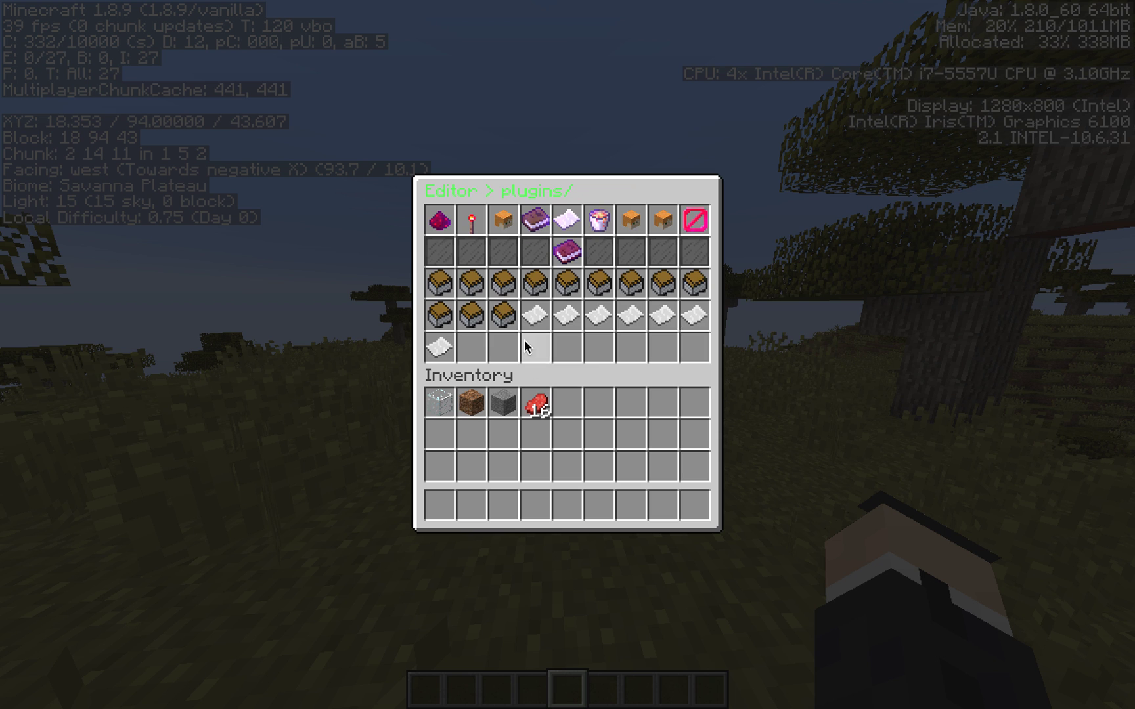
left_click(476, 305)
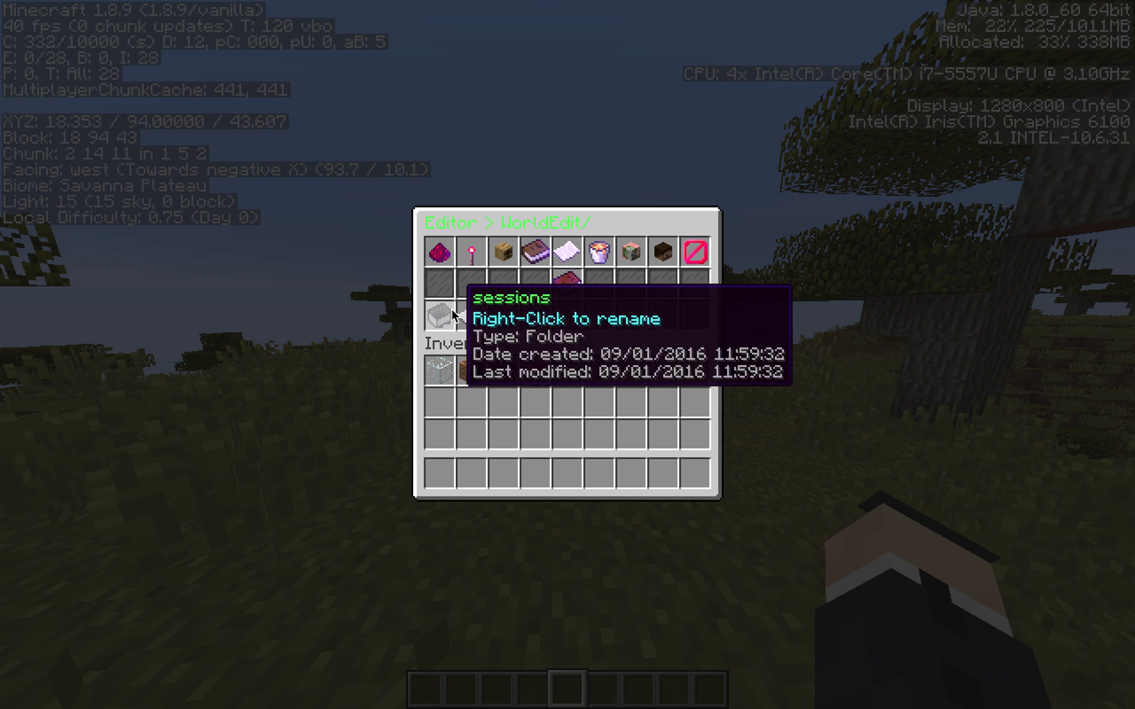
left_click(430, 328)
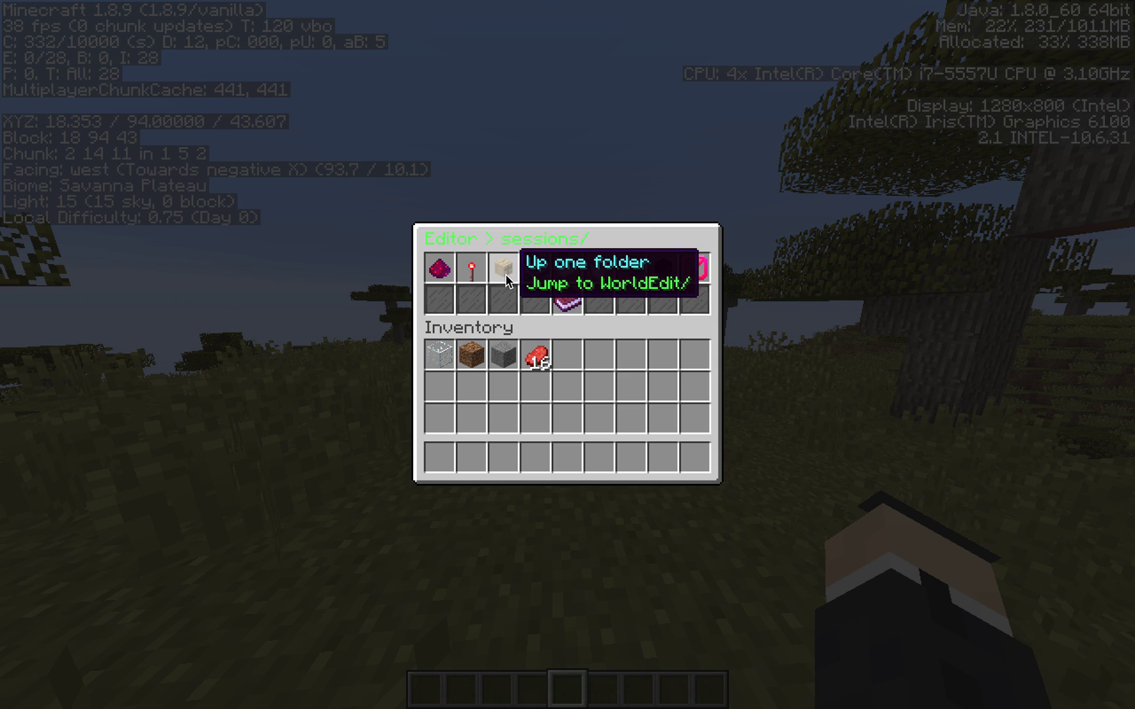
left_click(504, 272)
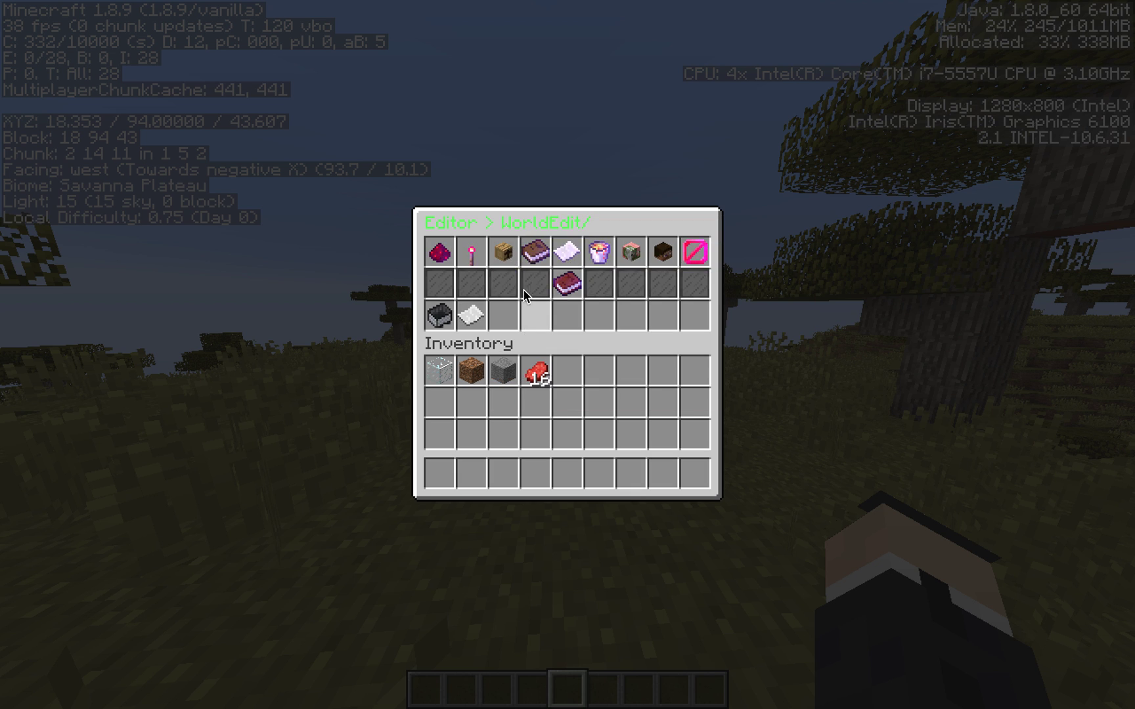
Go up from plugins to the home folder, then jump back and open the refreshed WorldEdit folder.
left_click(438, 259)
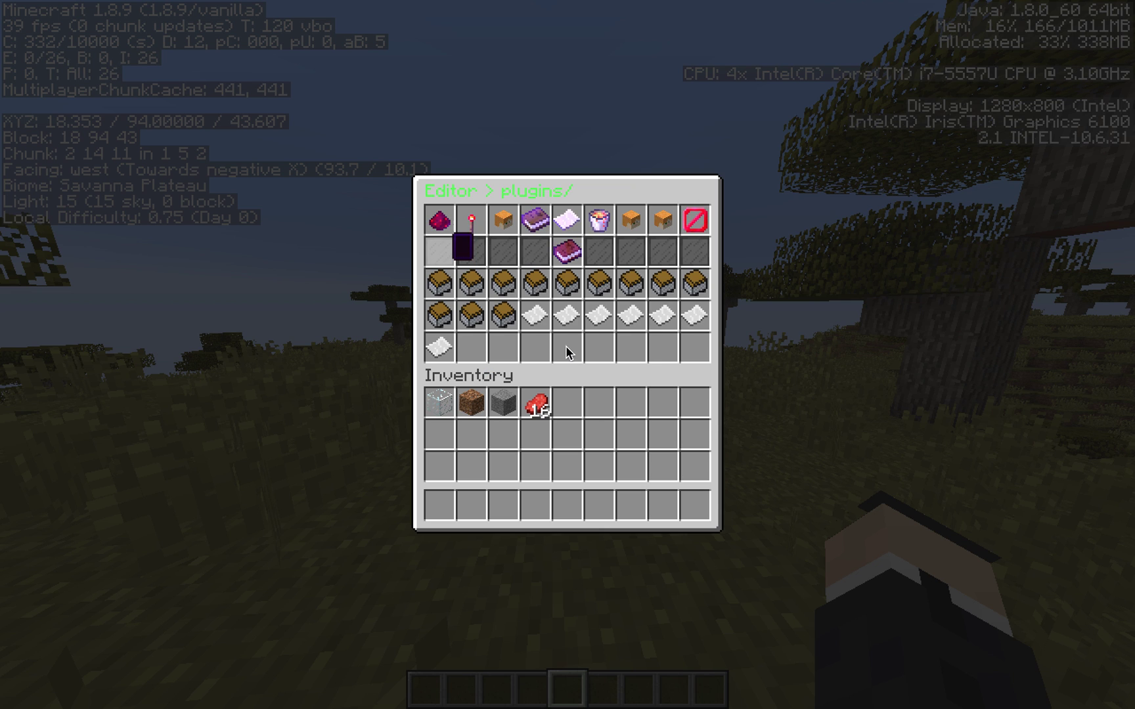
left_click(503, 219)
left_click(502, 203)
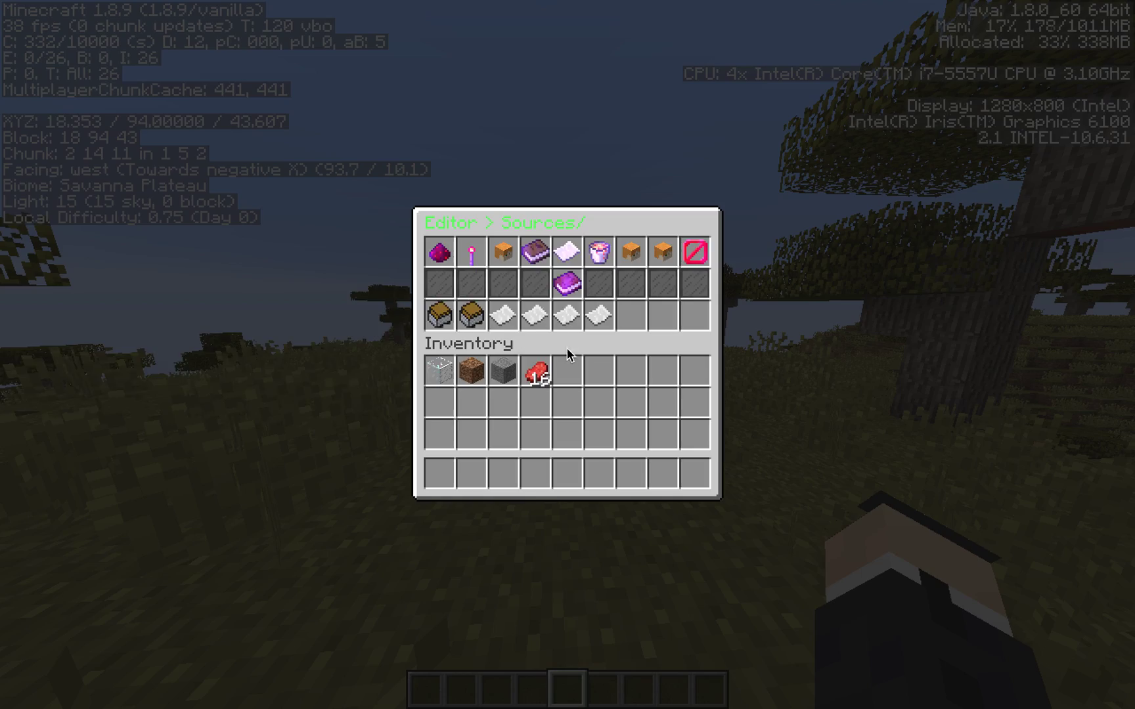
left_click(499, 249)
left_click(504, 250)
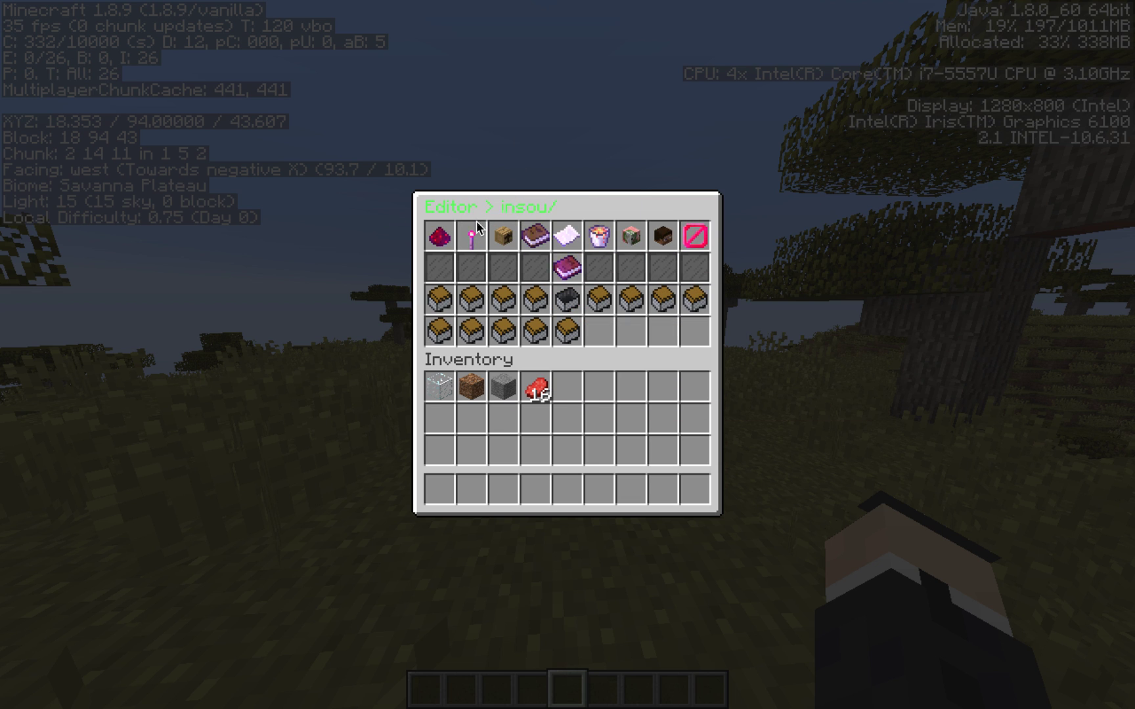
left_click(440, 236)
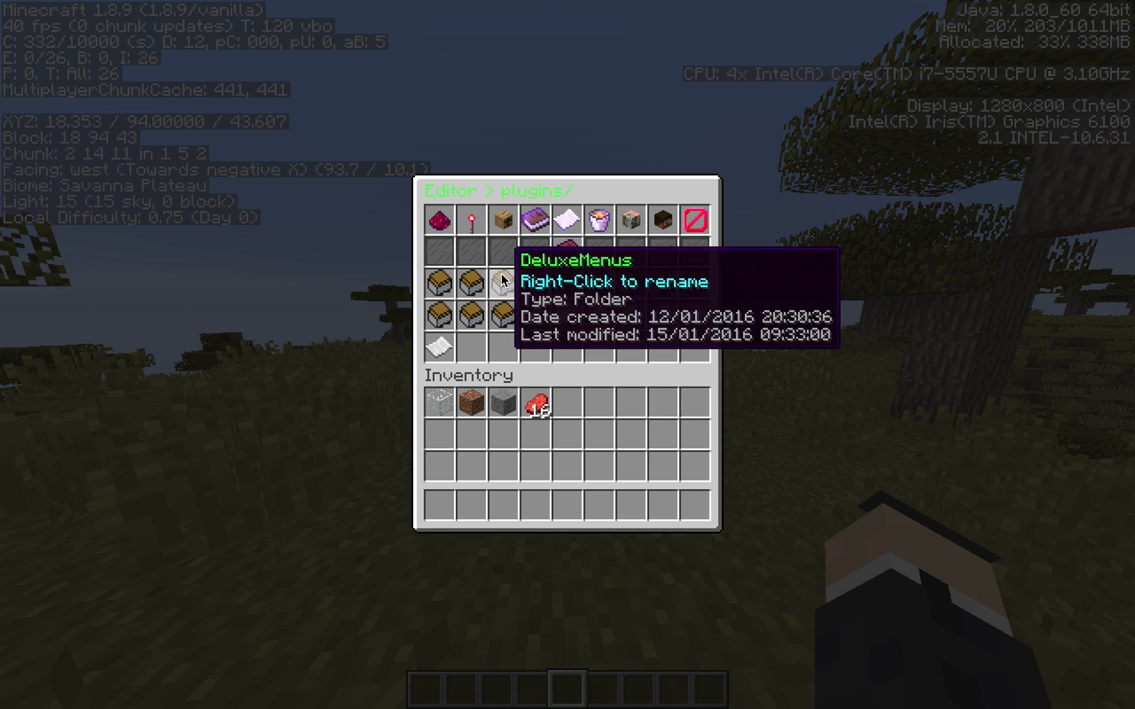
left_click(485, 317)
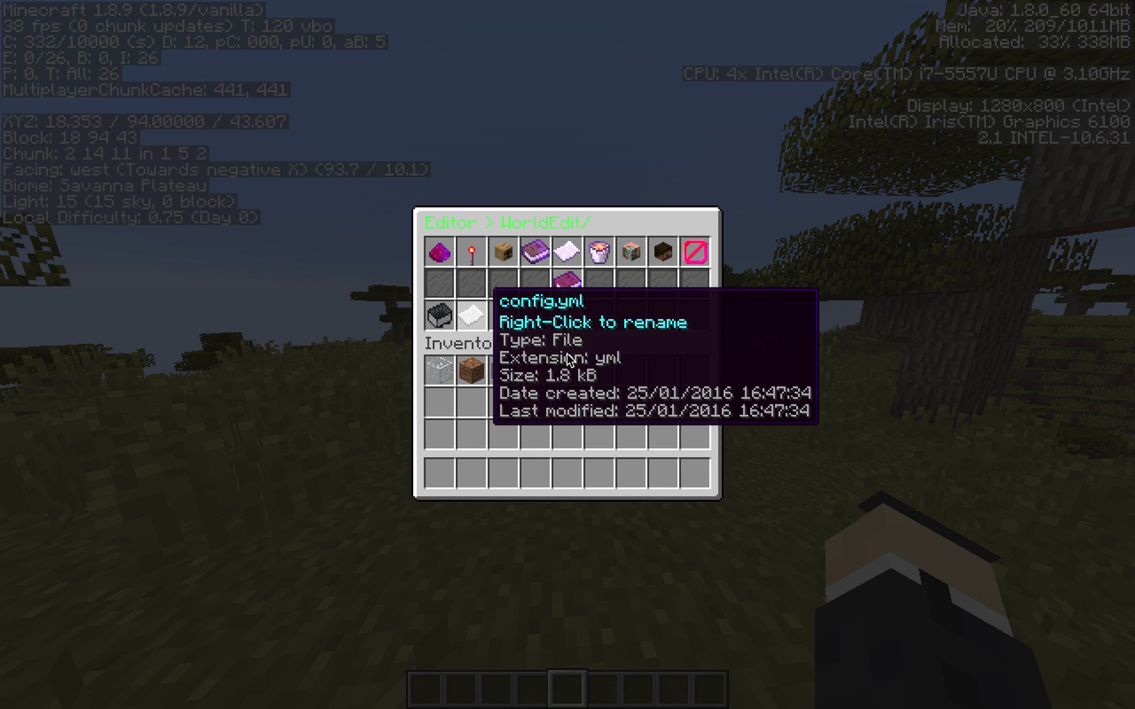
left_click(473, 253)
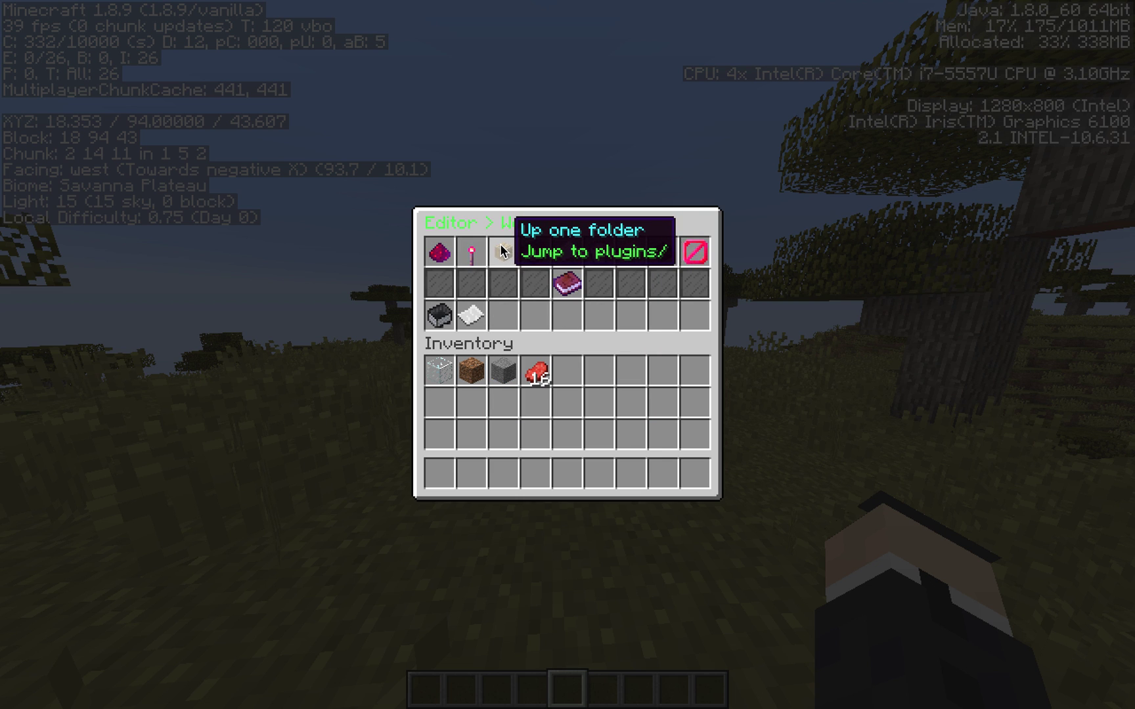
Go up to TestEnvironment, open plugins and WorldGuard, then go back and open WorldEdit.
left_click(501, 251)
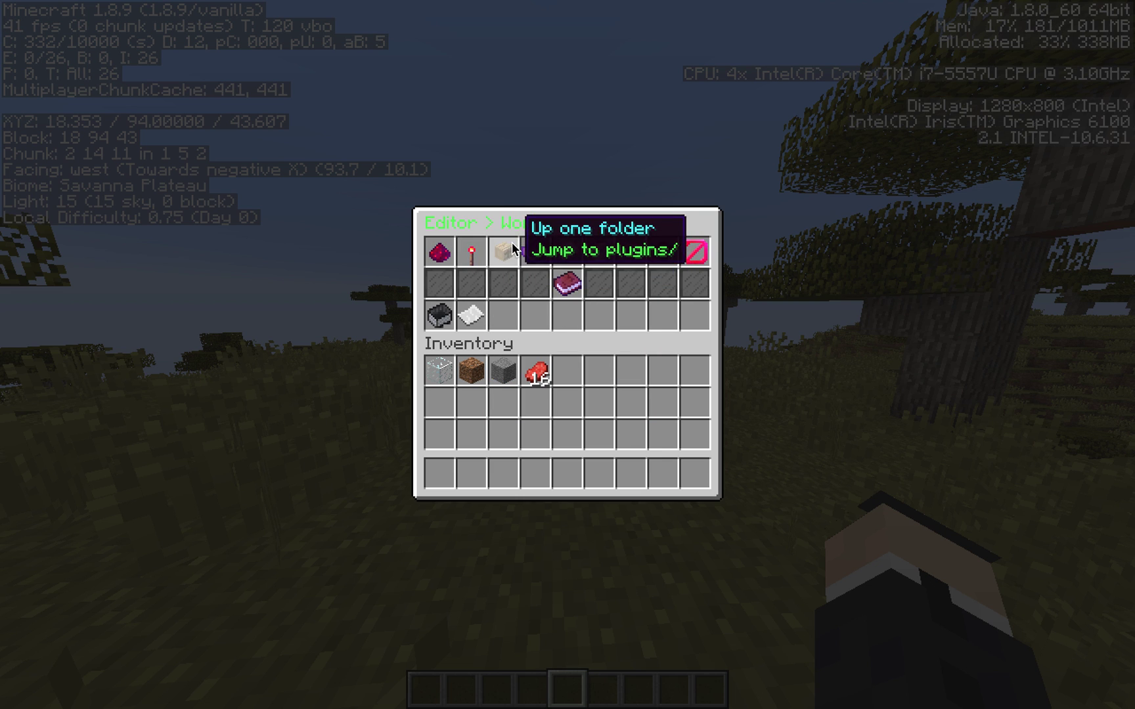
left_click(516, 240)
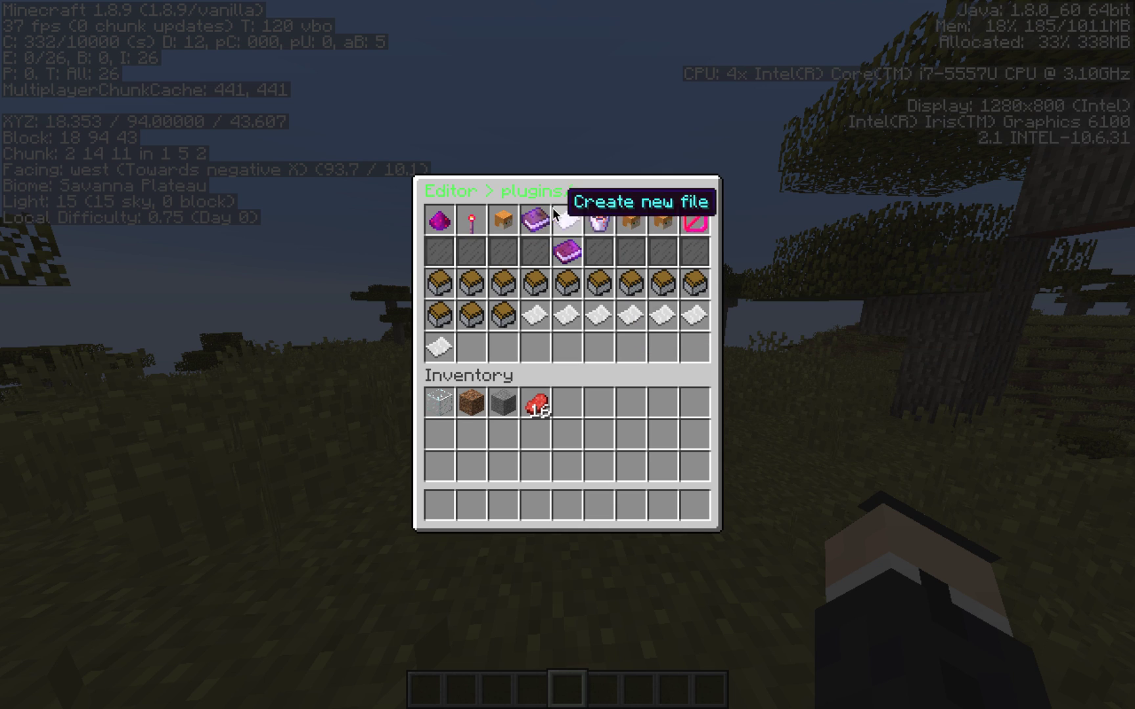
left_click(567, 252)
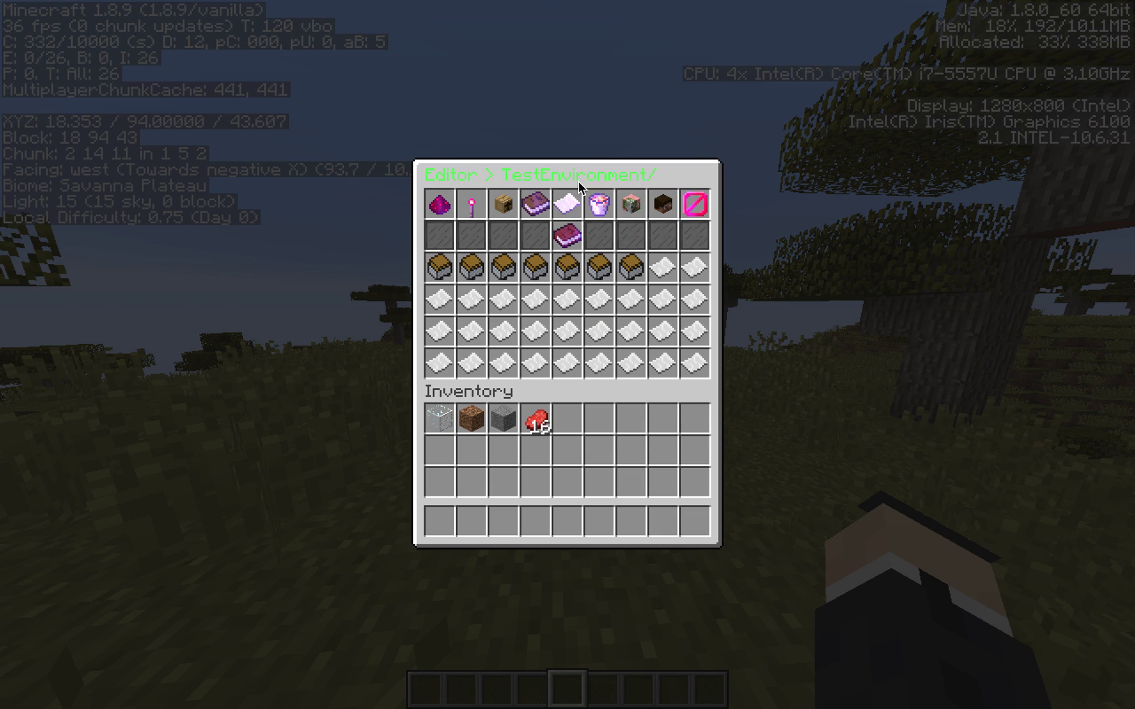
left_click(539, 261)
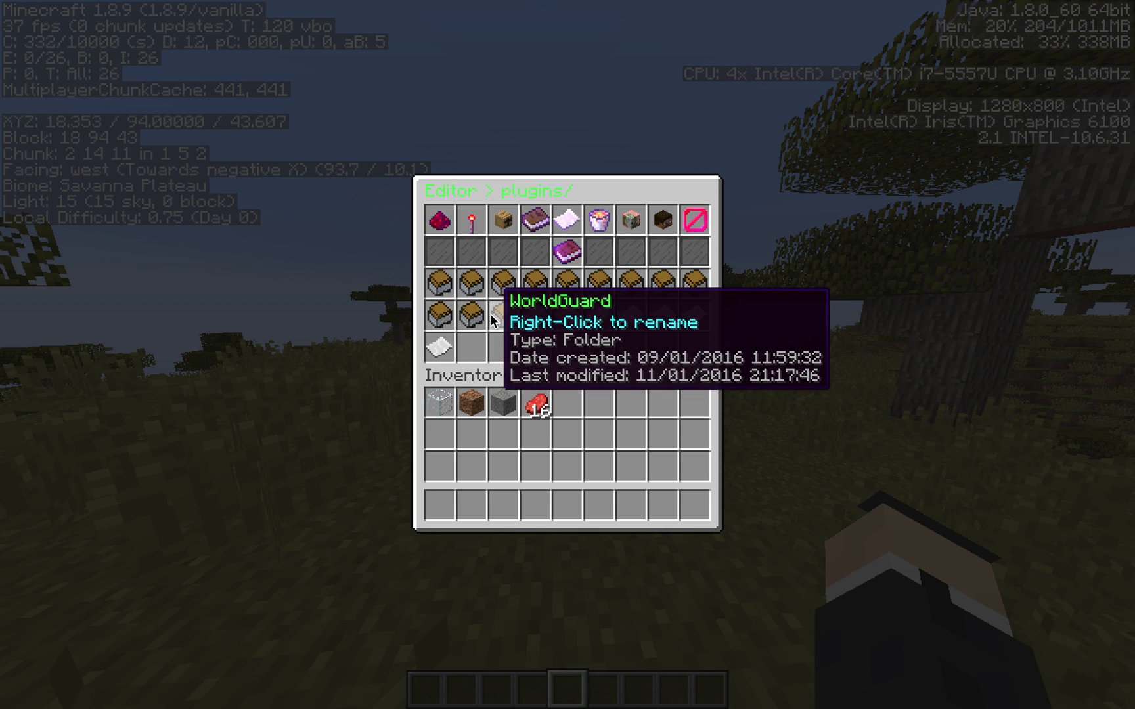
left_click(491, 314)
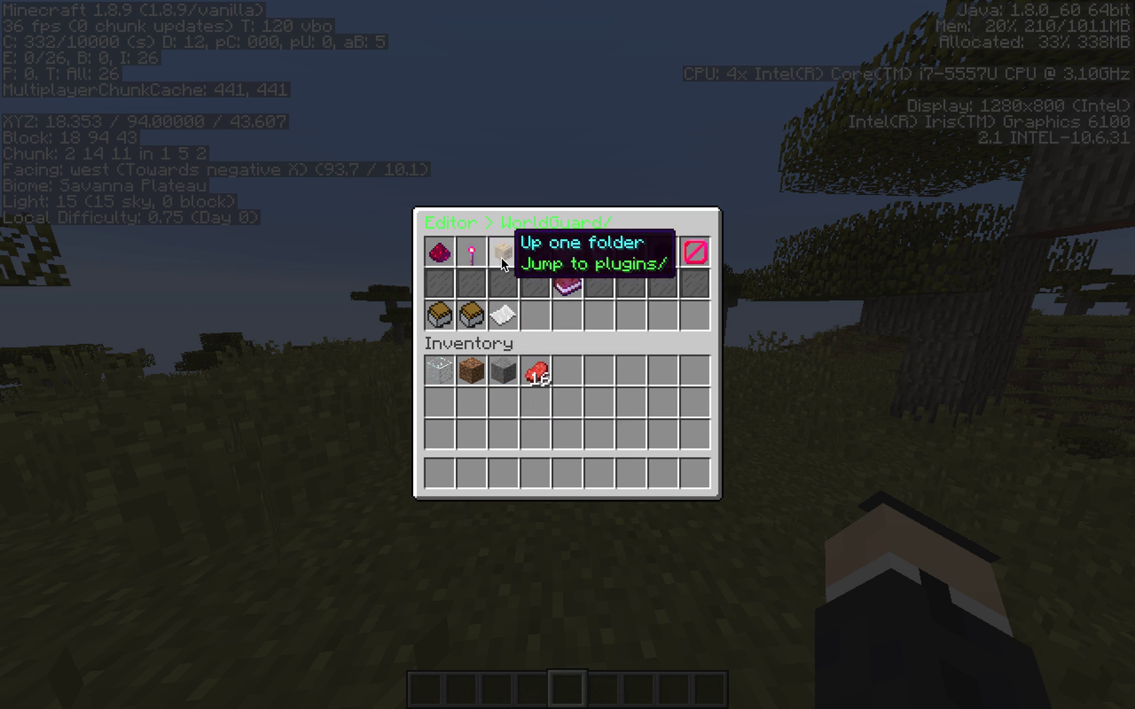
left_click(503, 251)
left_click(482, 305)
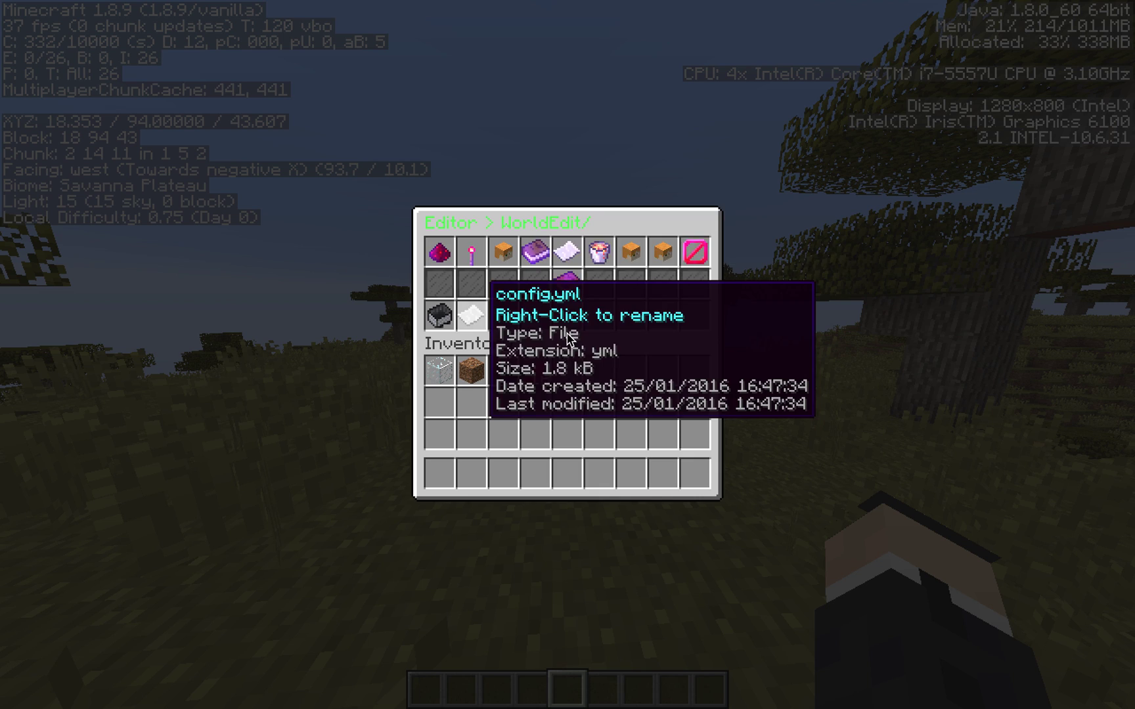
Create a new folder named 'test folder' in the WorldEdit directory.
left_click(531, 250)
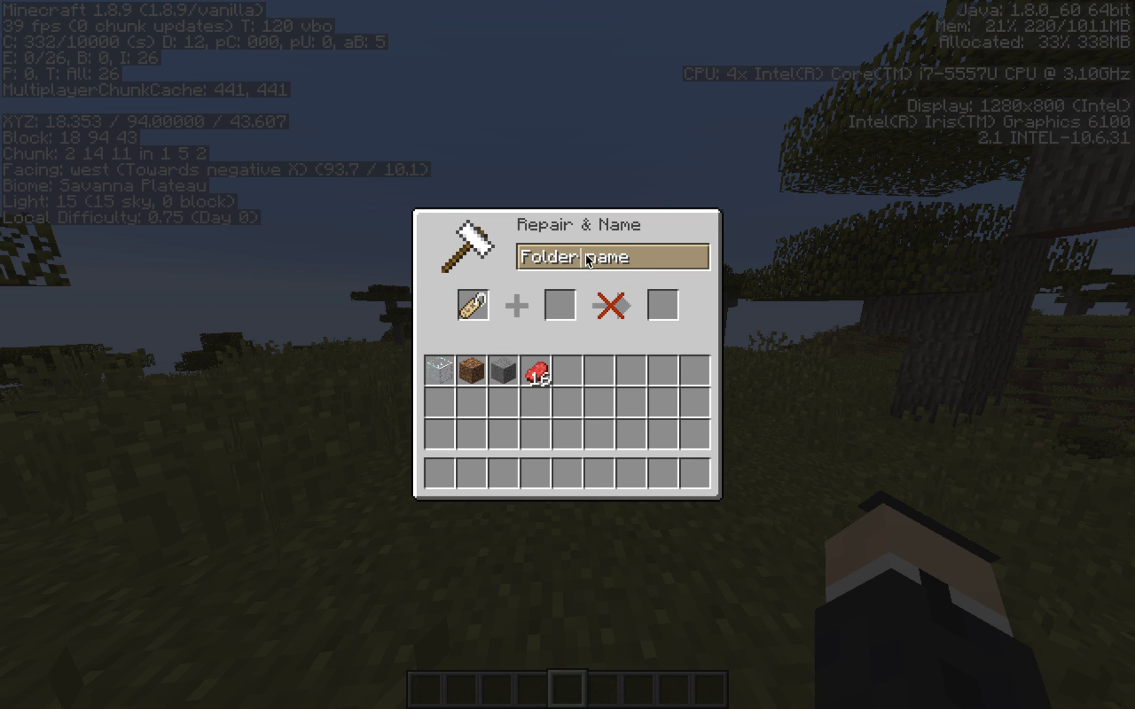
key("ctrl+a")
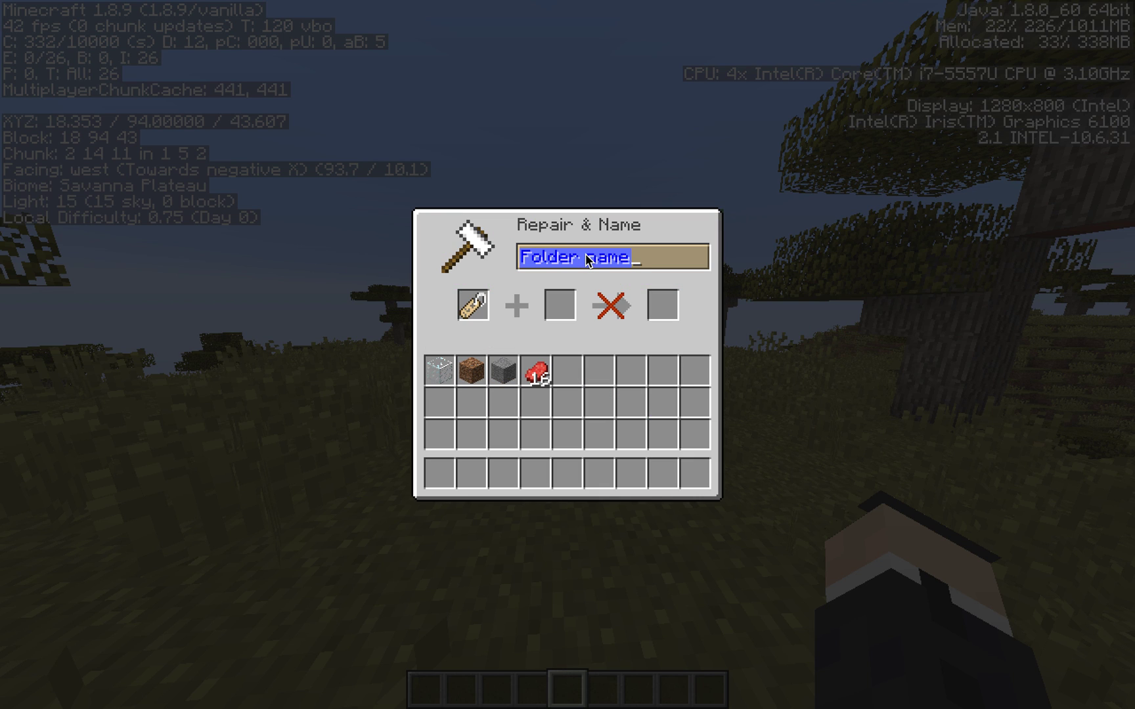
type("test folder")
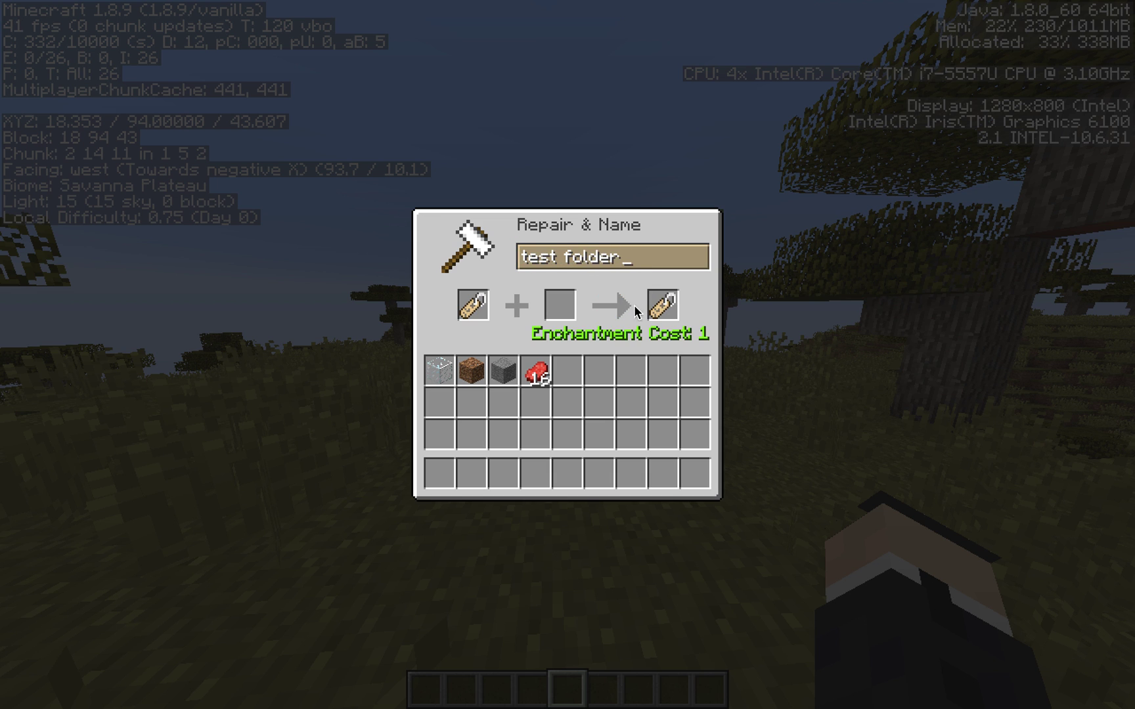
left_click(663, 305)
left_click(665, 295)
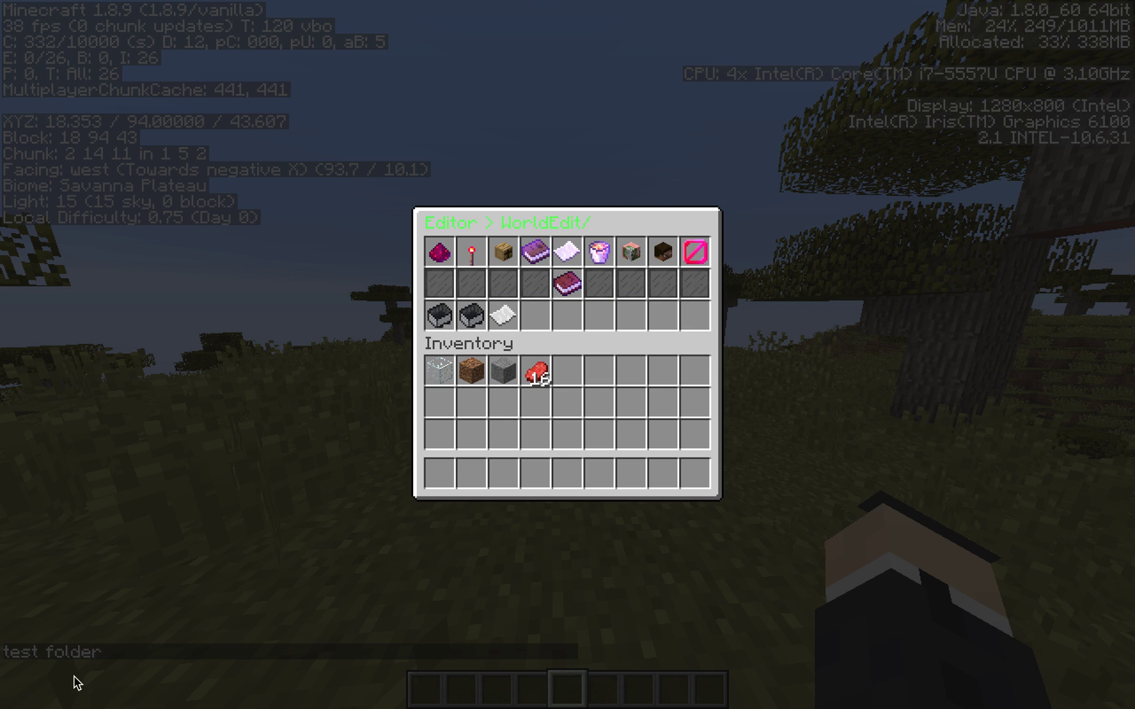
left_click(482, 320)
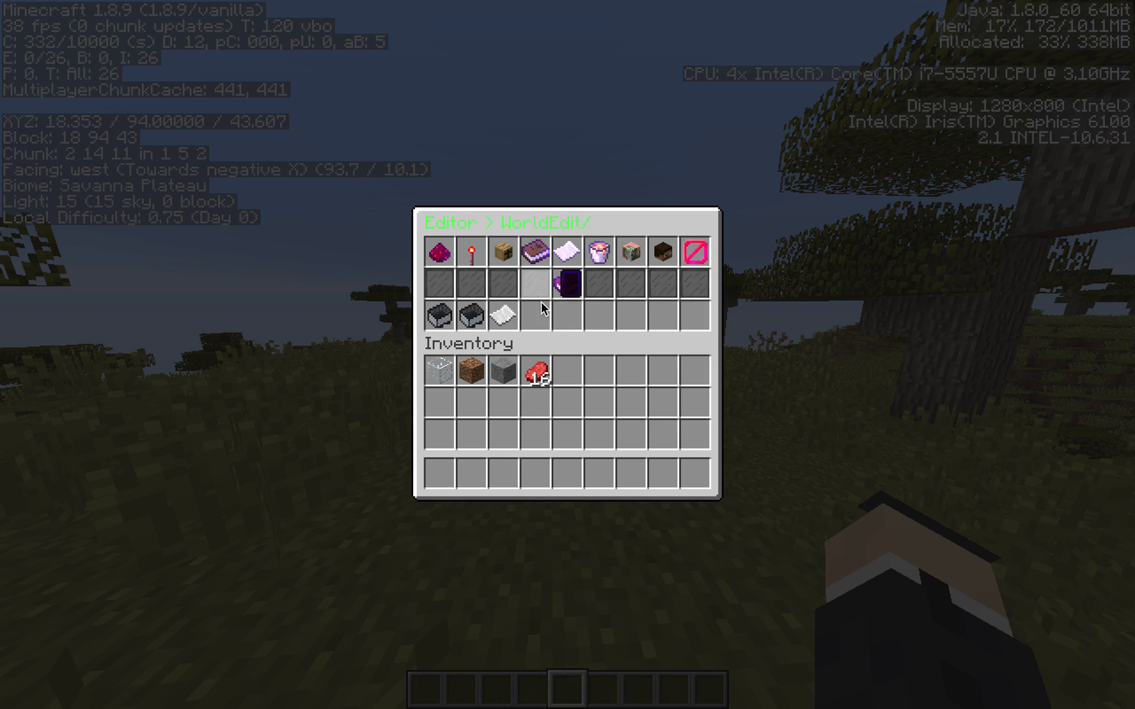
Create the nested folder path 'test 1 / test 2 / test 3' in WorldEdit.
left_click(530, 259)
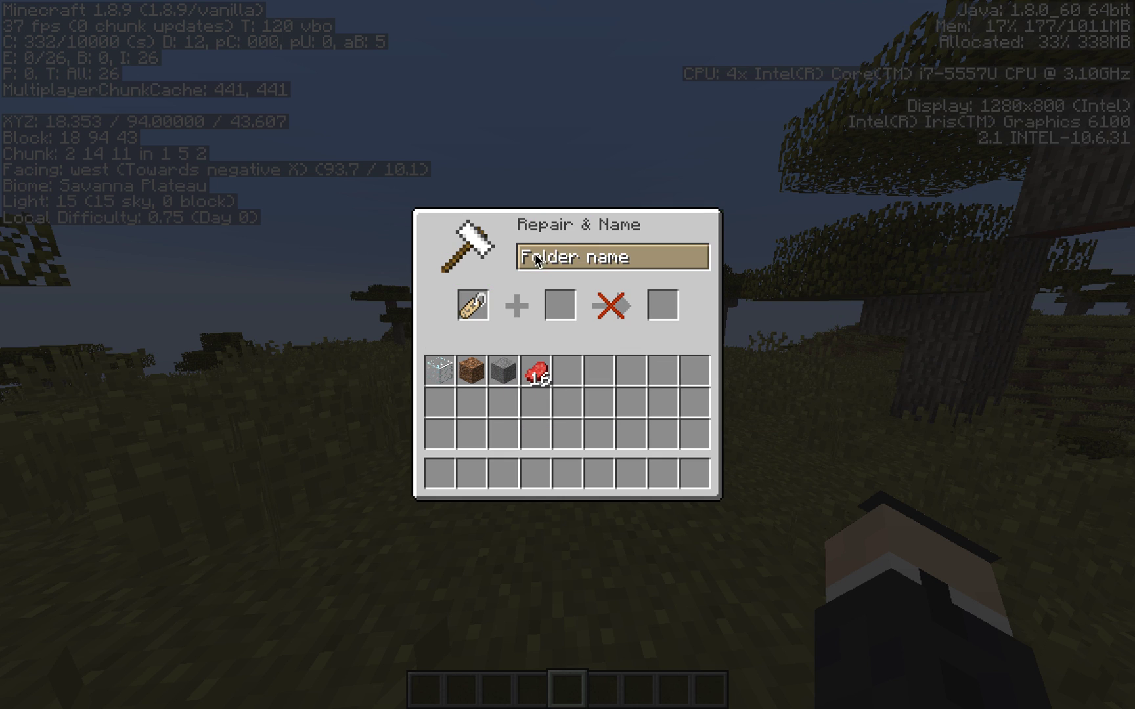
key("ctrl+a")
type("test 1")
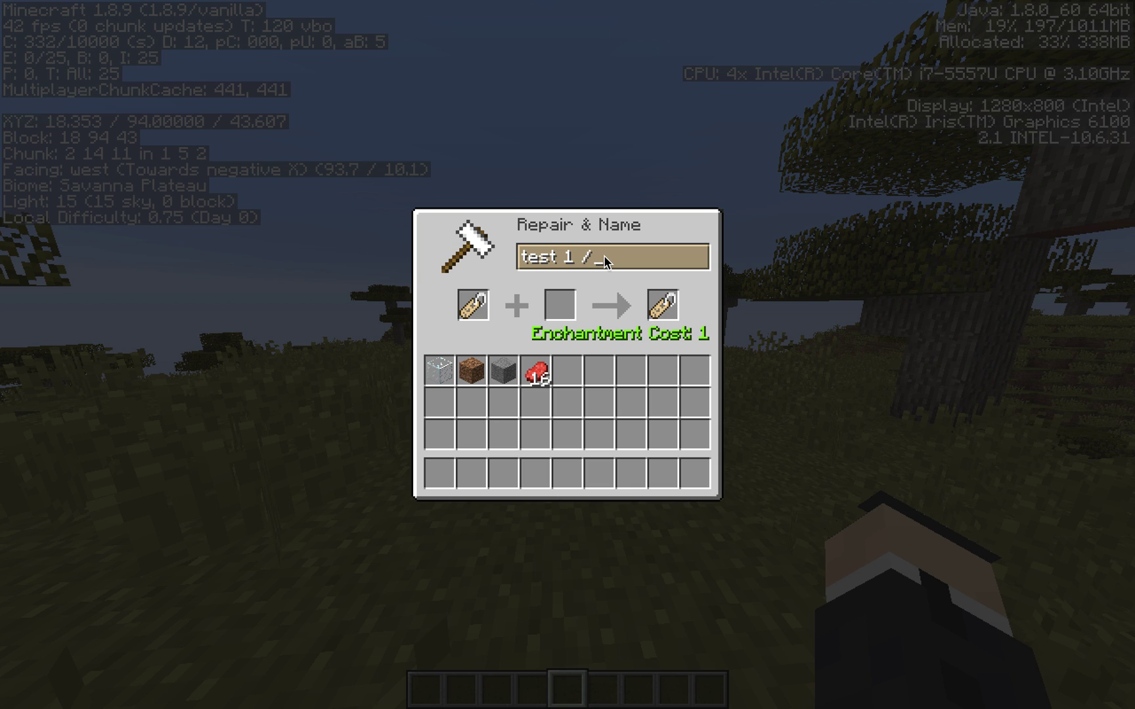
type("/ test 2 / test 3")
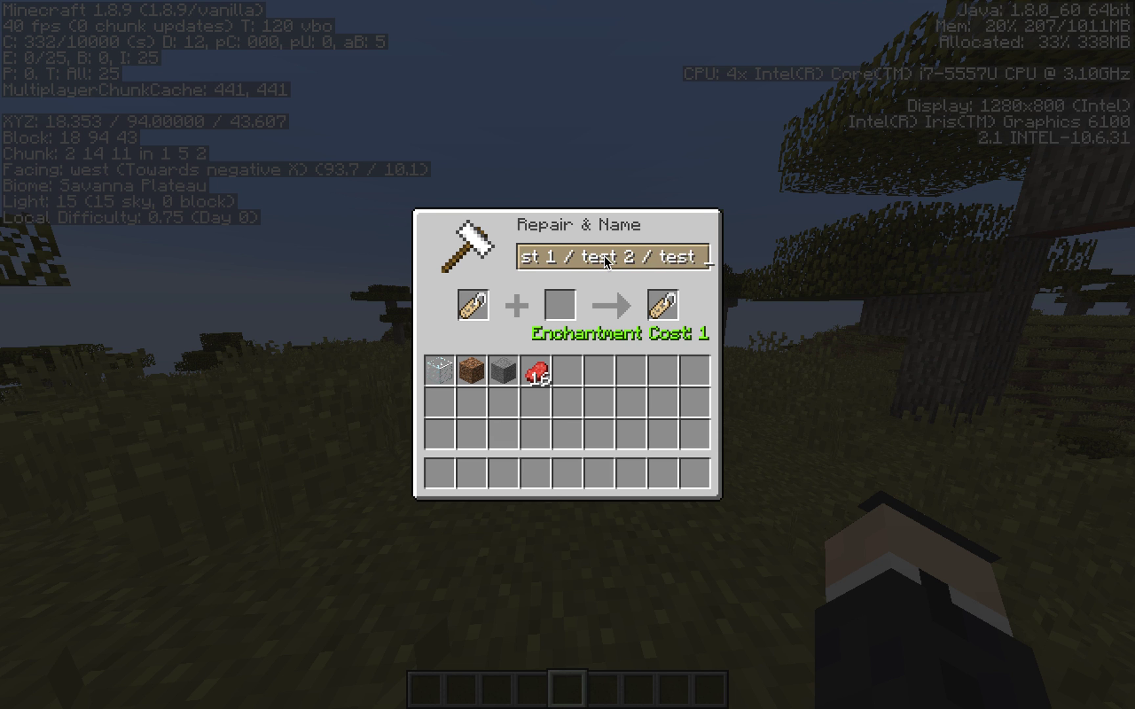
left_click(657, 298)
left_click(550, 350)
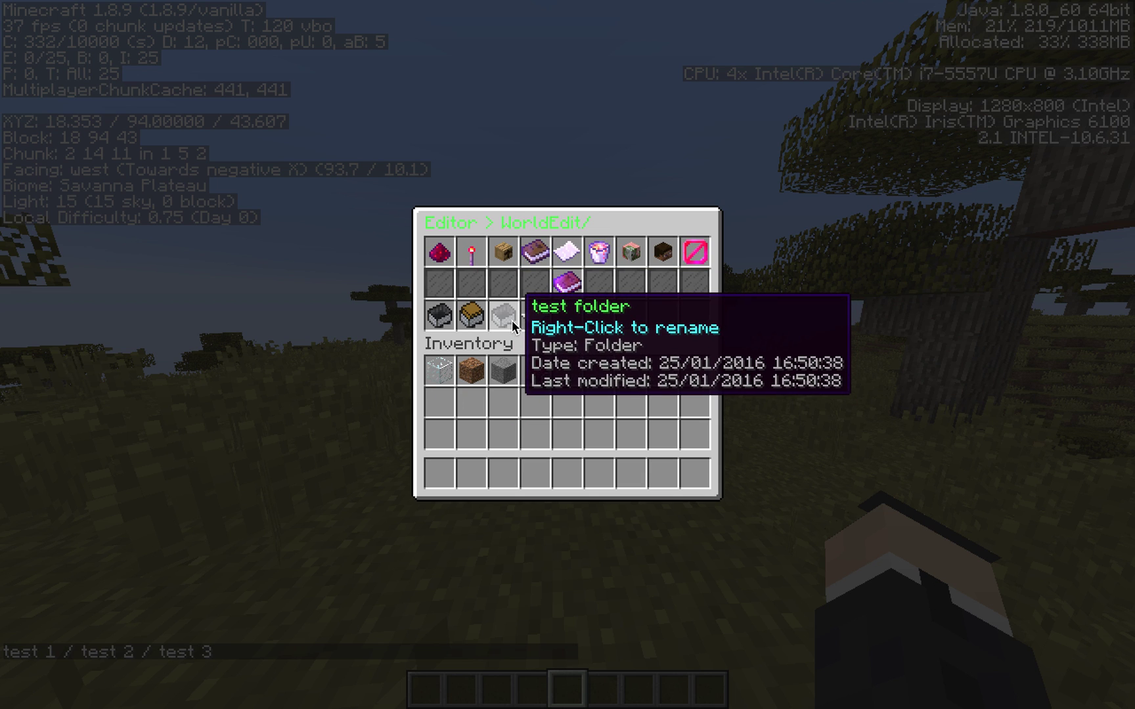
Open test 1, test 2 and test 3 to verify nesting, then go back up to WorldEdit.
left_click(471, 316)
left_click(443, 315)
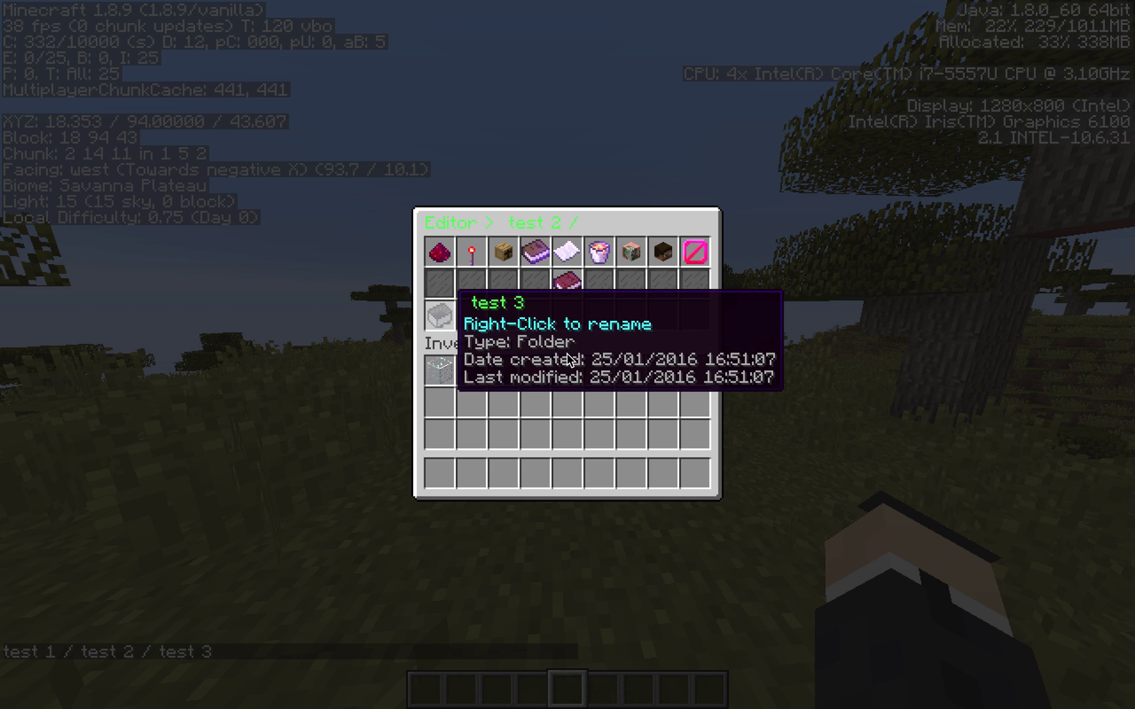
left_click(442, 321)
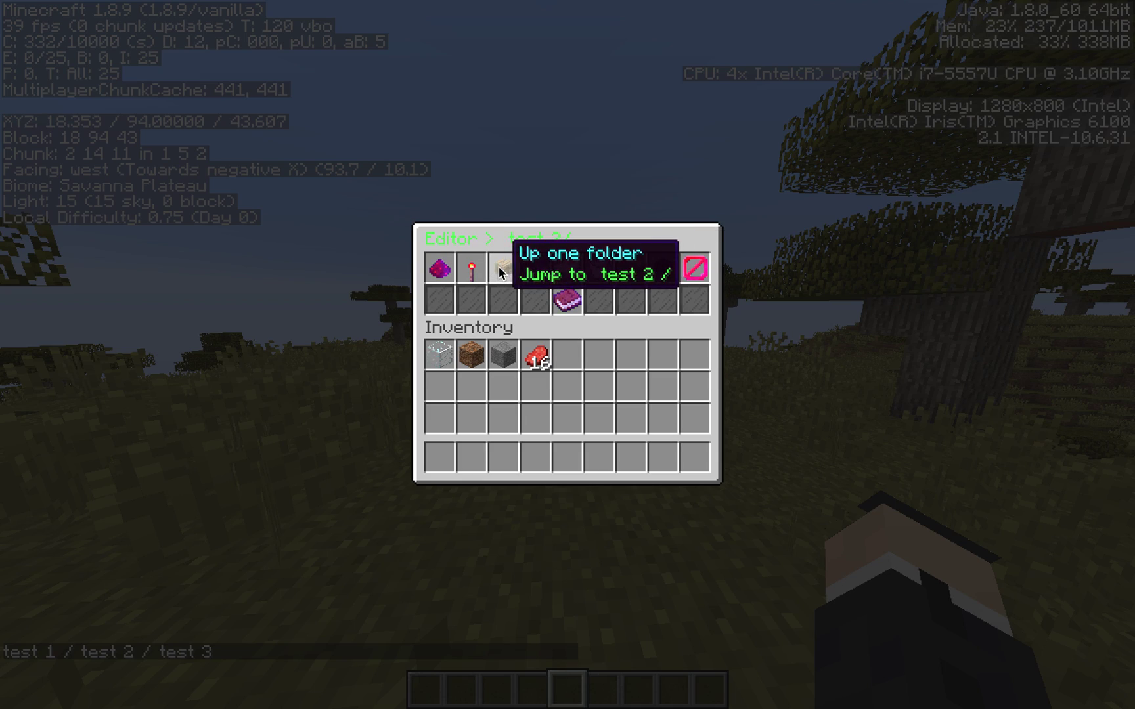
left_click(499, 266)
left_click(501, 252)
left_click(501, 252)
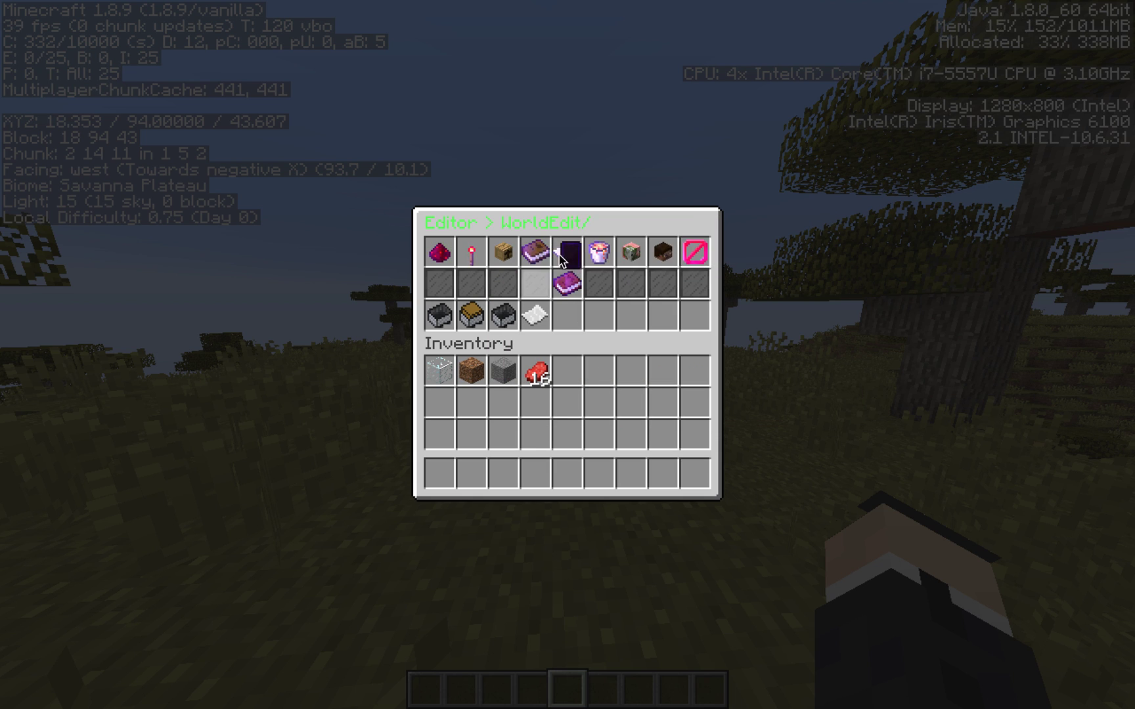
Create test.txt and write 'This is a new fle!' on its first line.
left_click(566, 251)
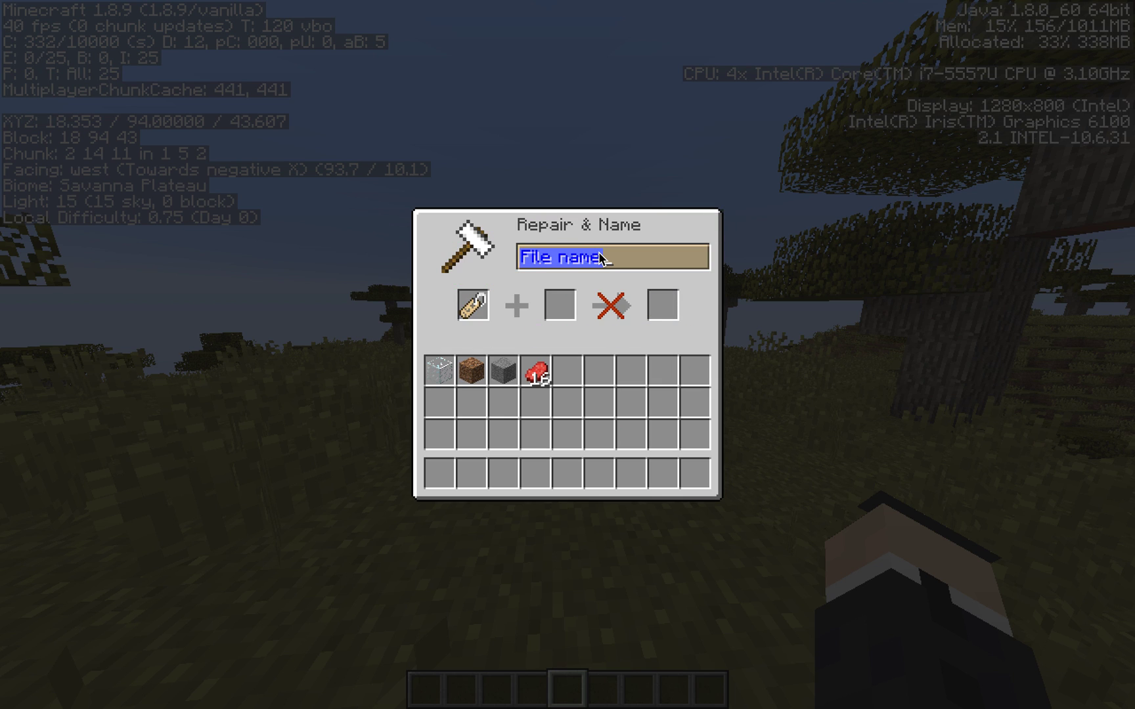
type("test")
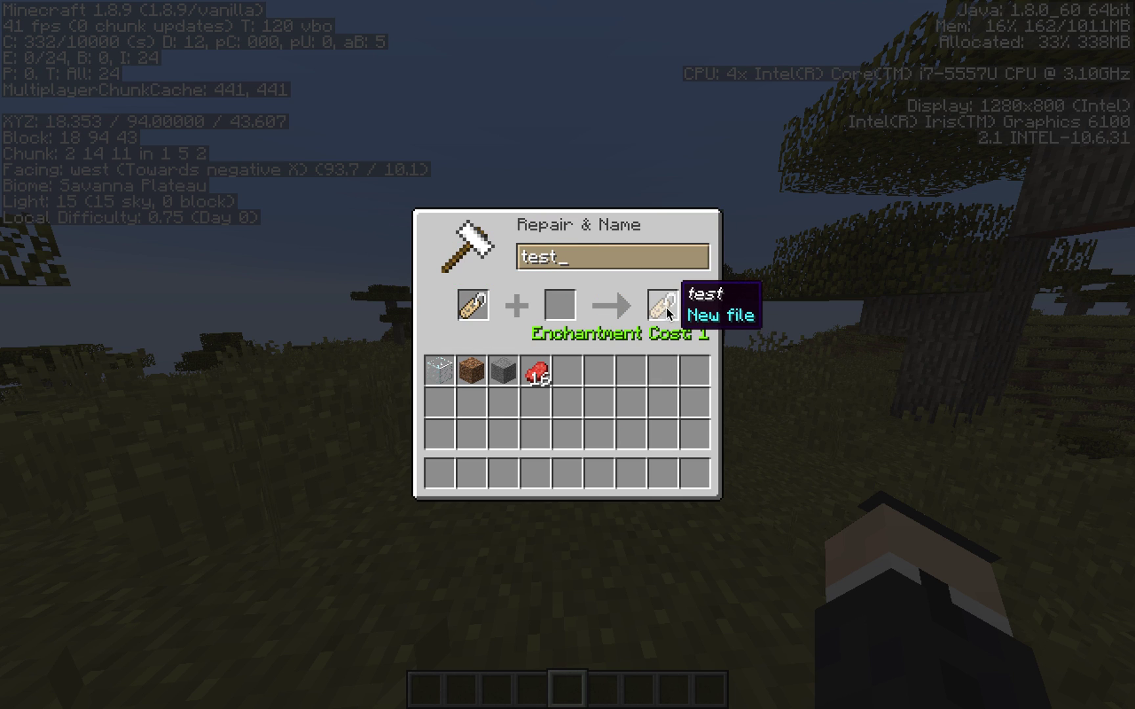
left_click(663, 307)
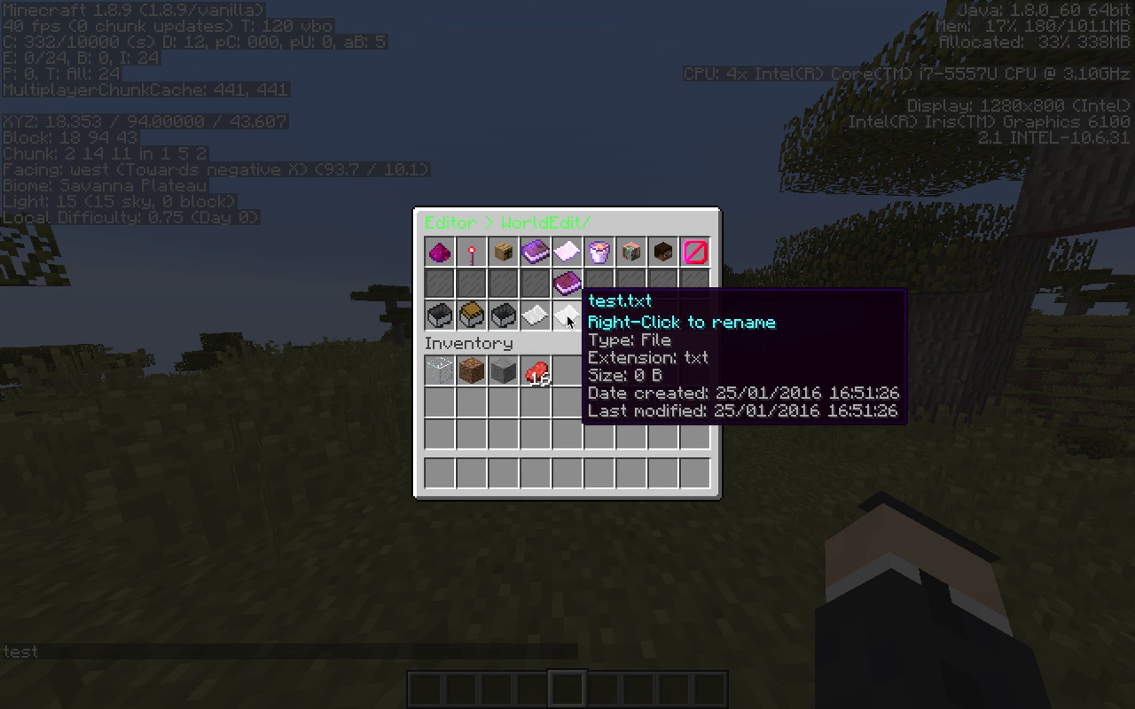
left_click(558, 313)
key("t")
left_click(81, 610)
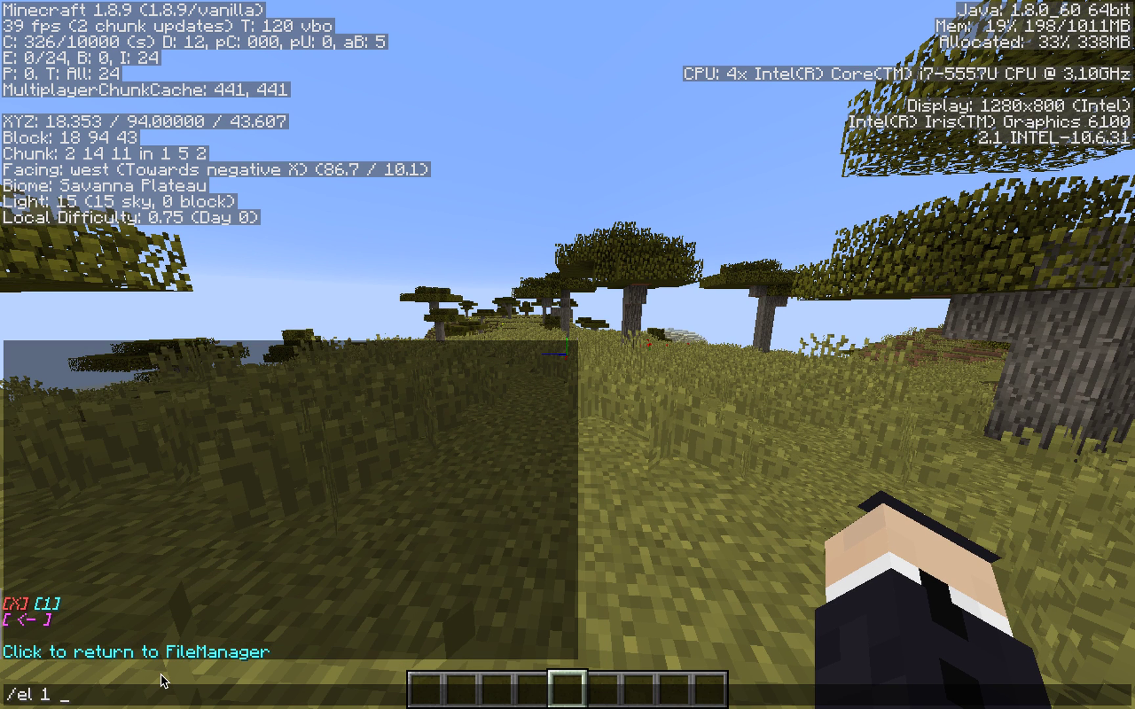
type("This is a new fle!")
key("Return")
Add empty lines to test.txt, delete all lines with [X], and return to the file list.
key("t")
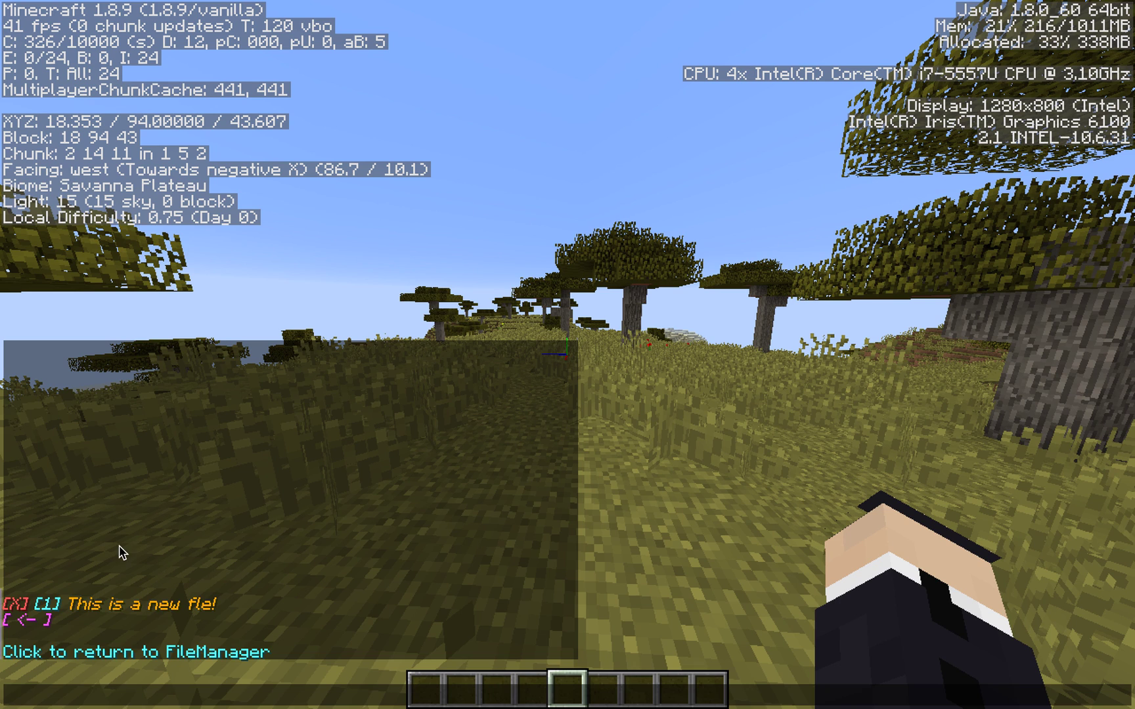
left_click(56, 601)
left_click(56, 601)
left_click(55, 600)
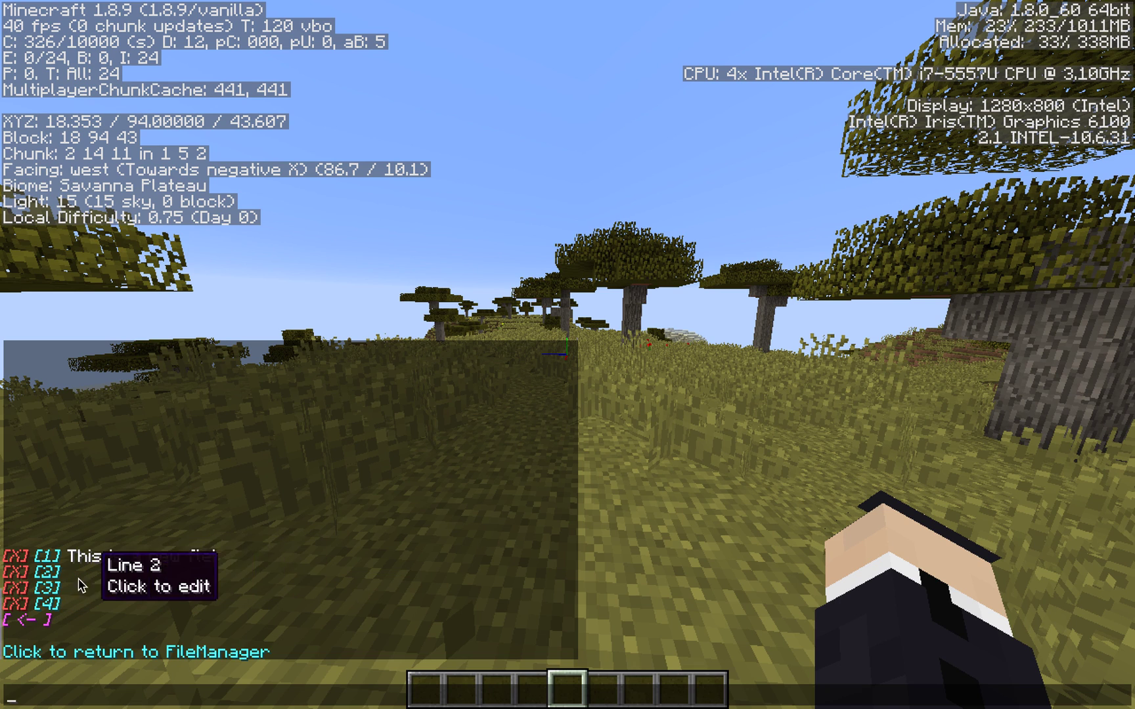
left_click(17, 573)
left_click(17, 572)
left_click(22, 594)
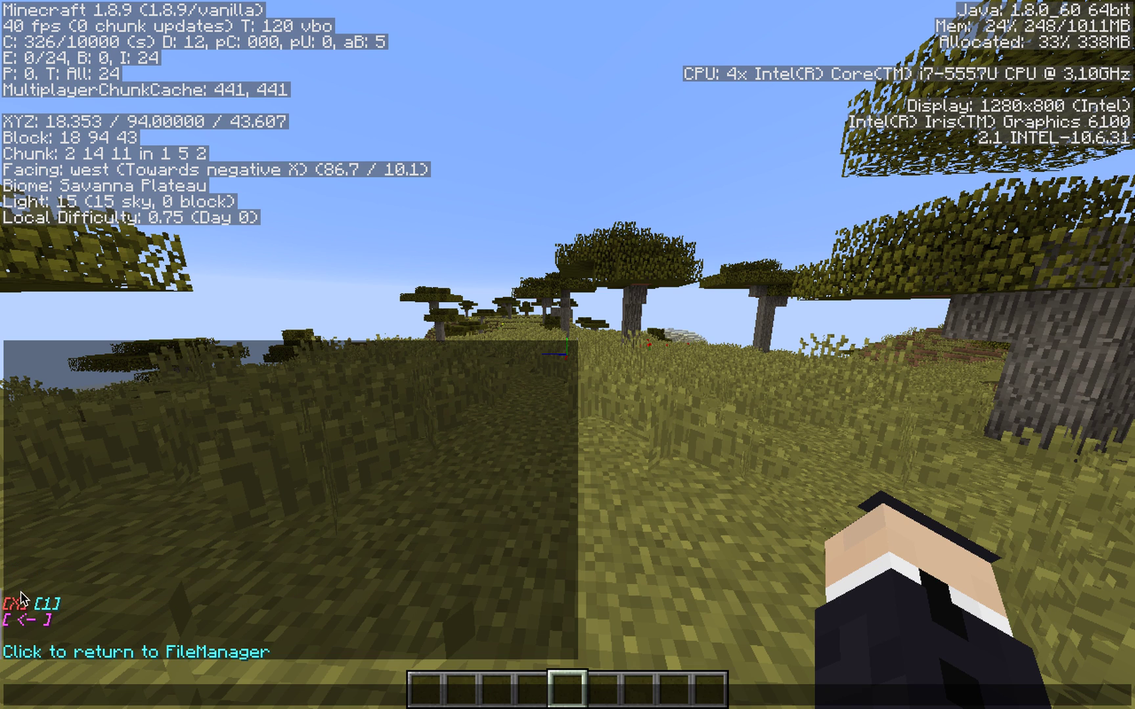
left_click(21, 595)
key("Escape")
key("e")
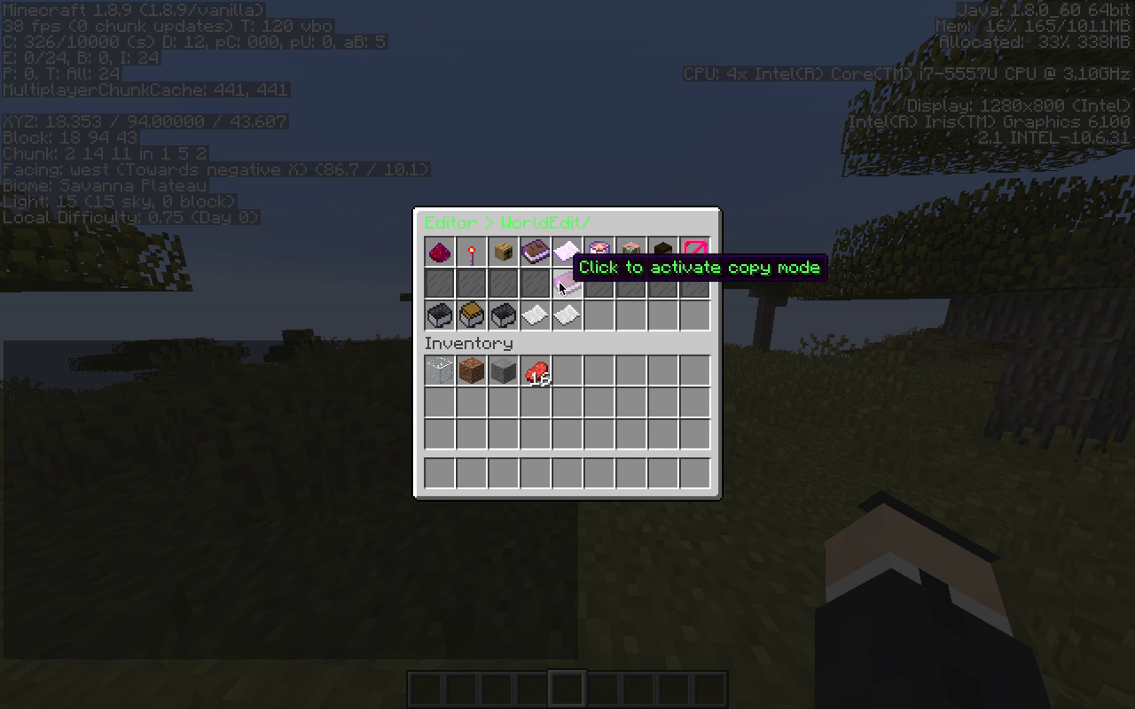
Create an empty file named asd.yml in the WorldEdit folder.
left_click(568, 249)
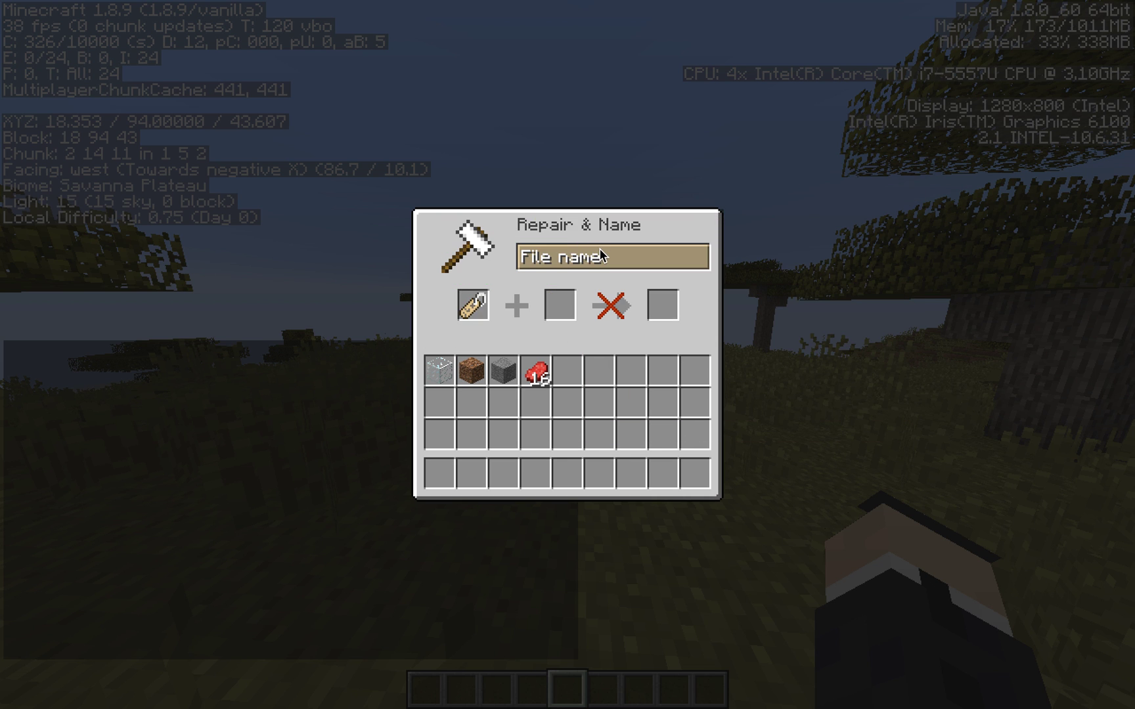
key("ctrl+a")
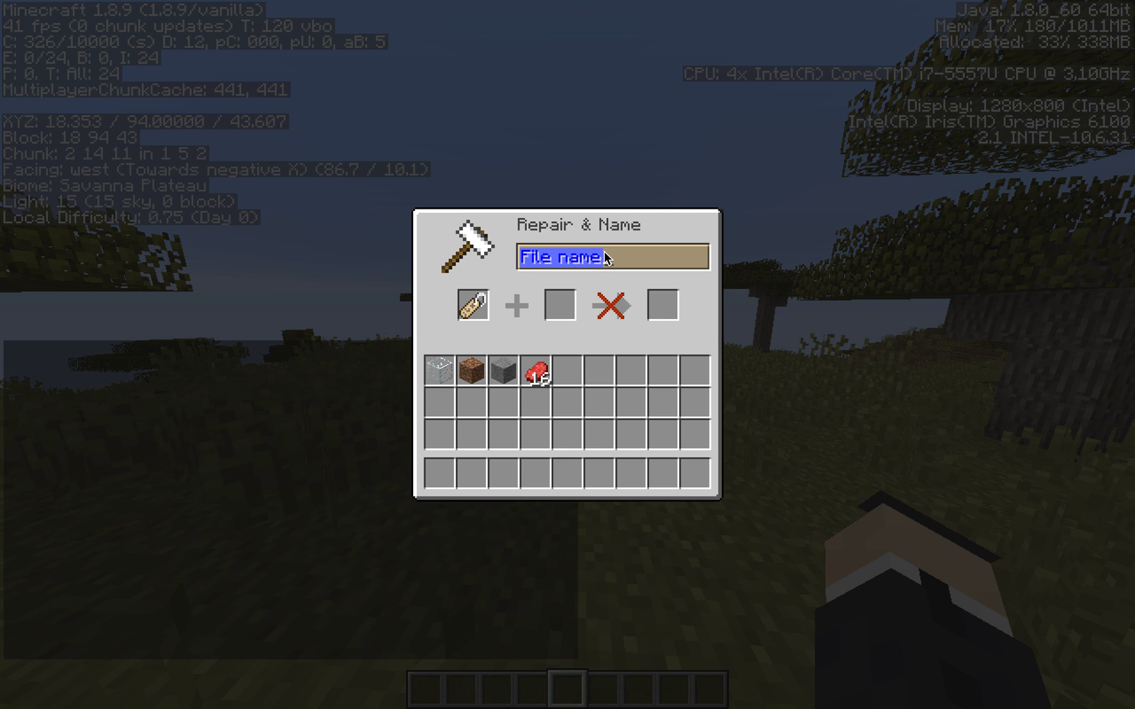
type("asd.yml")
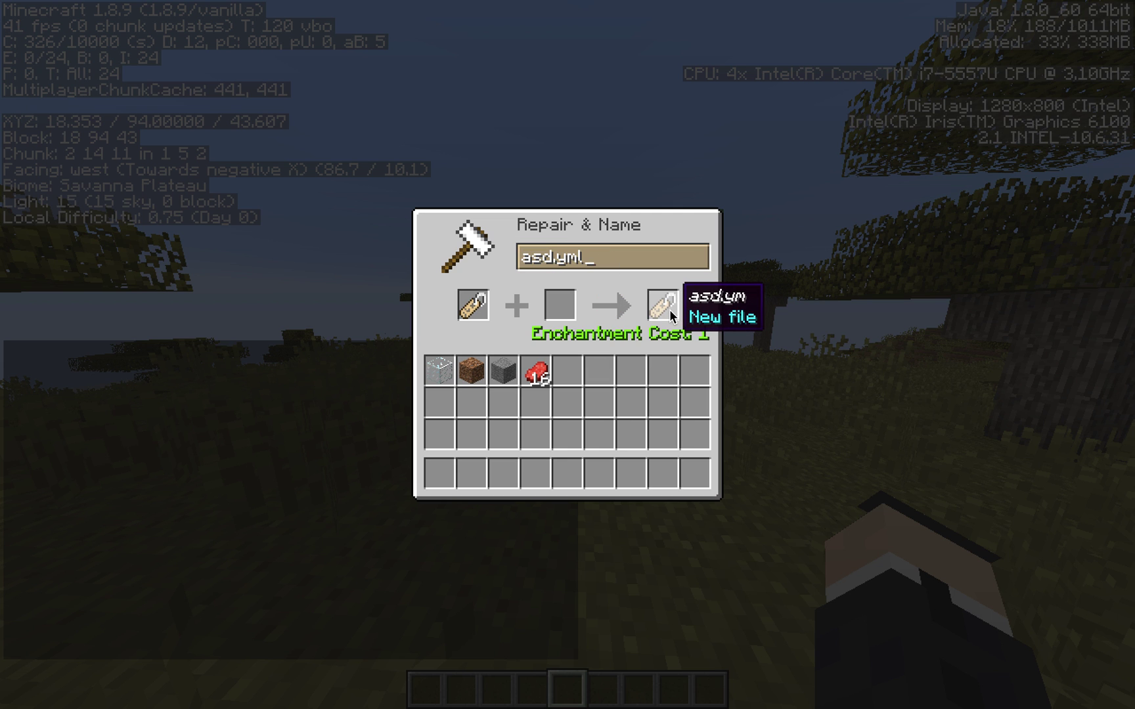
left_click(669, 308)
left_click(529, 318)
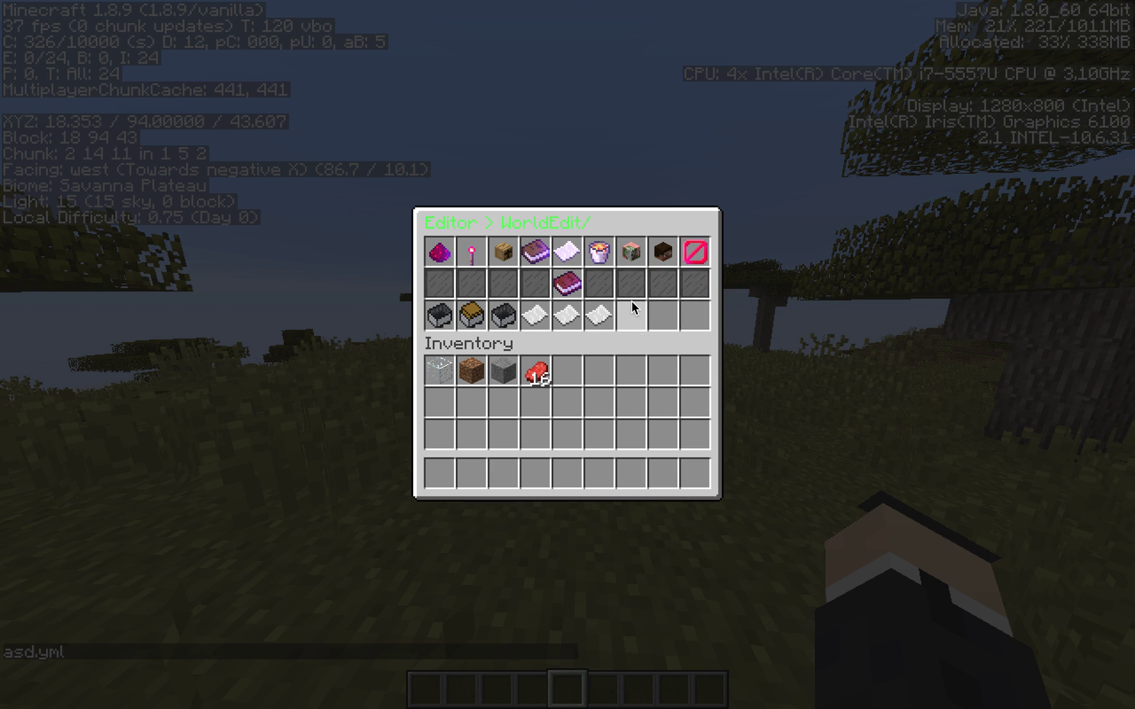
Delete the test 1 and test folders from WorldEdit using delete mode.
left_click(601, 250)
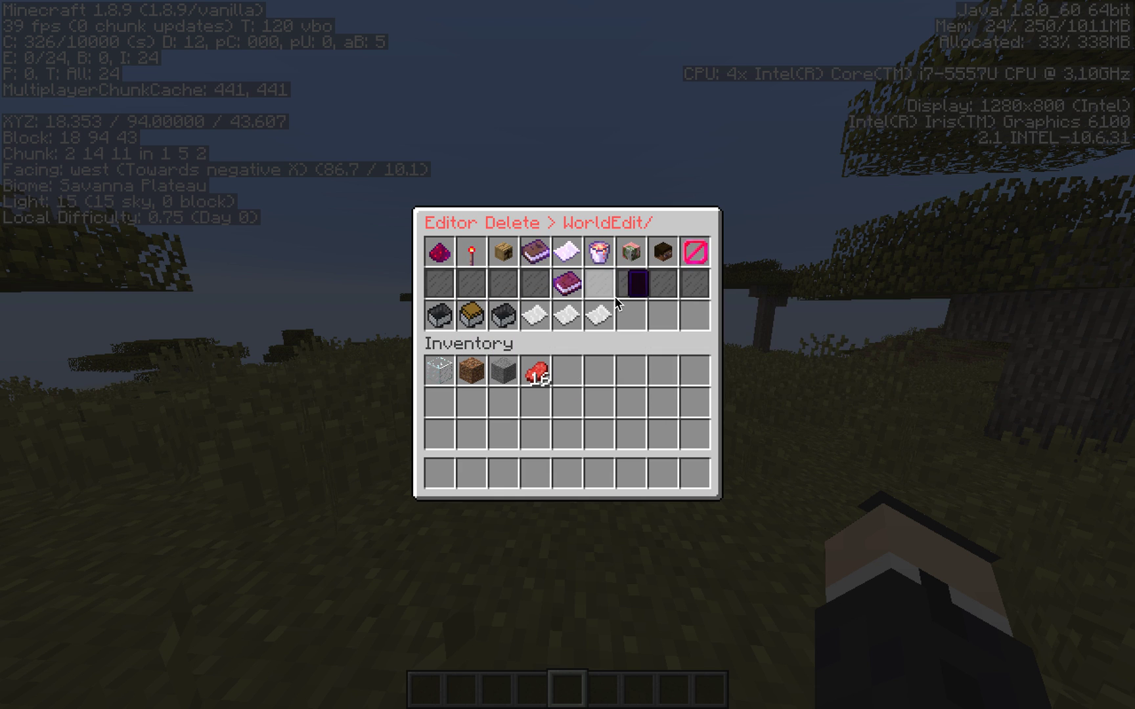
left_click(469, 319)
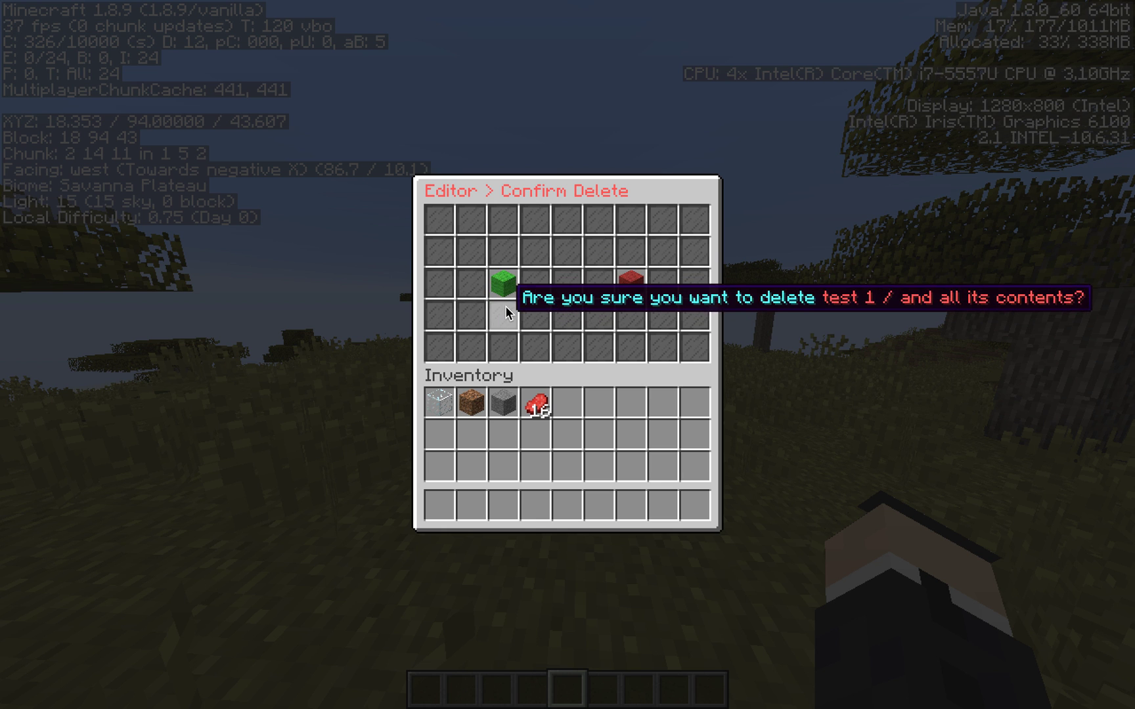
left_click(503, 282)
left_click(533, 264)
left_click(695, 252)
left_click(476, 320)
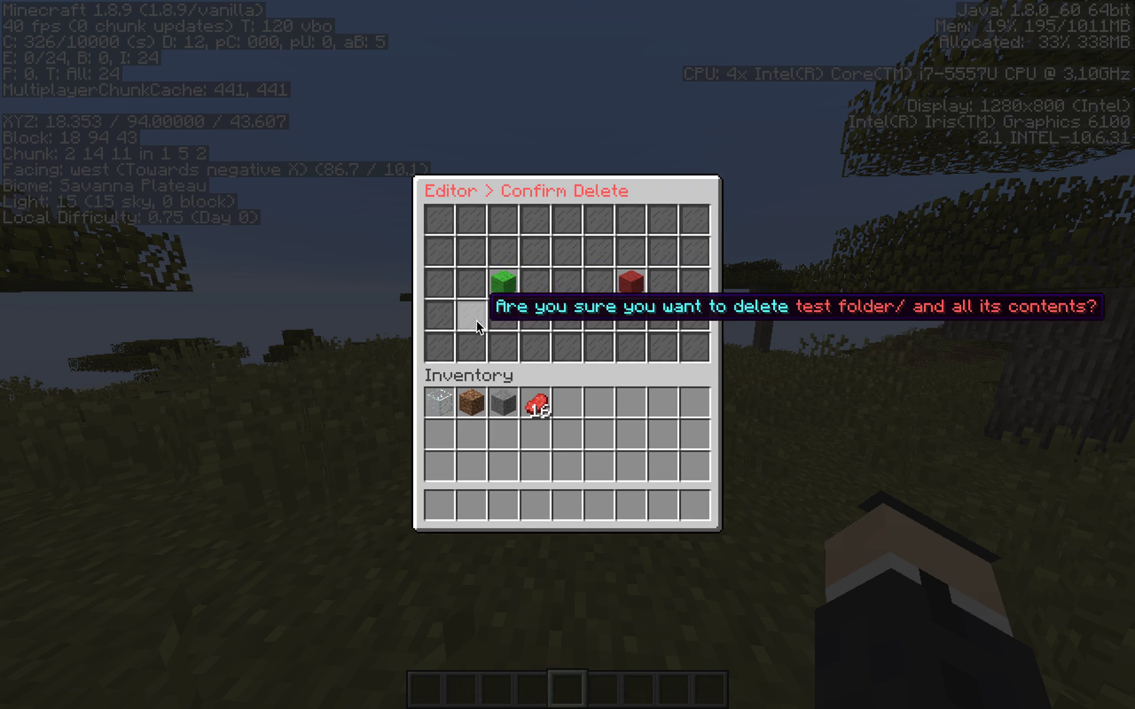
left_click(503, 279)
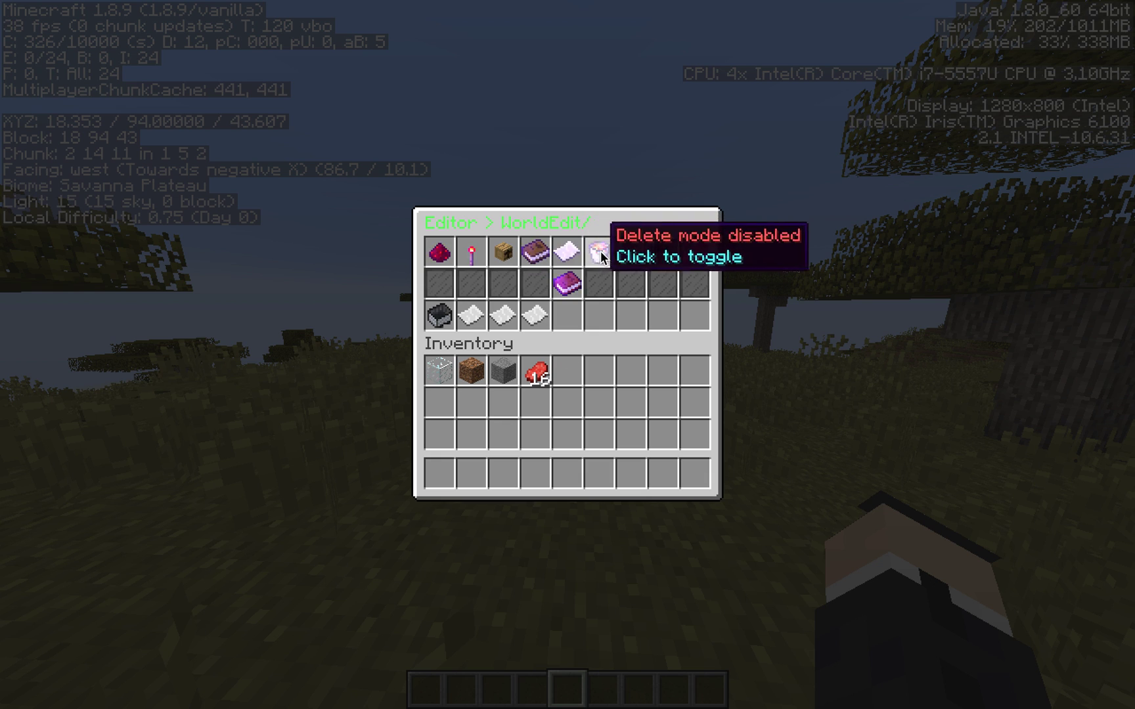
Delete asd.yml and test.txt, then change the file sort order.
left_click(694, 252)
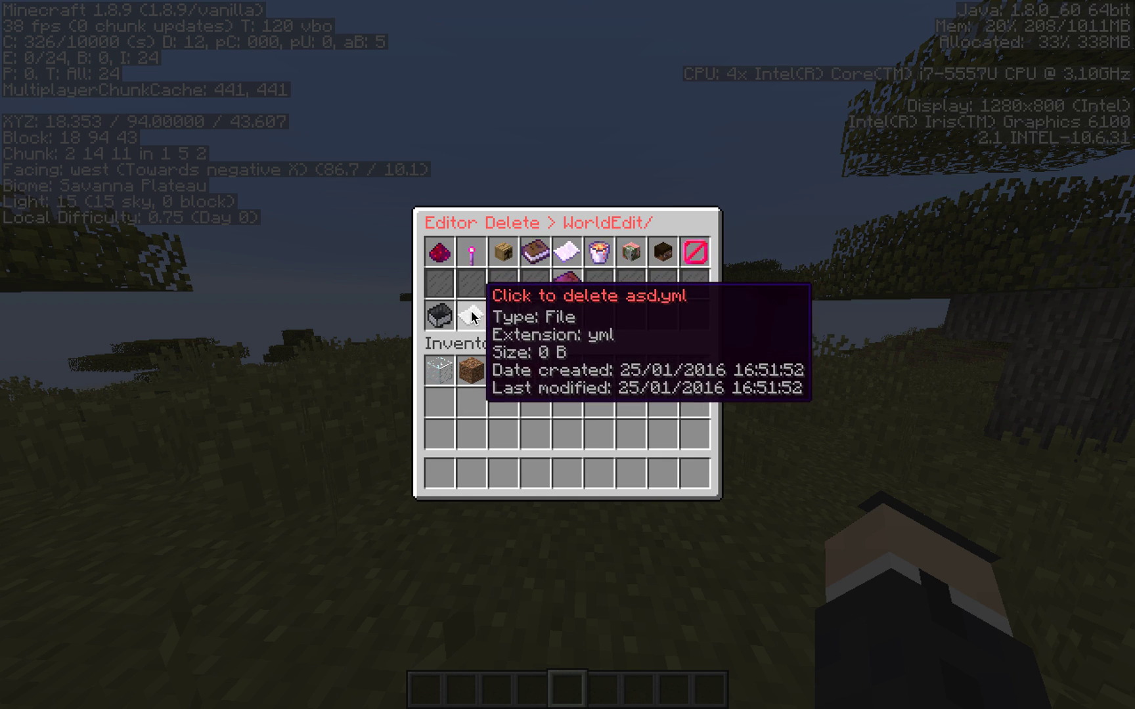
left_click(473, 309)
left_click(492, 294)
left_click(695, 251)
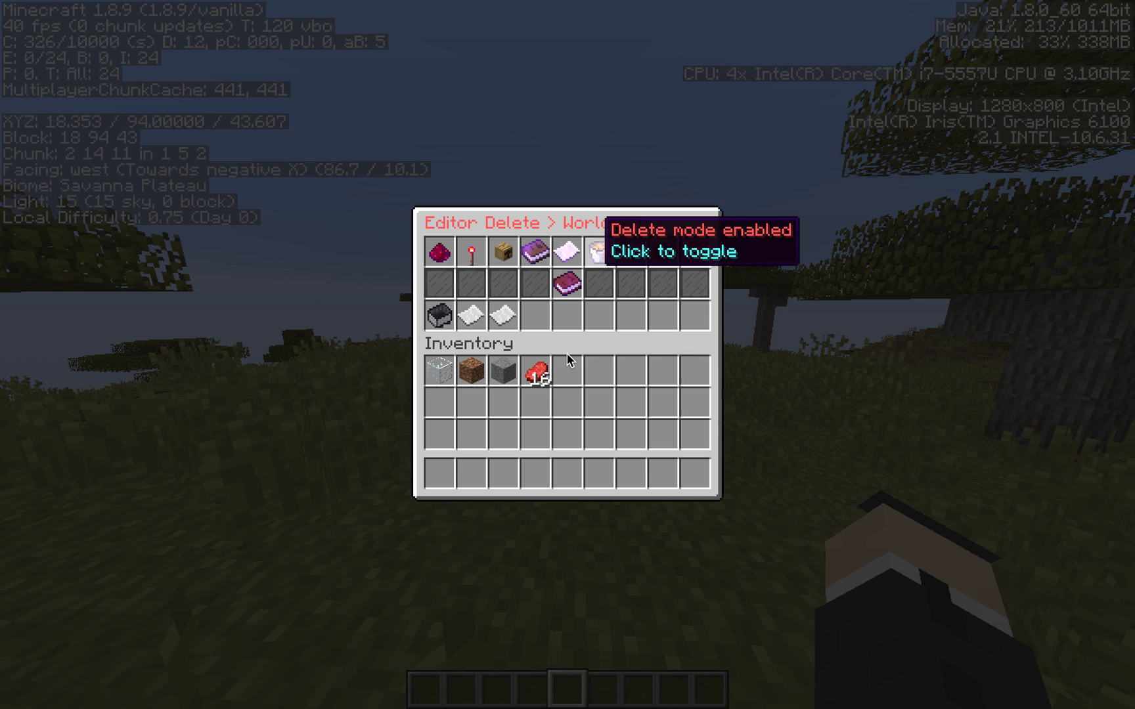
left_click(493, 318)
left_click(506, 283)
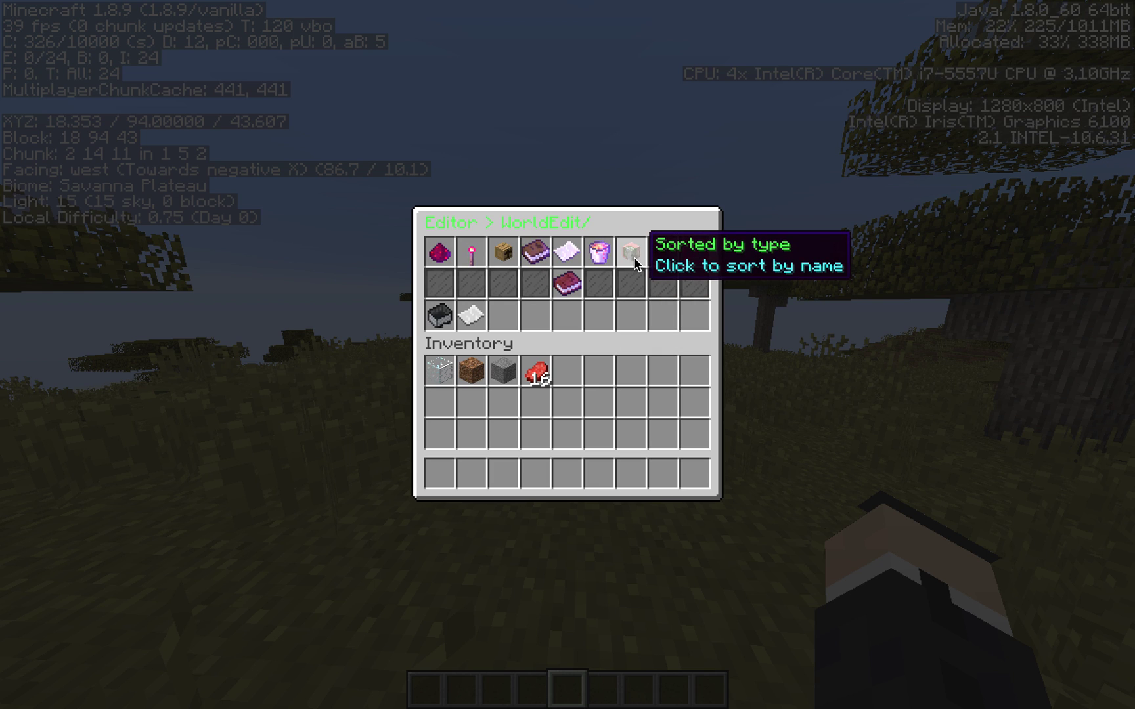
left_click(634, 258)
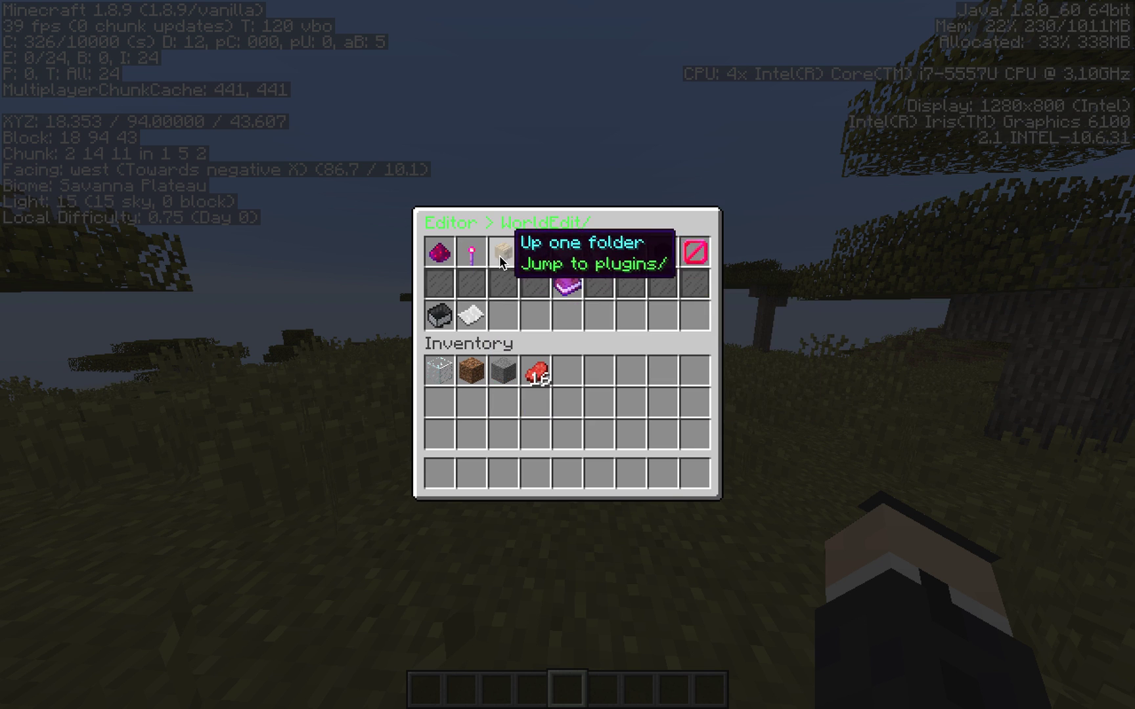
Go up to plugins, sort it by name, then by type with folders first.
left_click(499, 255)
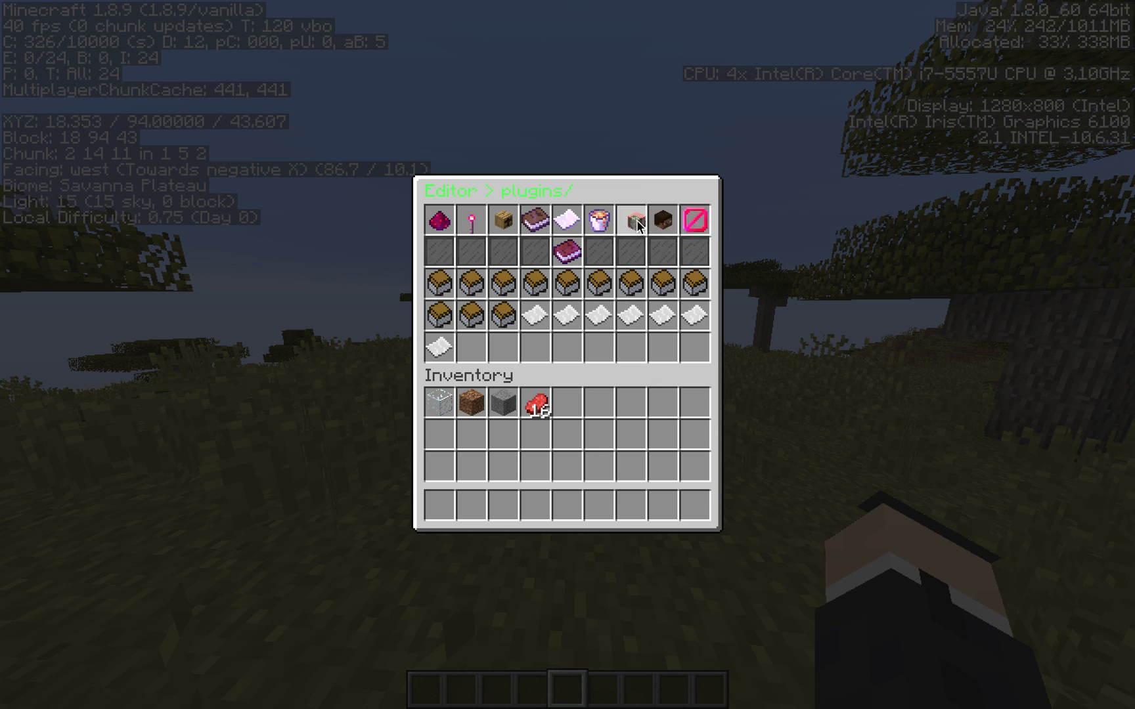
left_click(636, 219)
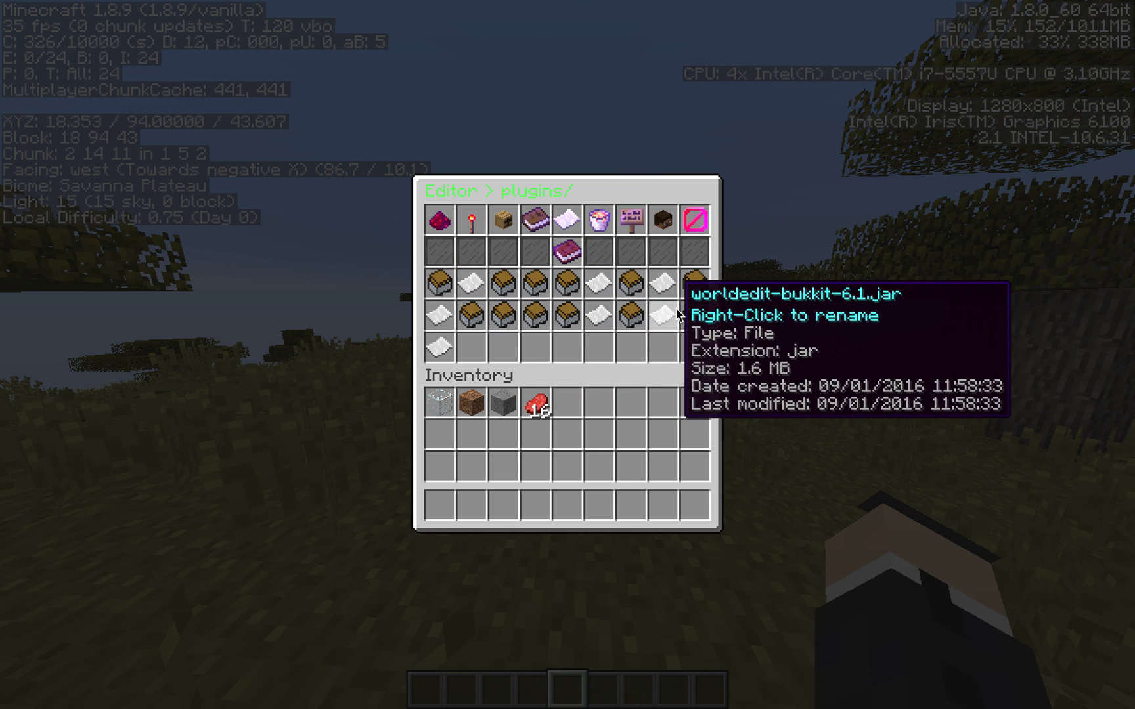
left_click(624, 231)
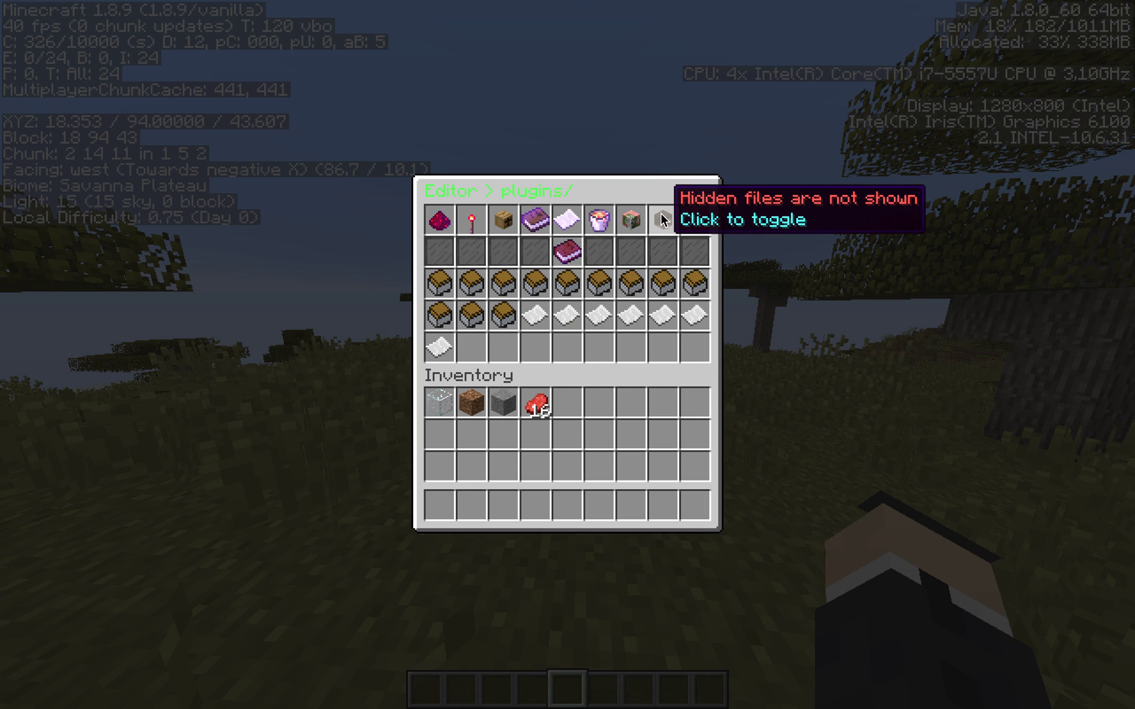
Show hidden files, scroll through .DS_Store's garbled lines in chat, and return to the file manager.
left_click(660, 214)
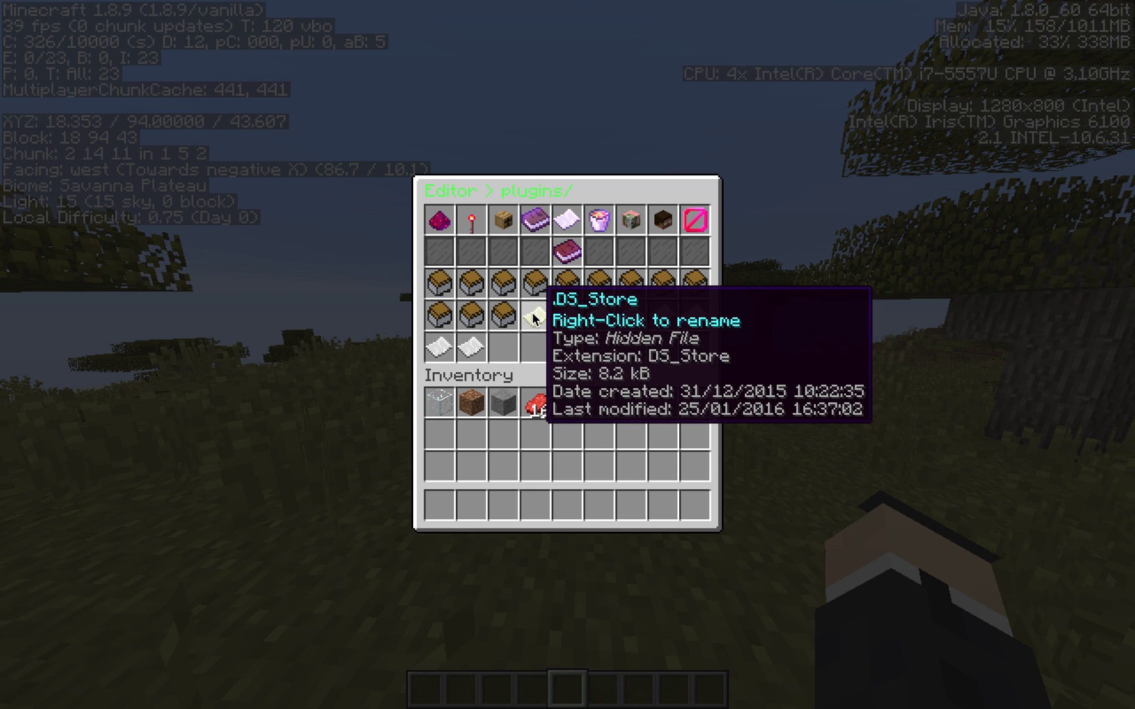
left_click(549, 301)
key("t")
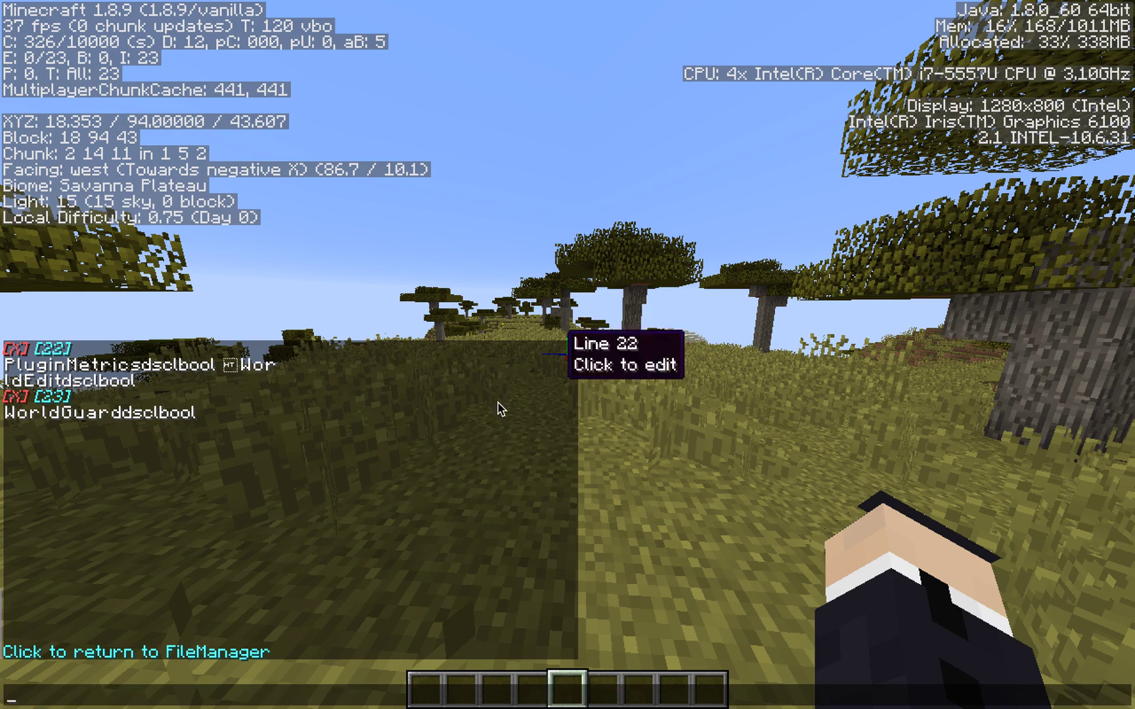
scroll(265, 617, "up", 3)
scroll(265, 618, "up", 2)
scroll(265, 617, "down", 5)
scroll(265, 617, "up", 3)
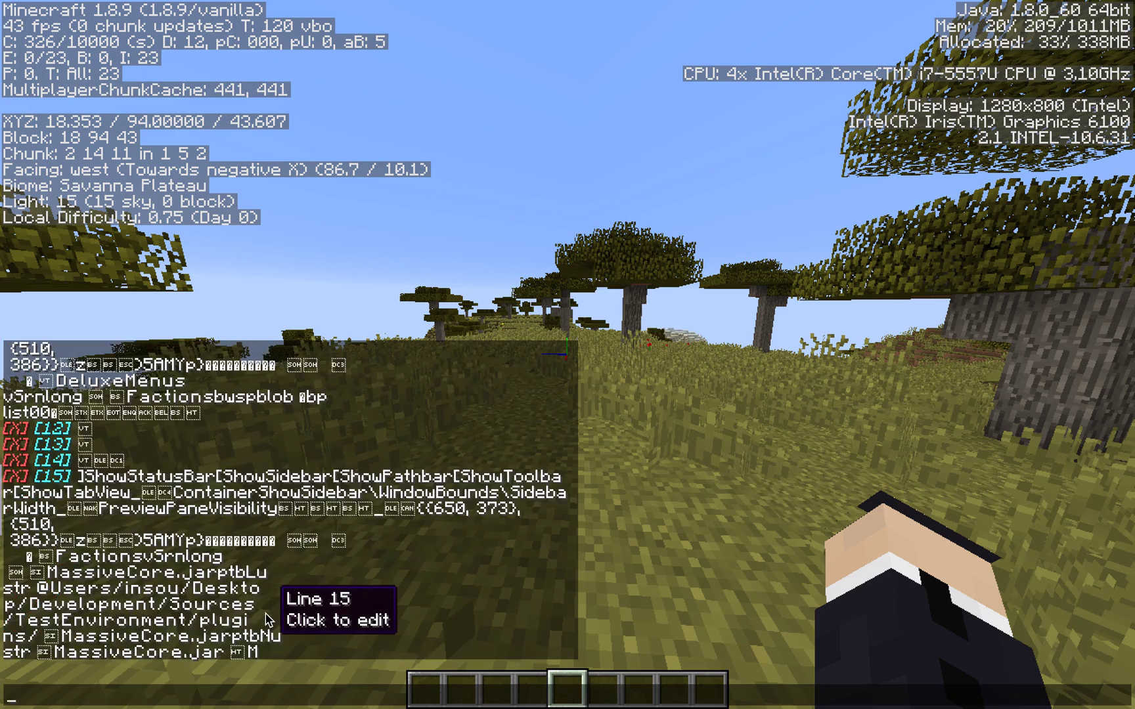
scroll(265, 617, "down", 3)
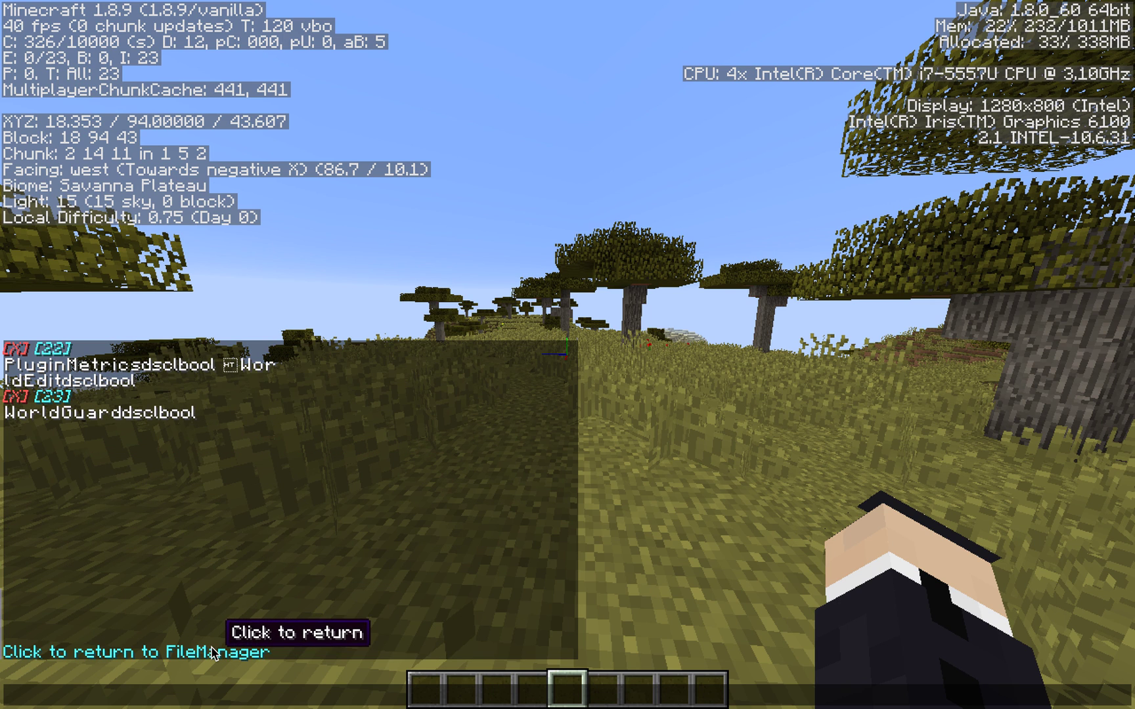
left_click(232, 638)
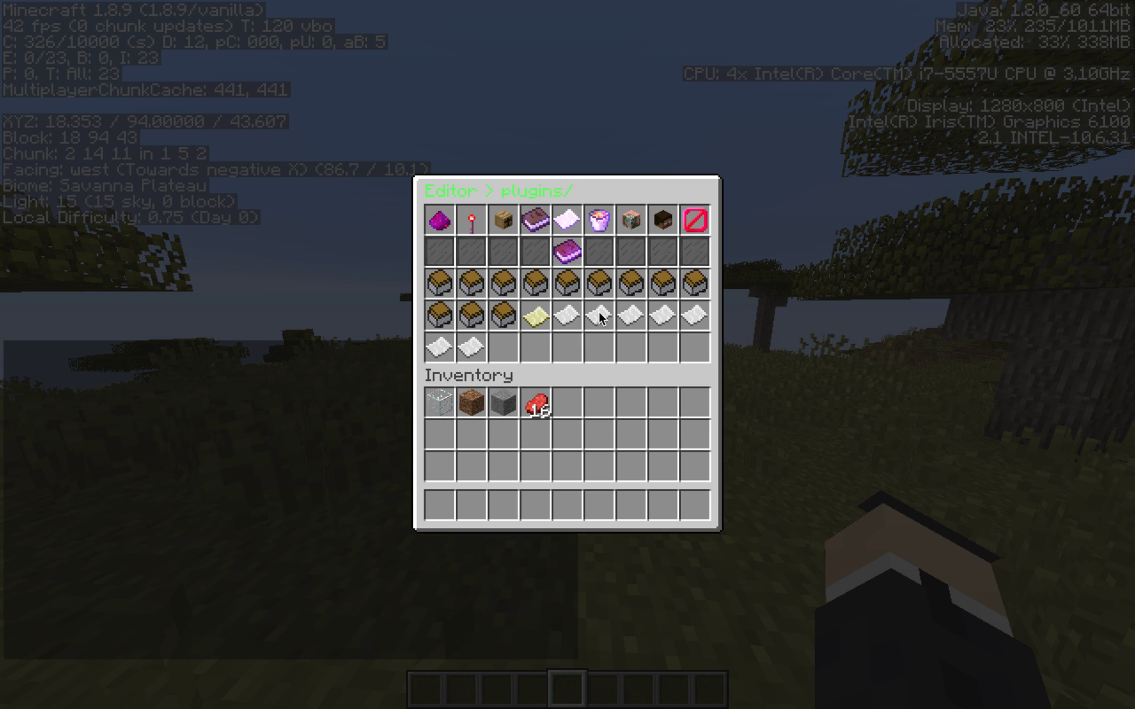
Hide hidden files, open the WorldEdit folder and try copying config.yml in copy mode.
left_click(660, 212)
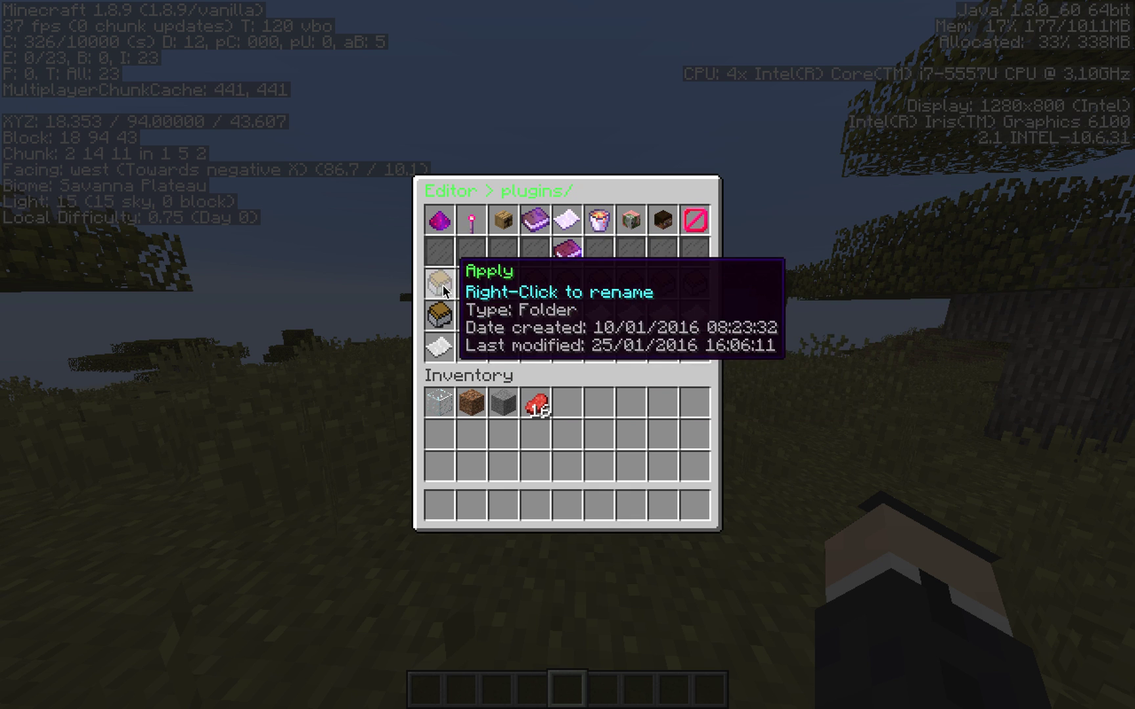
left_click(478, 313)
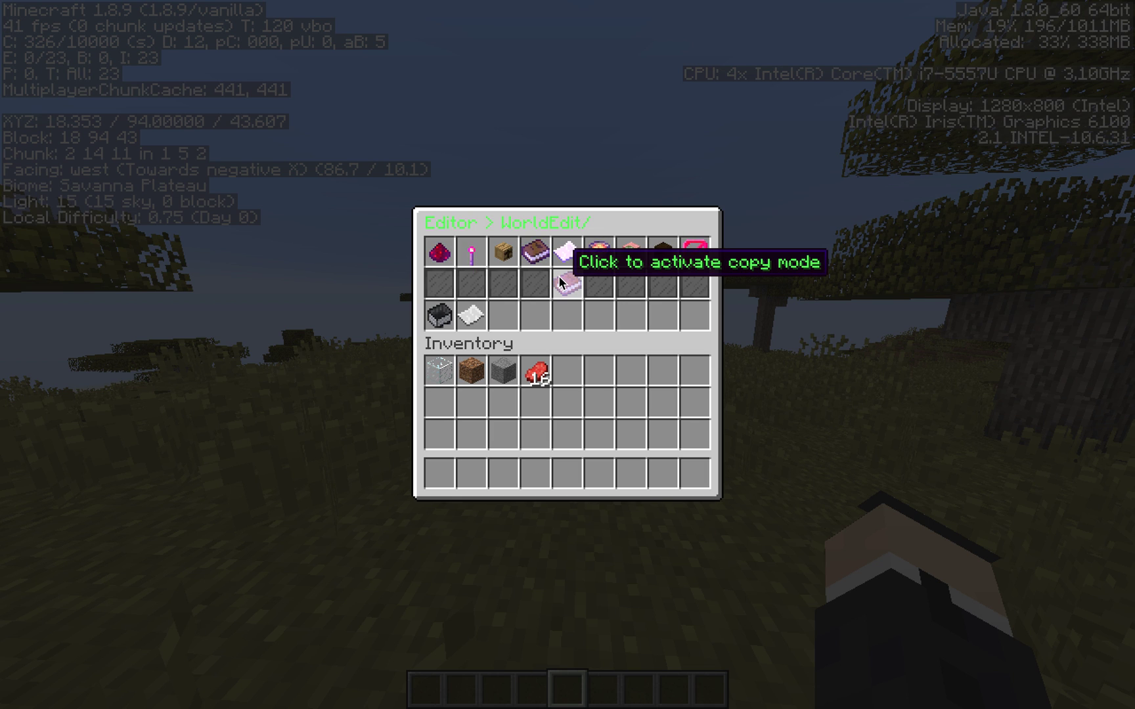
left_click(559, 277)
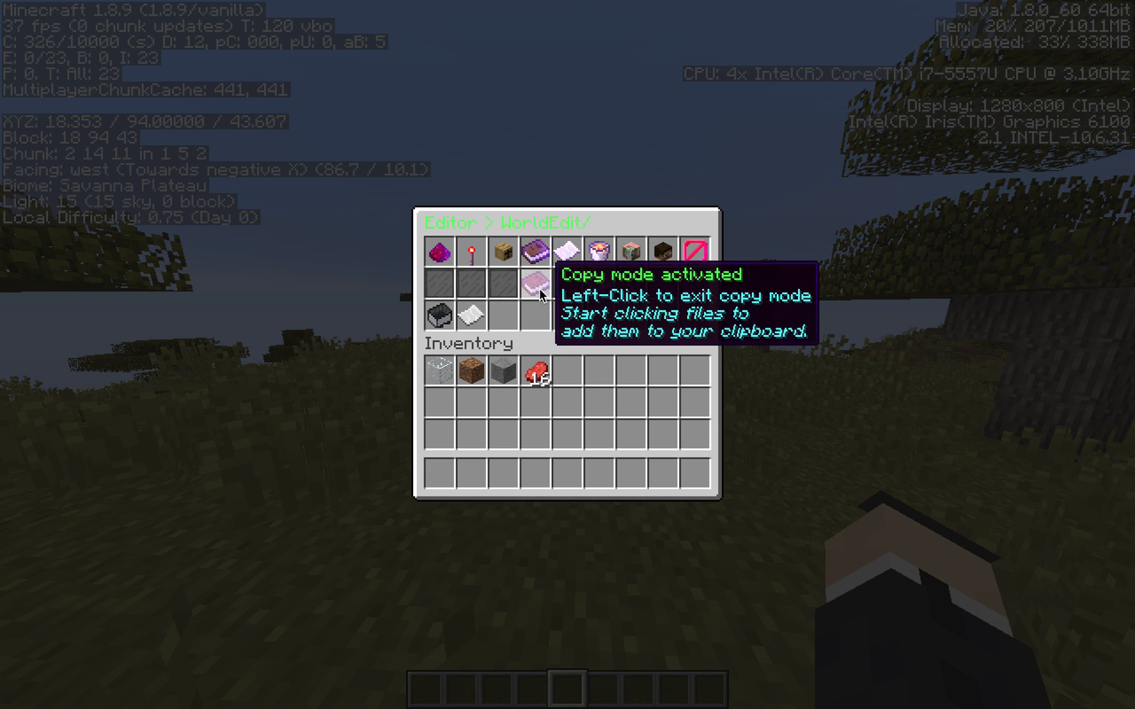
left_click(471, 313)
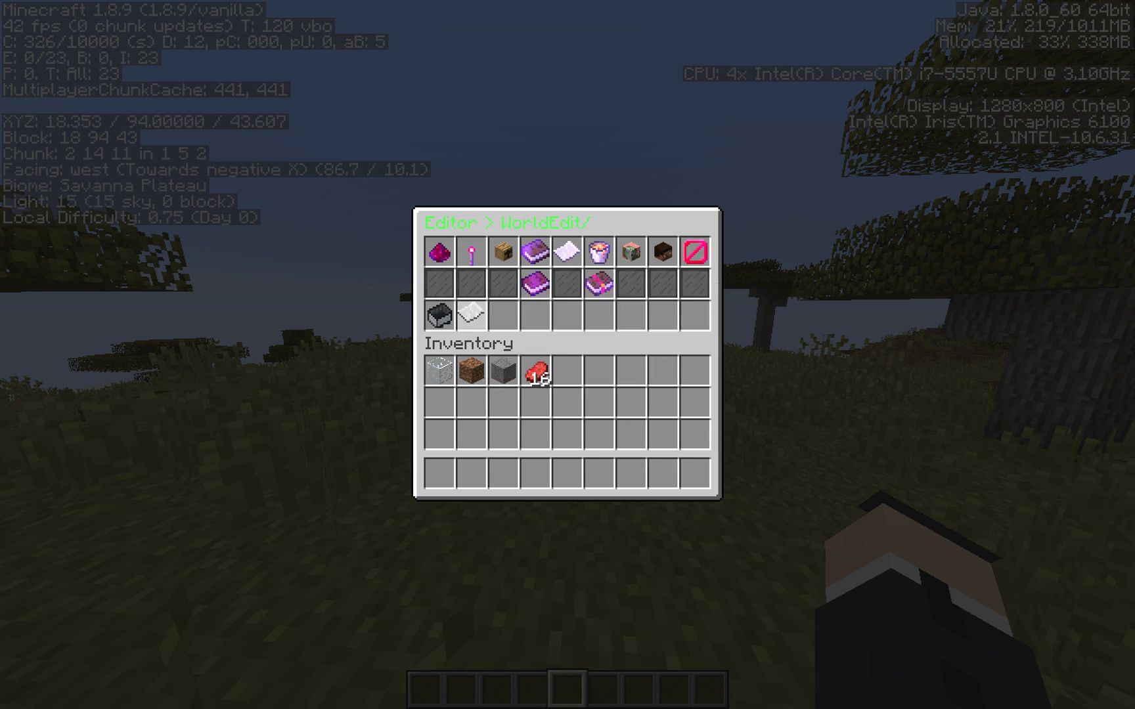
left_click(540, 275)
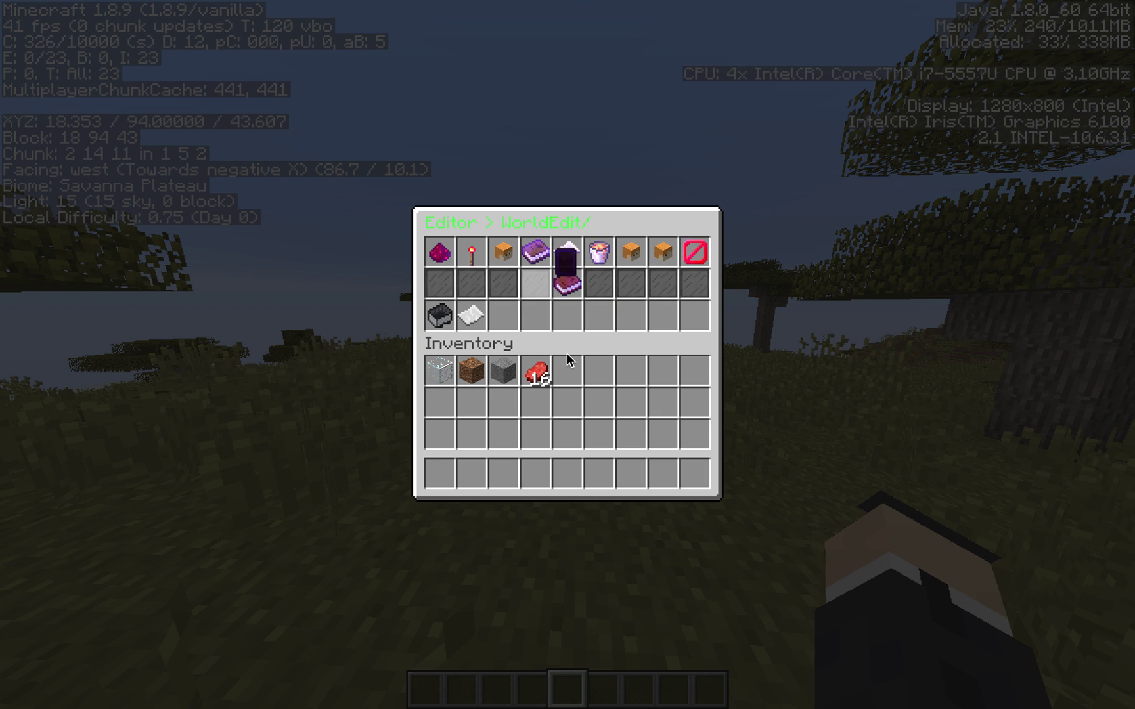
Clear the clipboard, then copy config.yml and the sessions folder and leave copy mode.
left_click(538, 281)
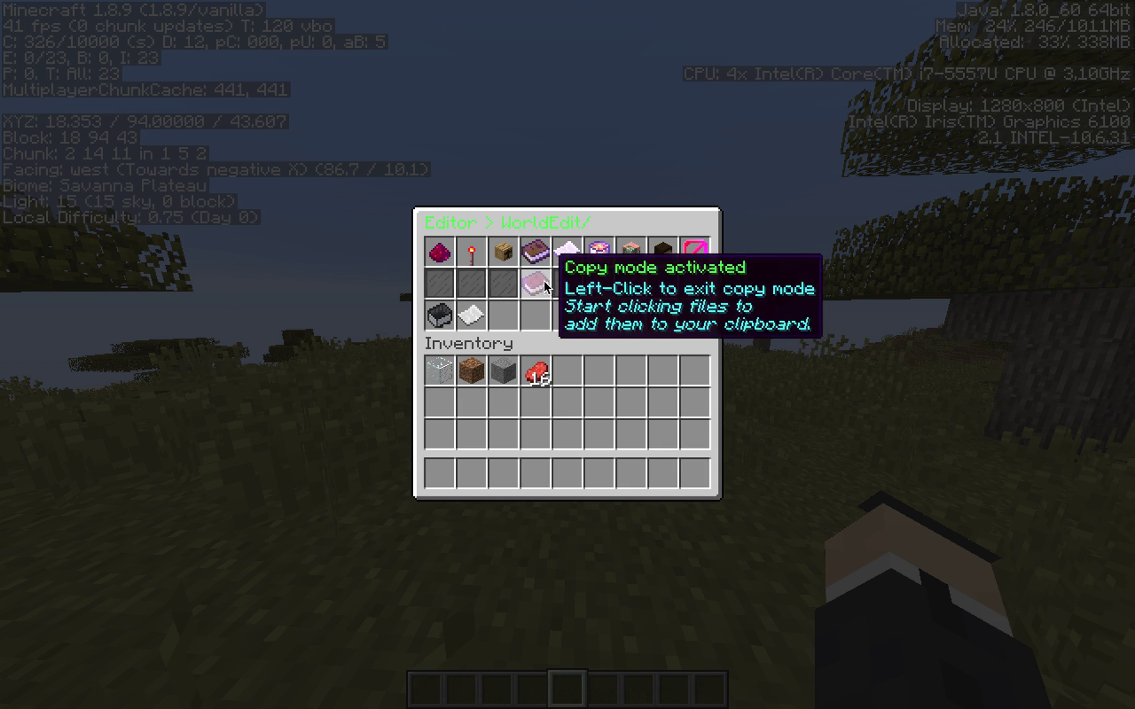
left_click(474, 317)
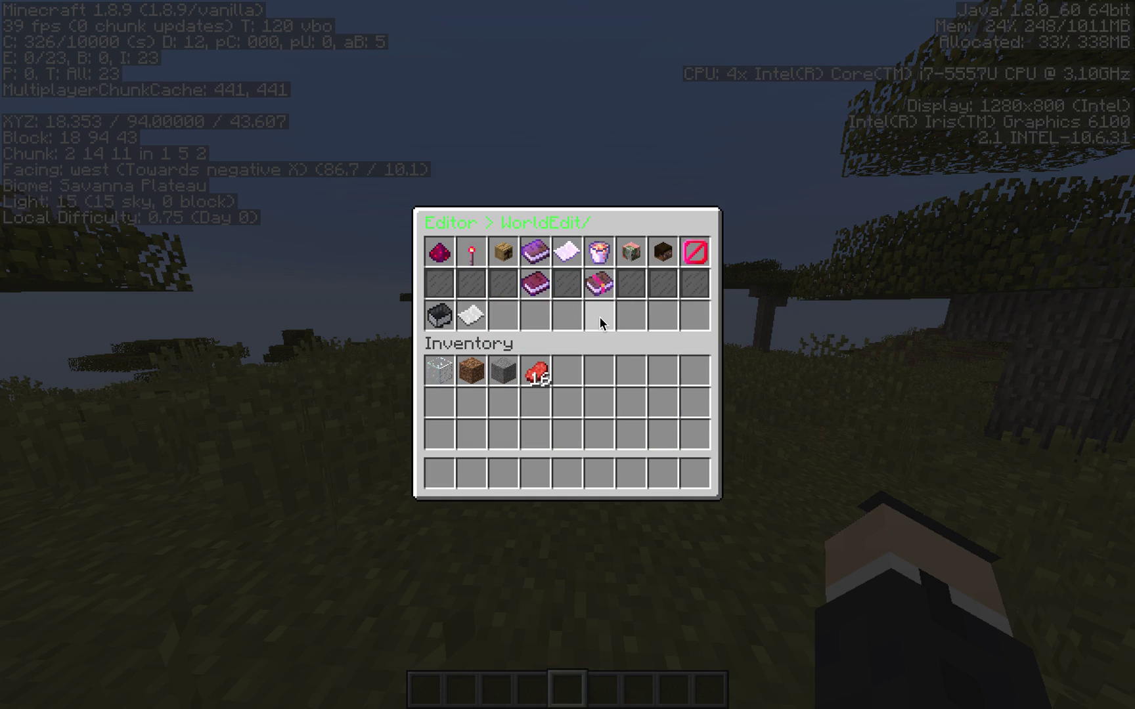
right_click(534, 276)
left_click(471, 315)
left_click(439, 315)
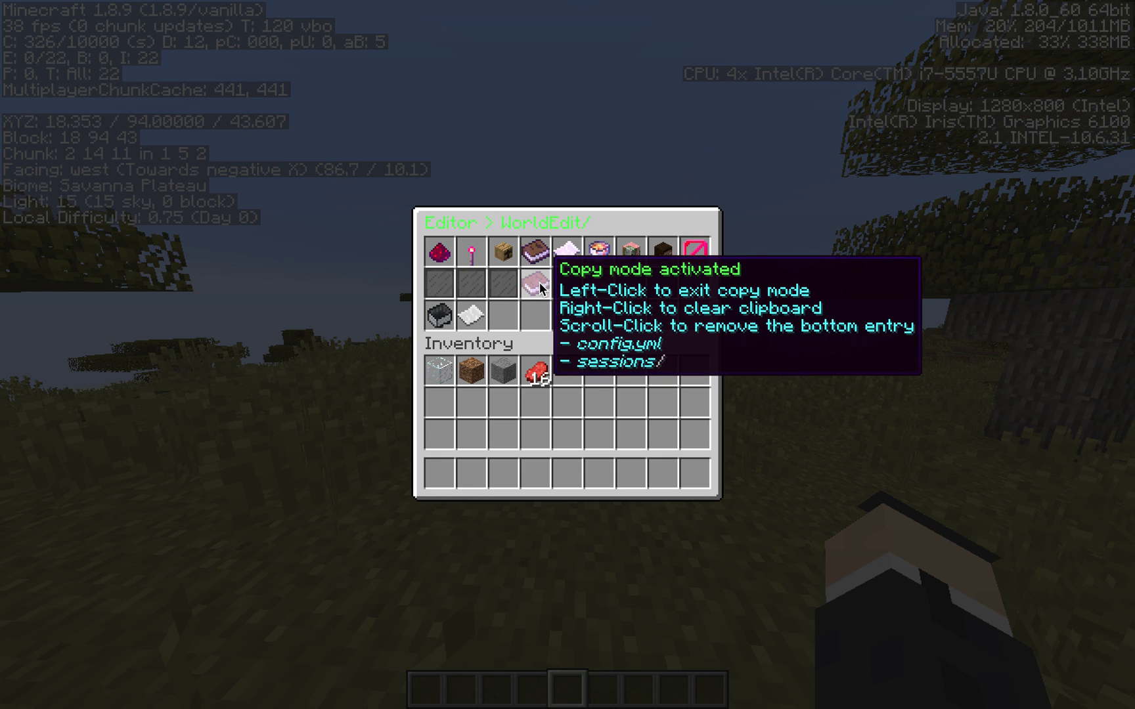
left_click(539, 282)
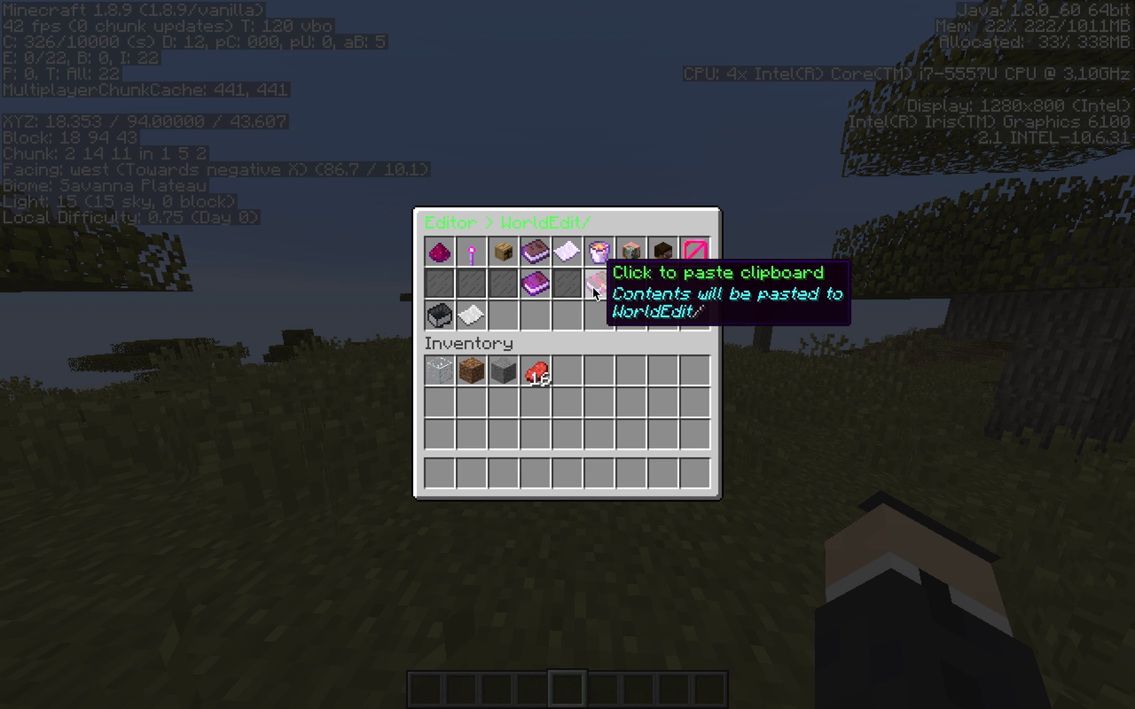
Paste the clipboard into WorldEdit, then delete the duplicate sessions (1) folder.
left_click(593, 286)
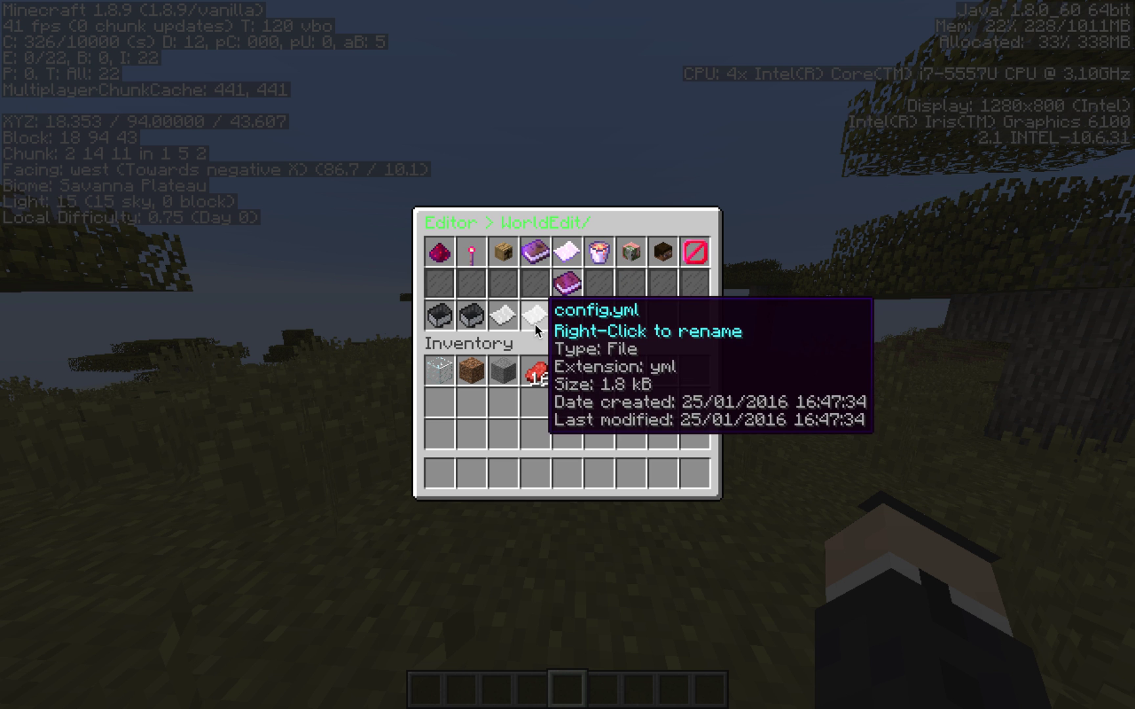
left_click(695, 252)
left_click(497, 295)
left_click(497, 295)
left_click(497, 292)
Delete the duplicate config (1).yml and return to the WorldEdit folder.
left_click(594, 257)
left_click(467, 316)
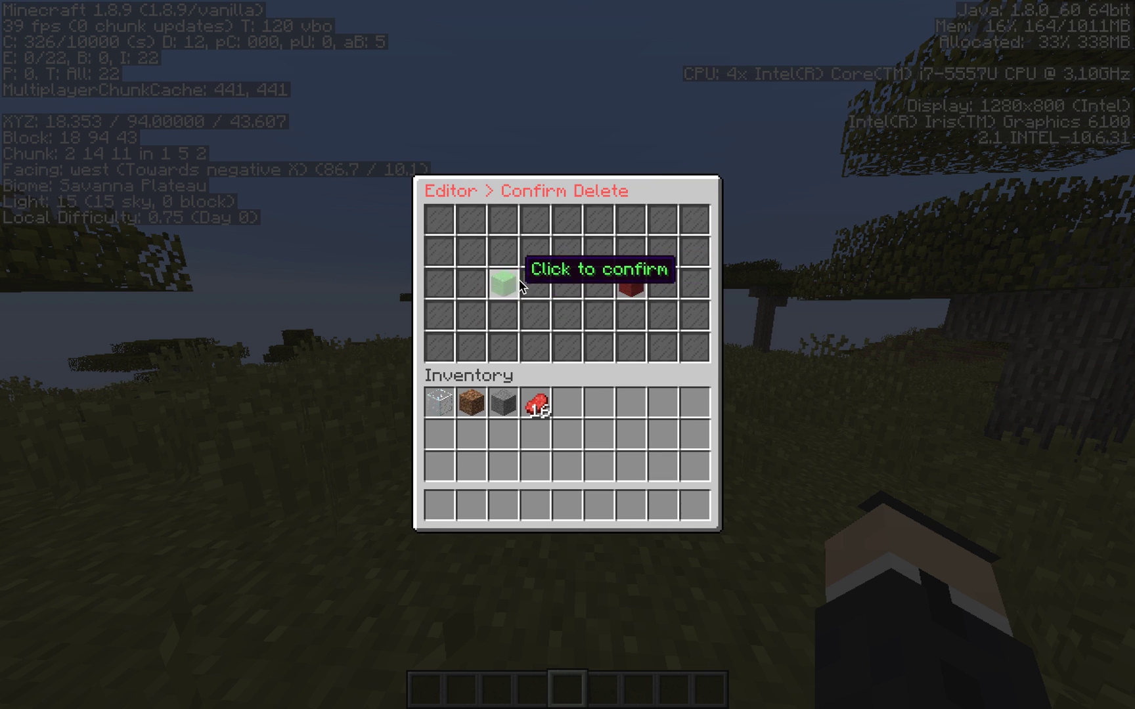
left_click(503, 286)
left_click(506, 286)
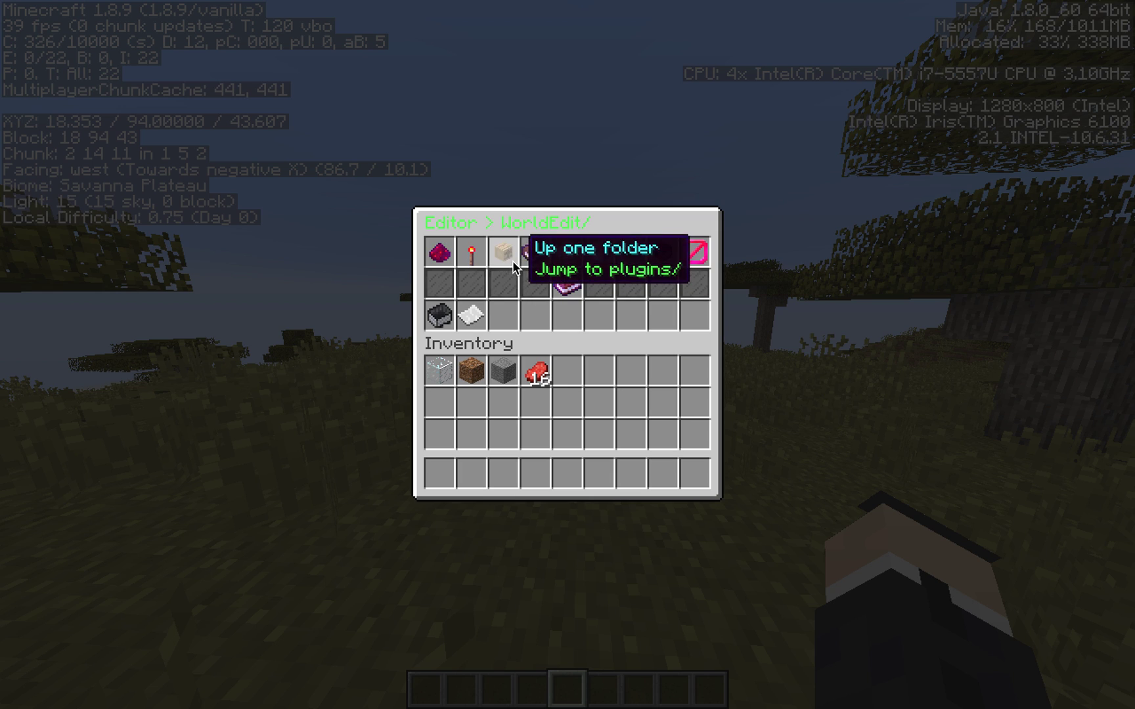
Copy the WorldGuard folder from plugins and paste it into the WorldEdit folder.
left_click(533, 255)
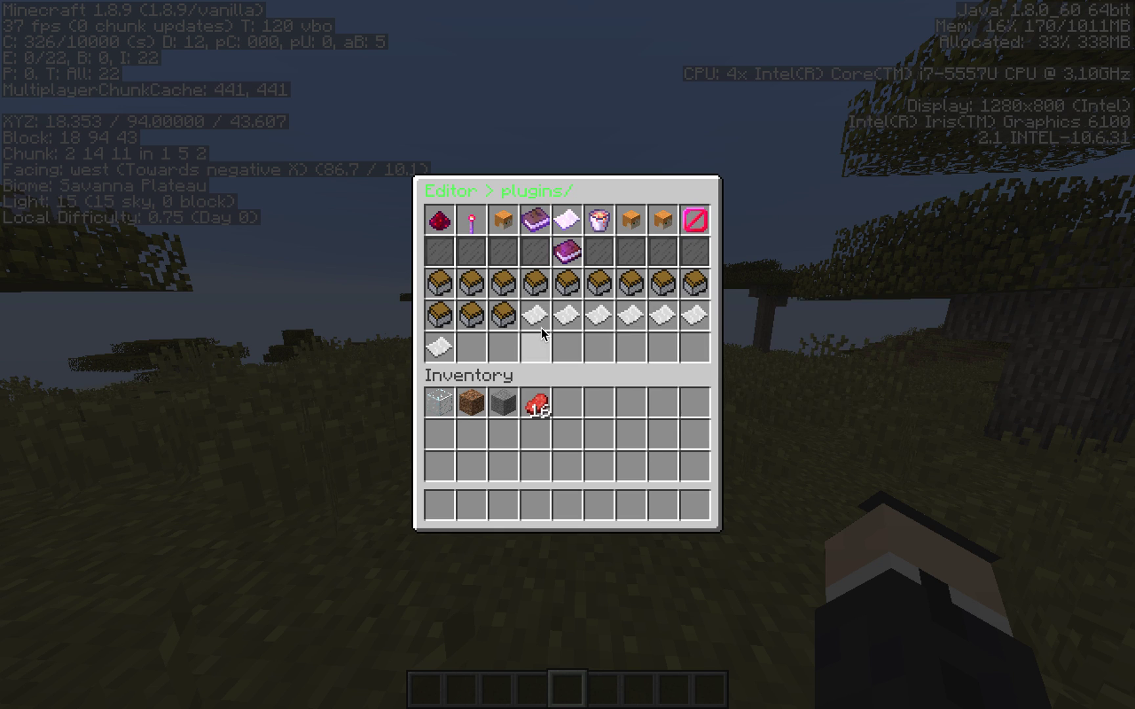
left_click(594, 220)
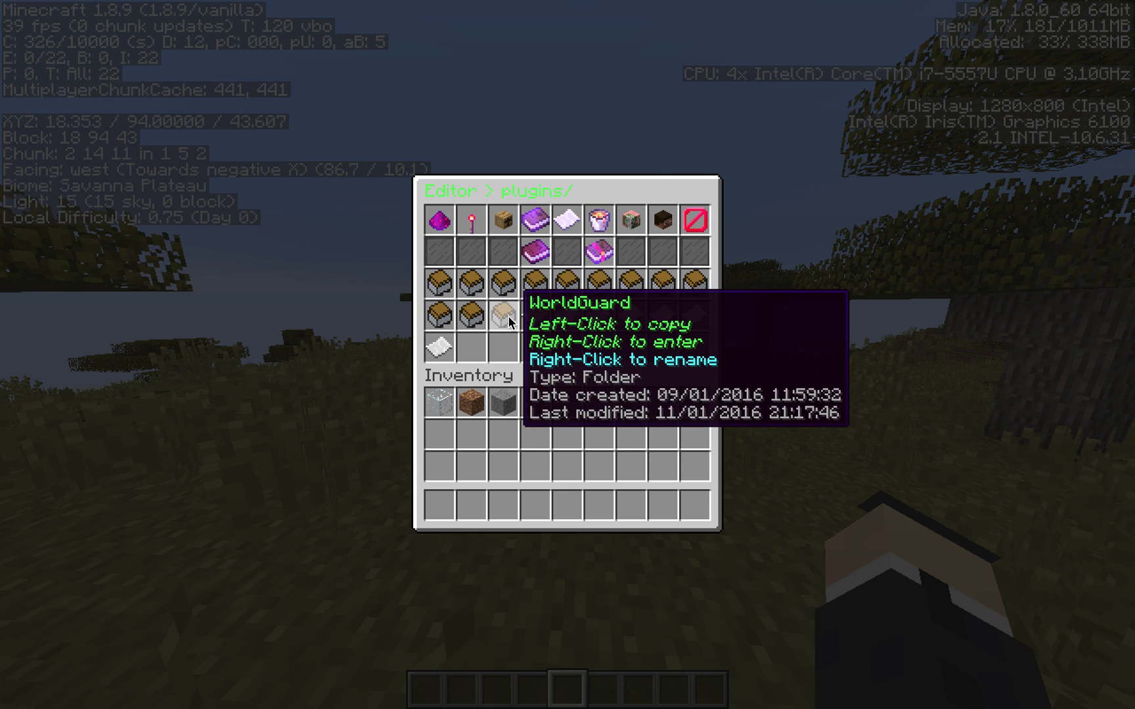
left_click(502, 315)
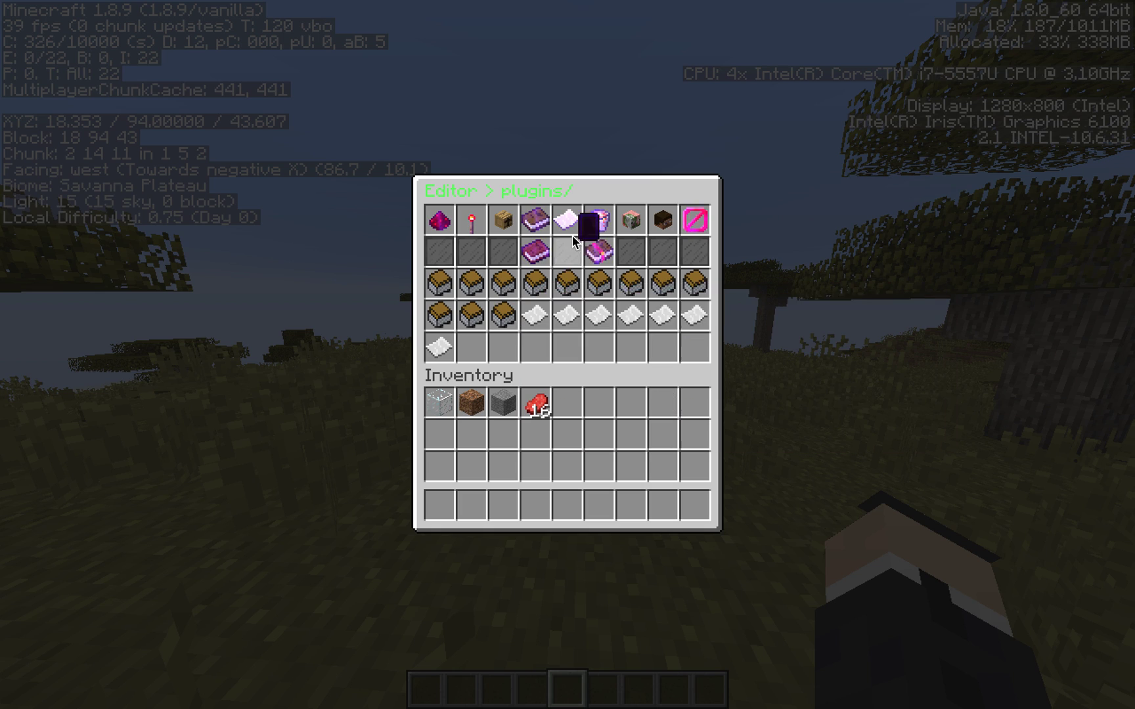
right_click(475, 308)
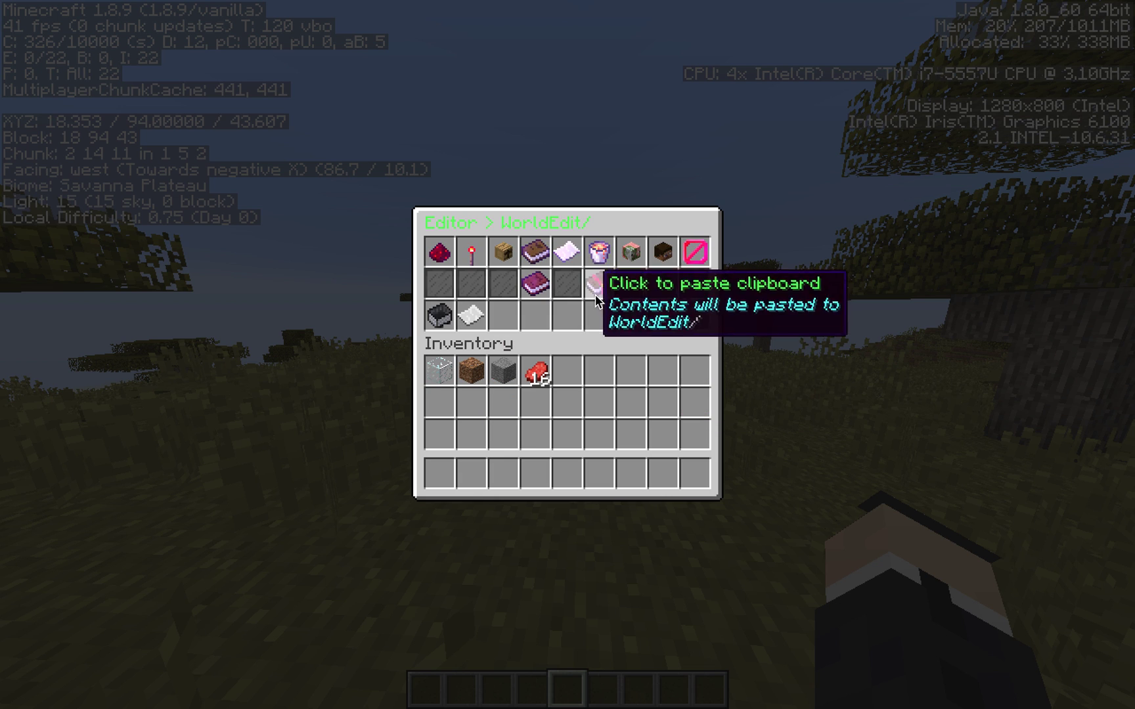
left_click(603, 287)
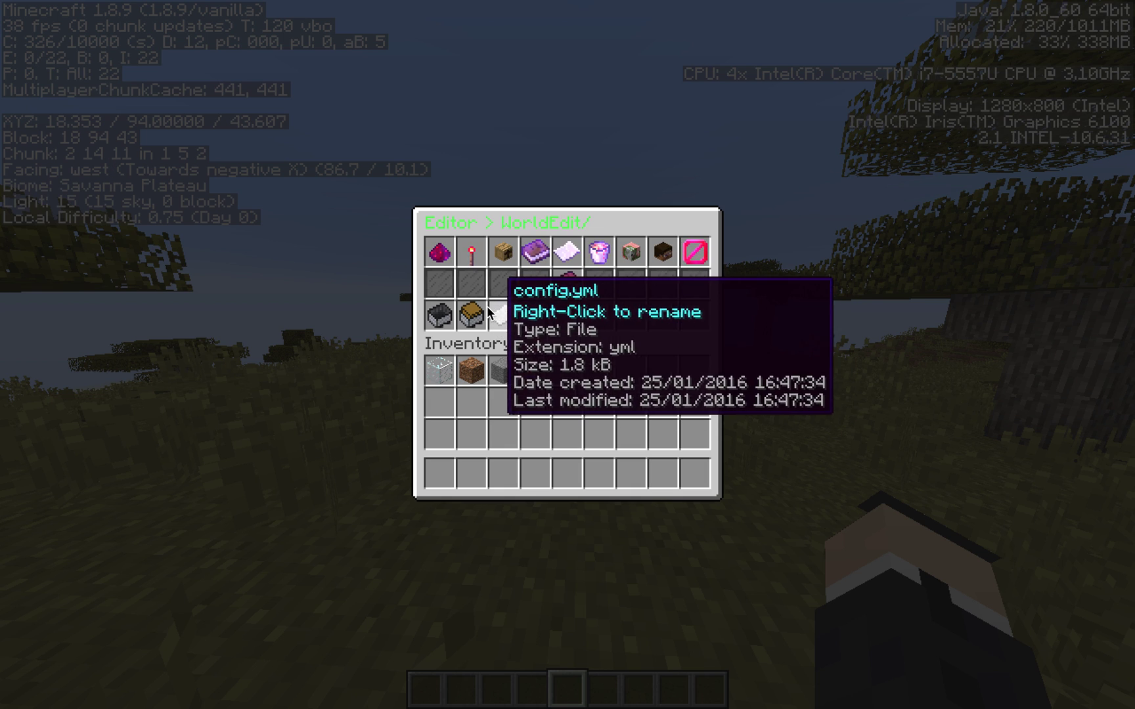
Inspect the pasted WorldGuard copy and its worlds folder, then return to WorldEdit.
left_click(479, 311)
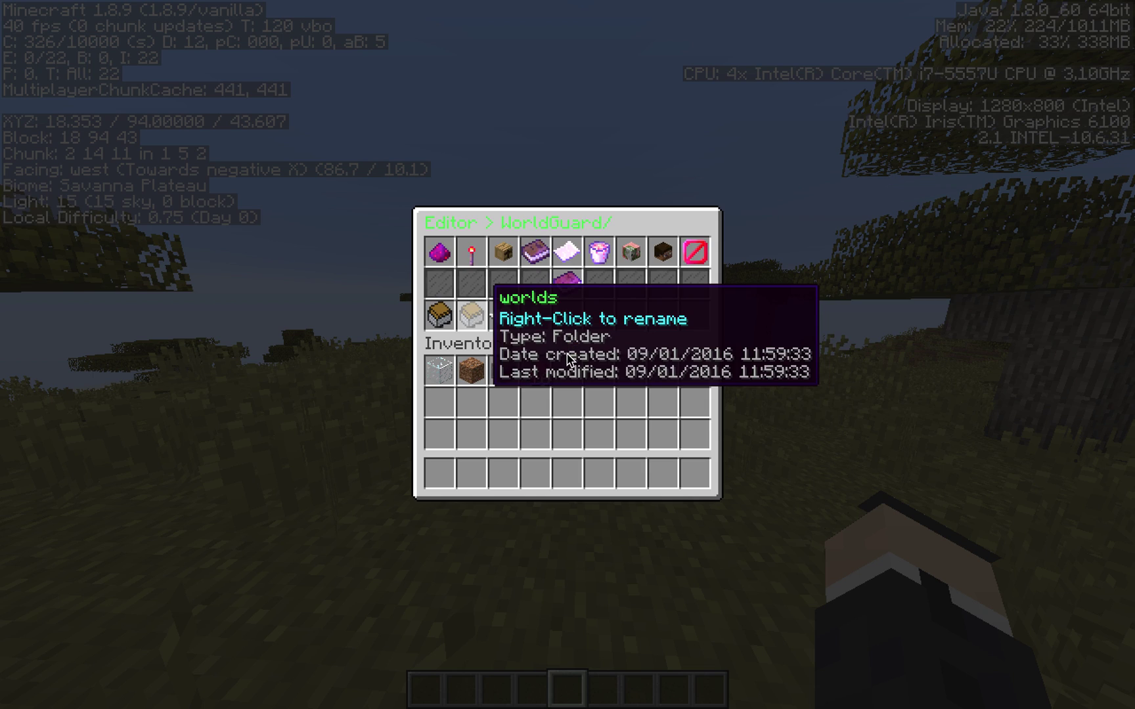
left_click(454, 317)
left_click(503, 251)
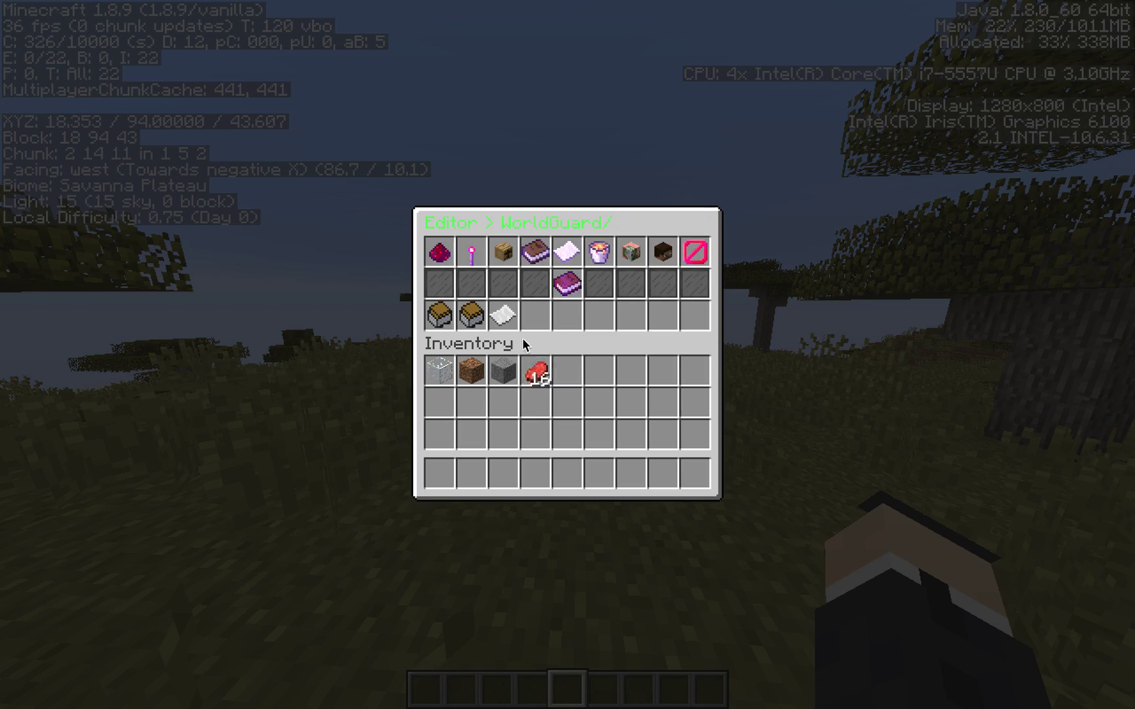
left_click(502, 251)
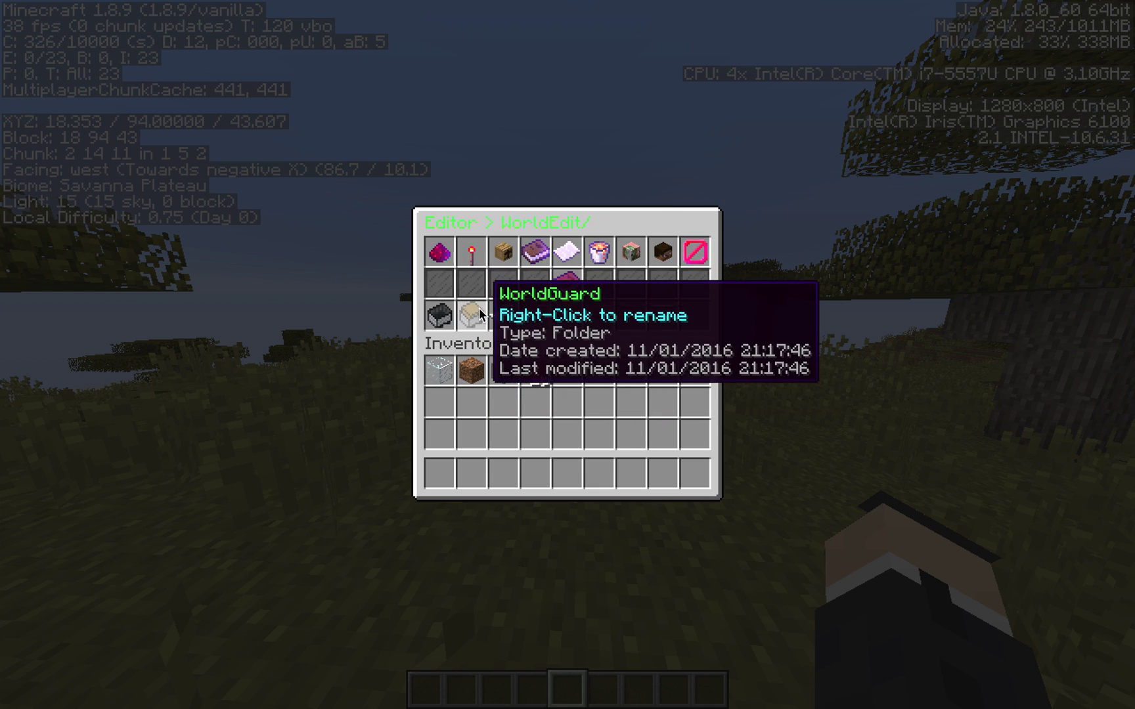
Delete the pasted WorldGuard copy from WorldEdit, then stop editing to reach Preferences.
left_click(597, 244)
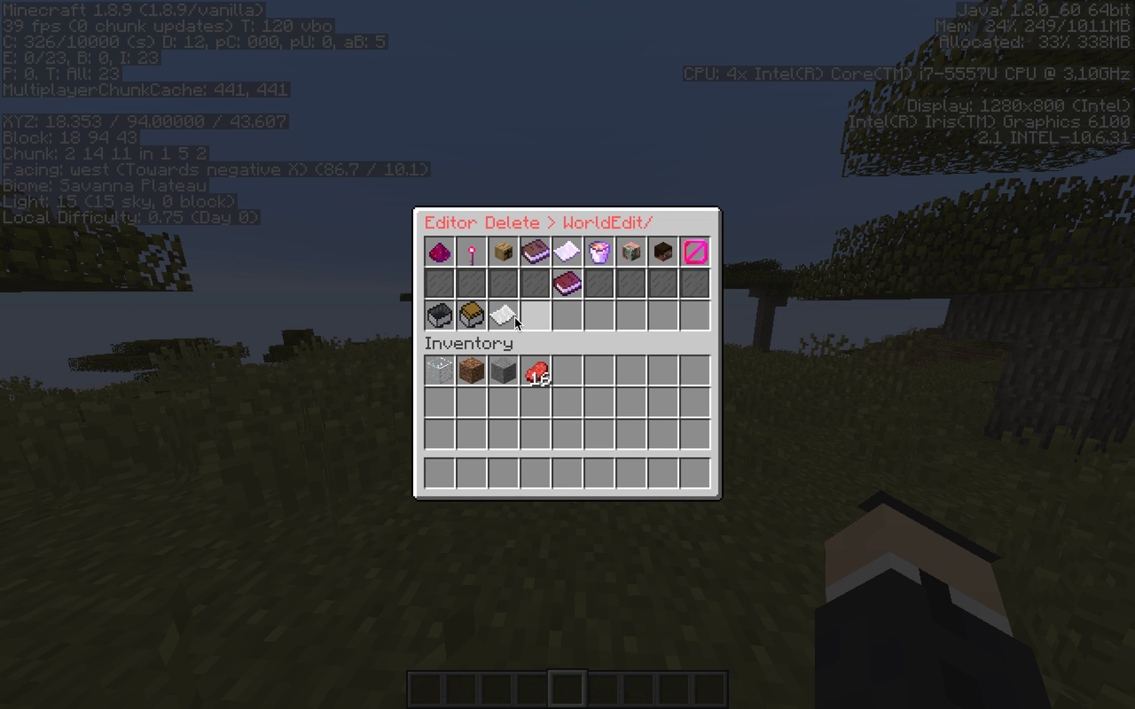
left_click(471, 317)
left_click(500, 269)
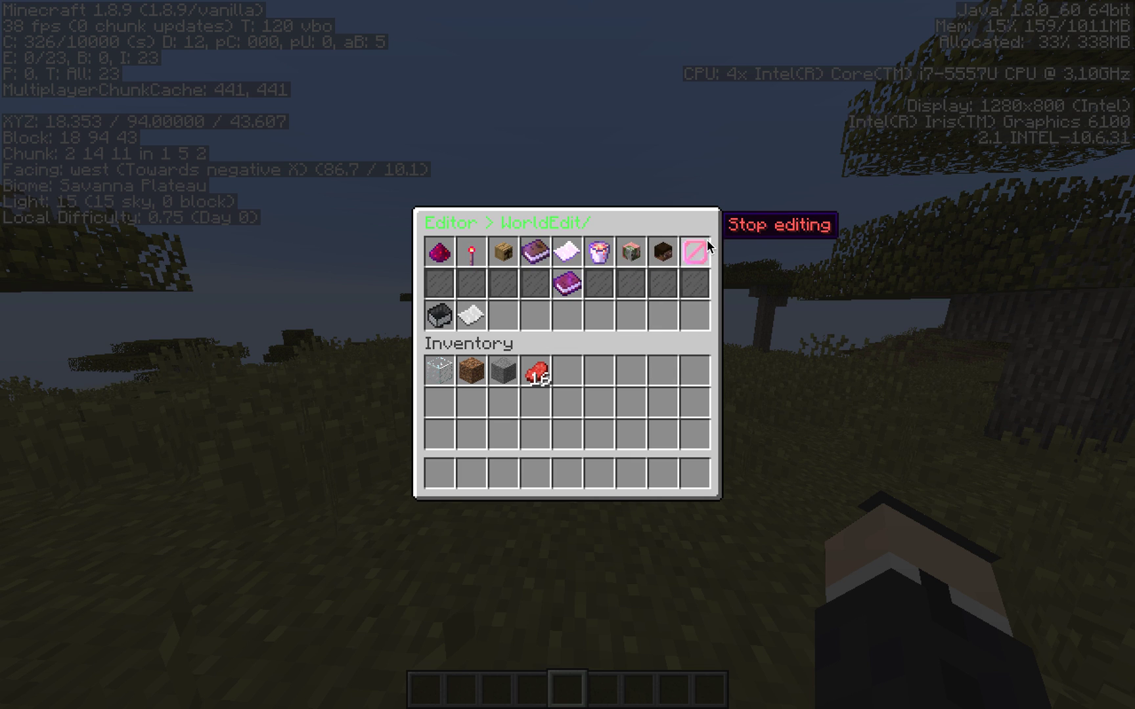
left_click(707, 244)
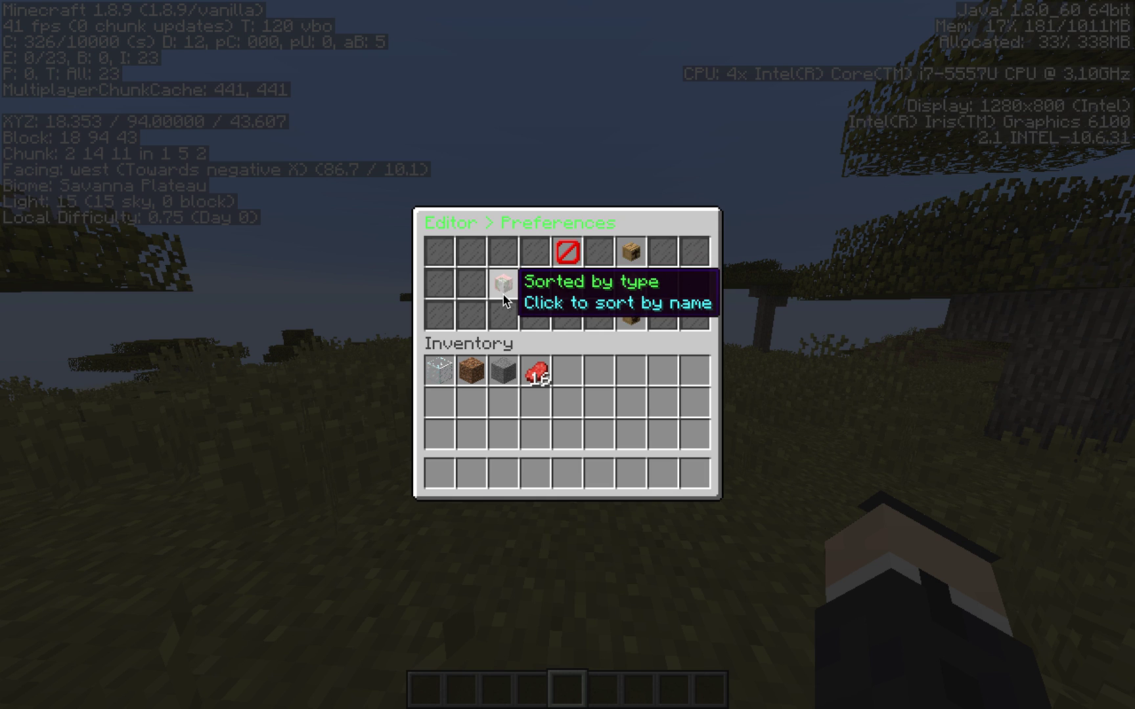
Sort files by name and toggle the hidden-files setting, ending with hidden files not shown.
left_click(506, 293)
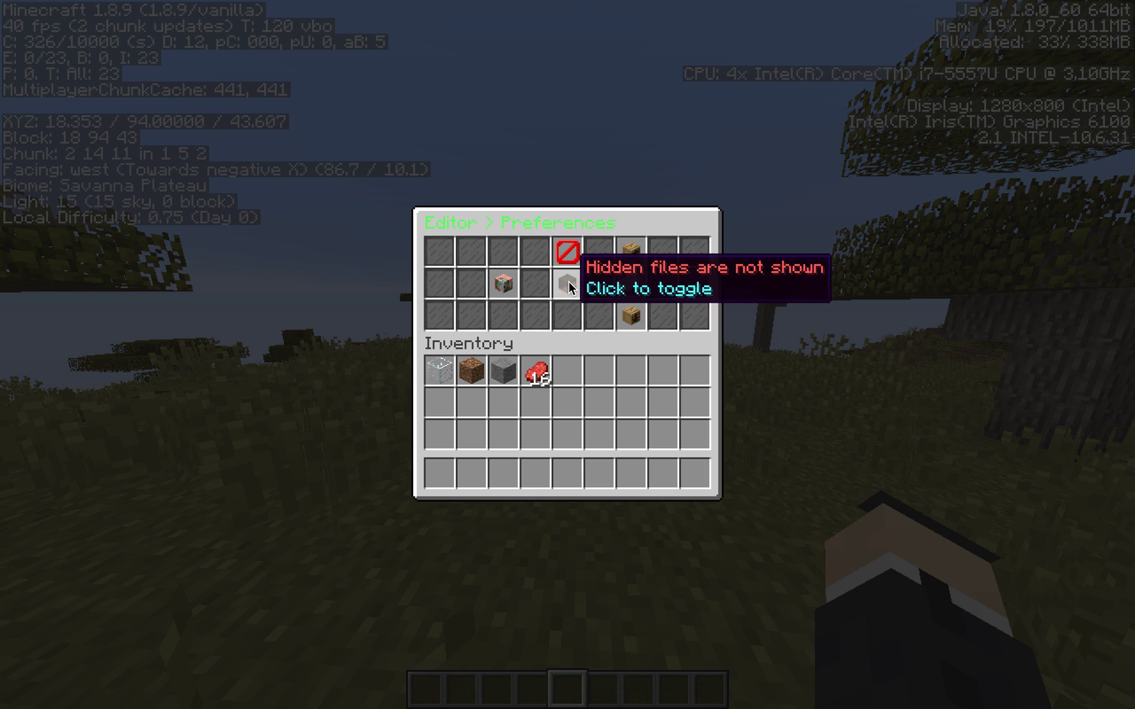
left_click(562, 289)
left_click(566, 292)
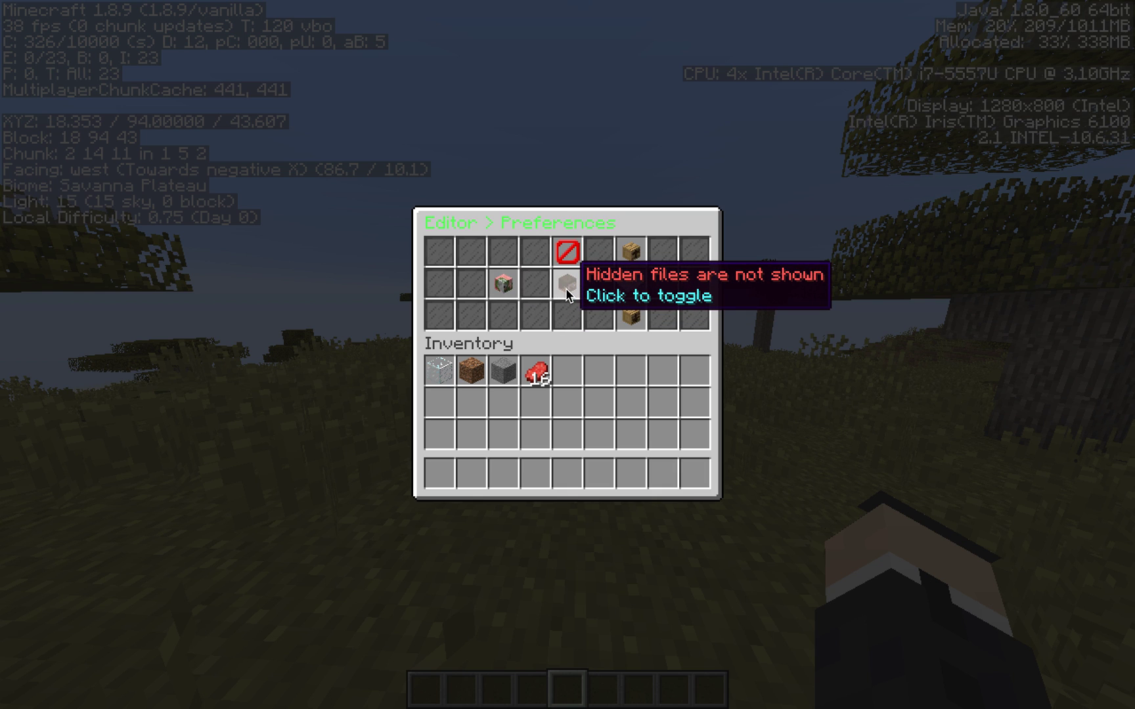
left_click(565, 287)
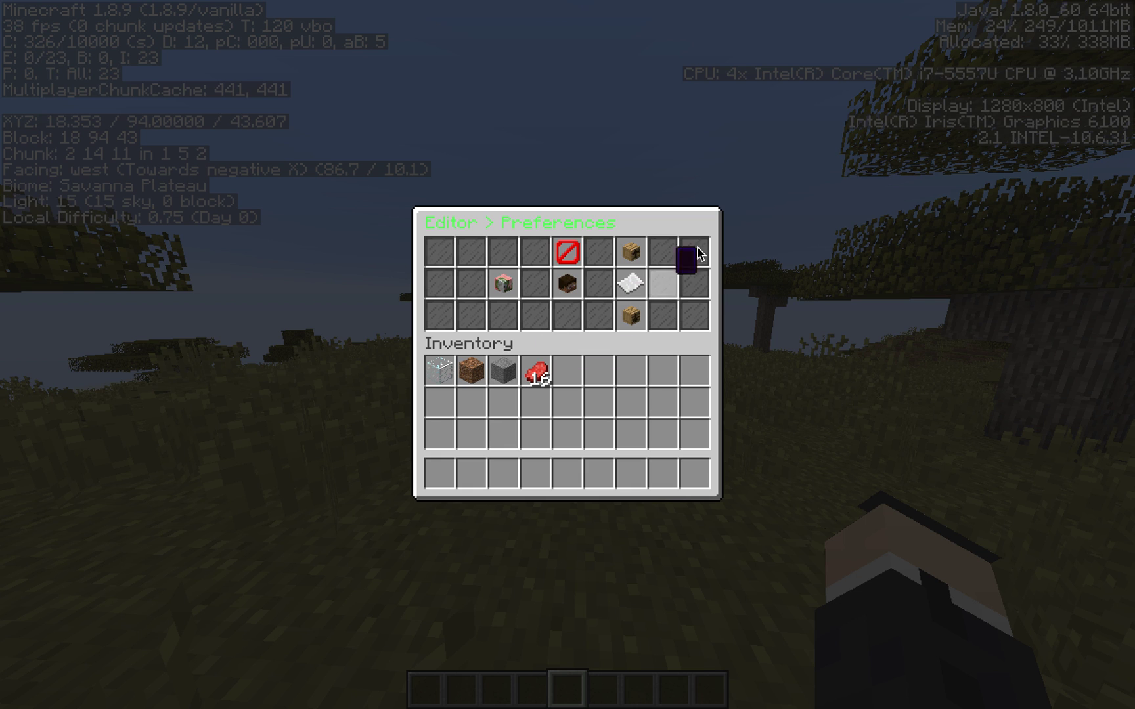
Raise lines printed by ones and tens, then bring it back down to 50.
left_click(635, 251)
left_click(634, 252)
left_click(635, 252)
left_click(634, 252)
left_click(634, 251)
left_click(634, 251)
left_click(634, 252)
left_click(634, 251)
left_click(635, 251)
left_click(634, 251)
left_click(634, 251)
left_click(634, 252)
left_click(634, 252)
left_click(634, 252)
right_click(634, 252)
right_click(634, 251)
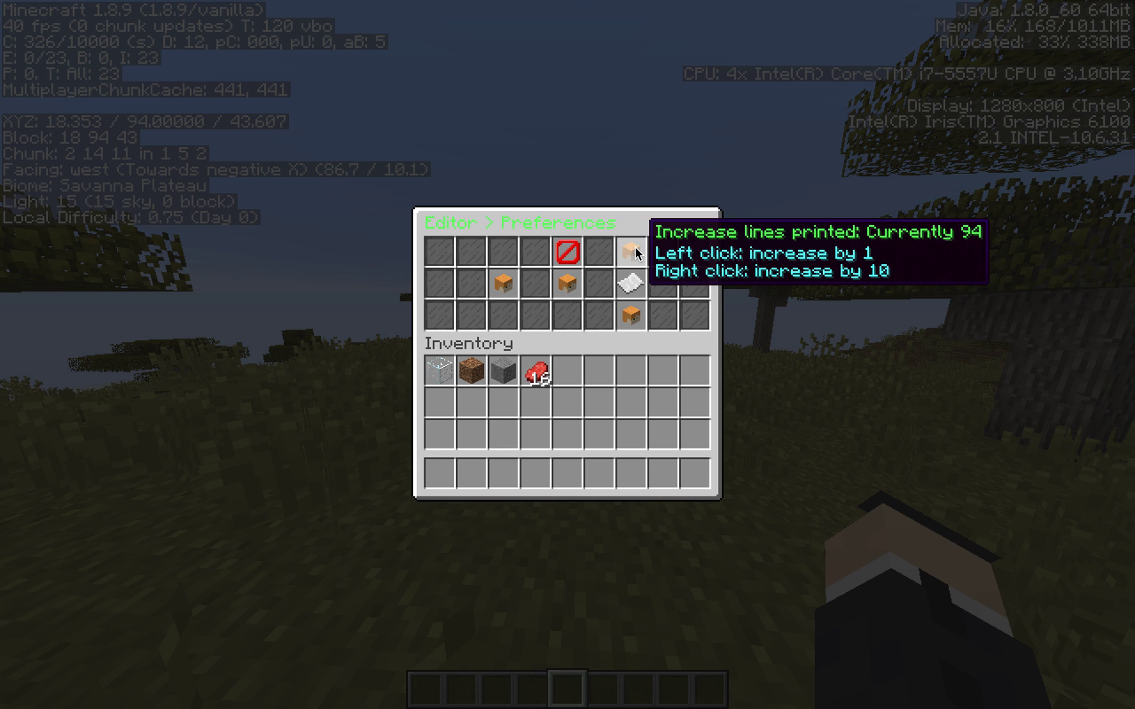
left_click(633, 314)
right_click(632, 314)
right_click(632, 314)
right_click(632, 314)
left_click(632, 314)
left_click(633, 315)
left_click(632, 314)
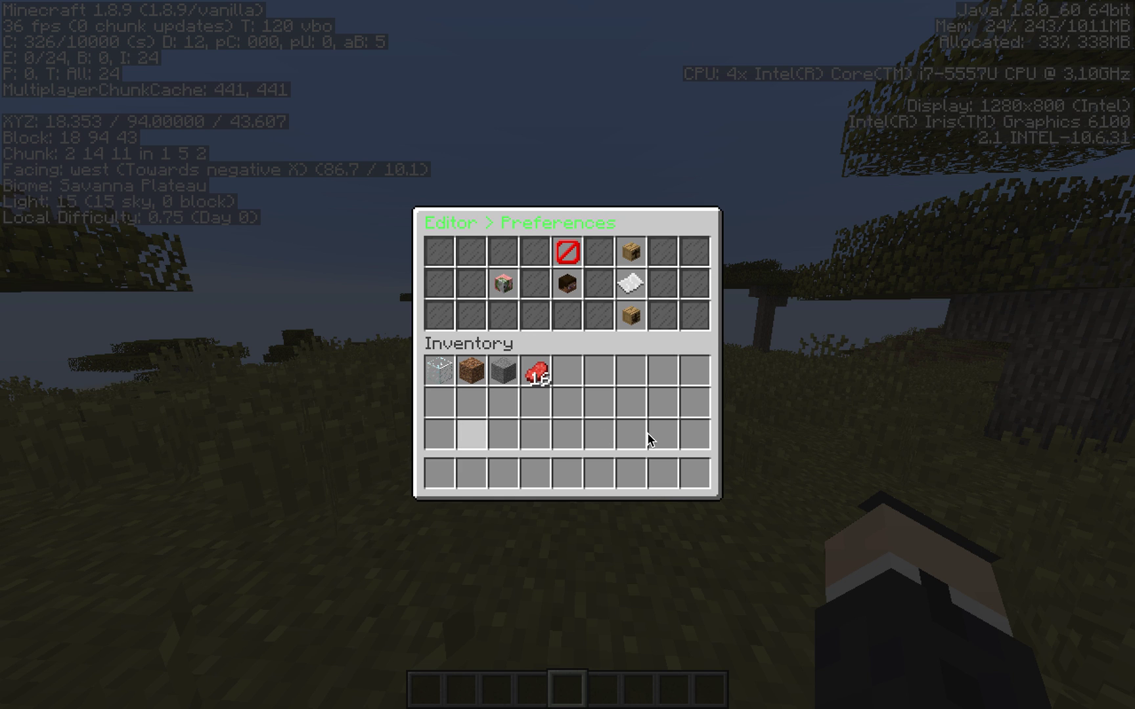
Adjust lines printed again, leaving it at 50, and return to the editor's main menu.
left_click(665, 288)
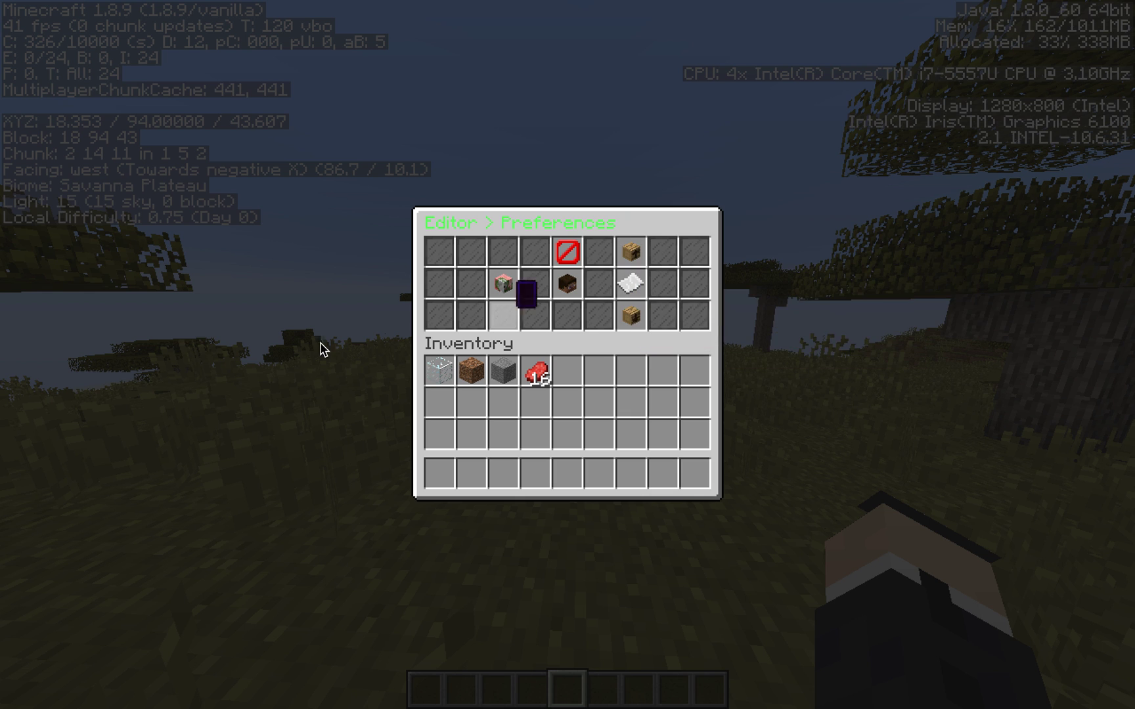
triple_click(626, 315)
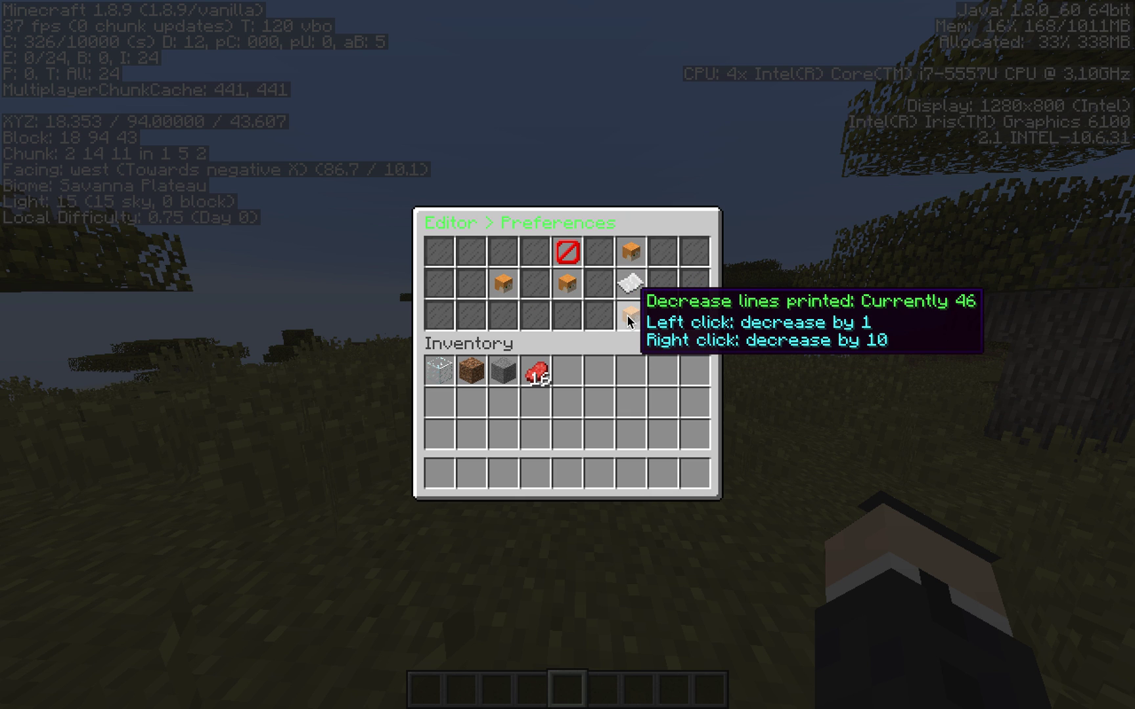
right_click(627, 258)
right_click(627, 258)
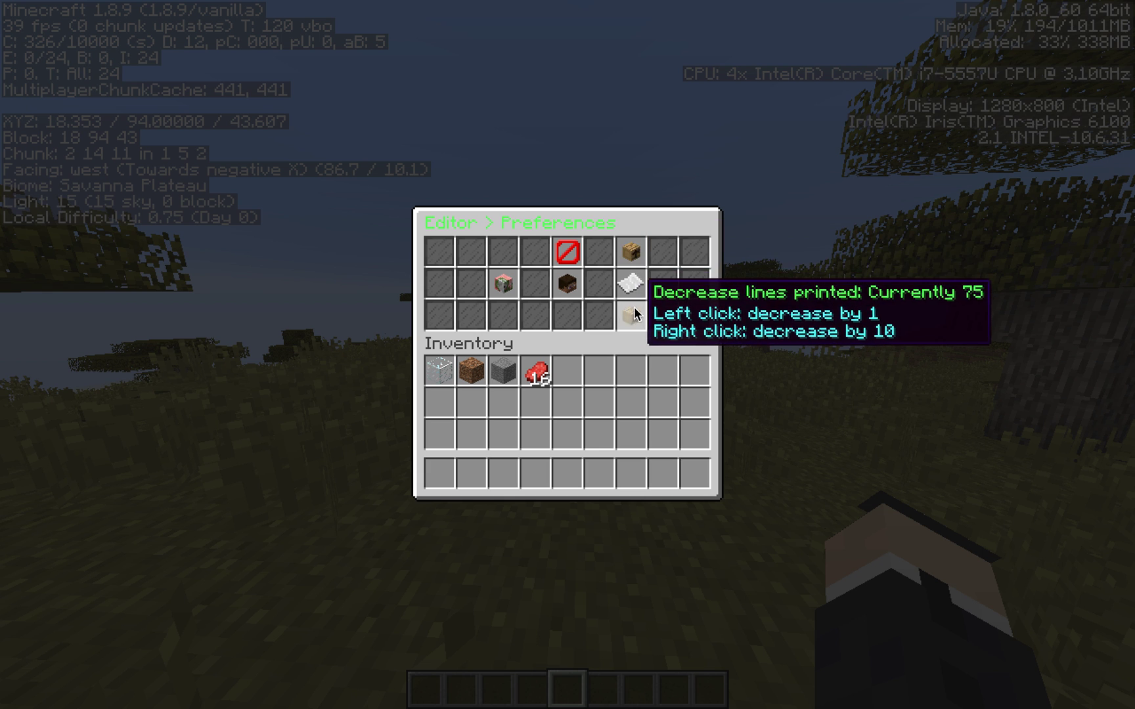
left_click(629, 302)
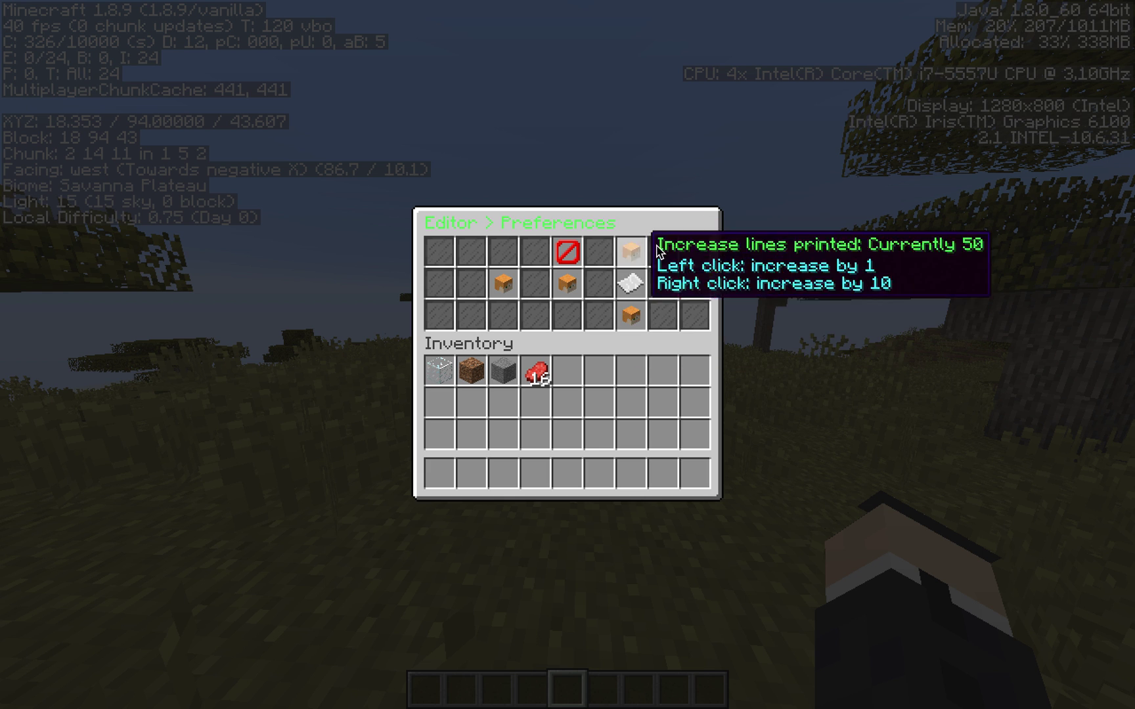
left_click(569, 252)
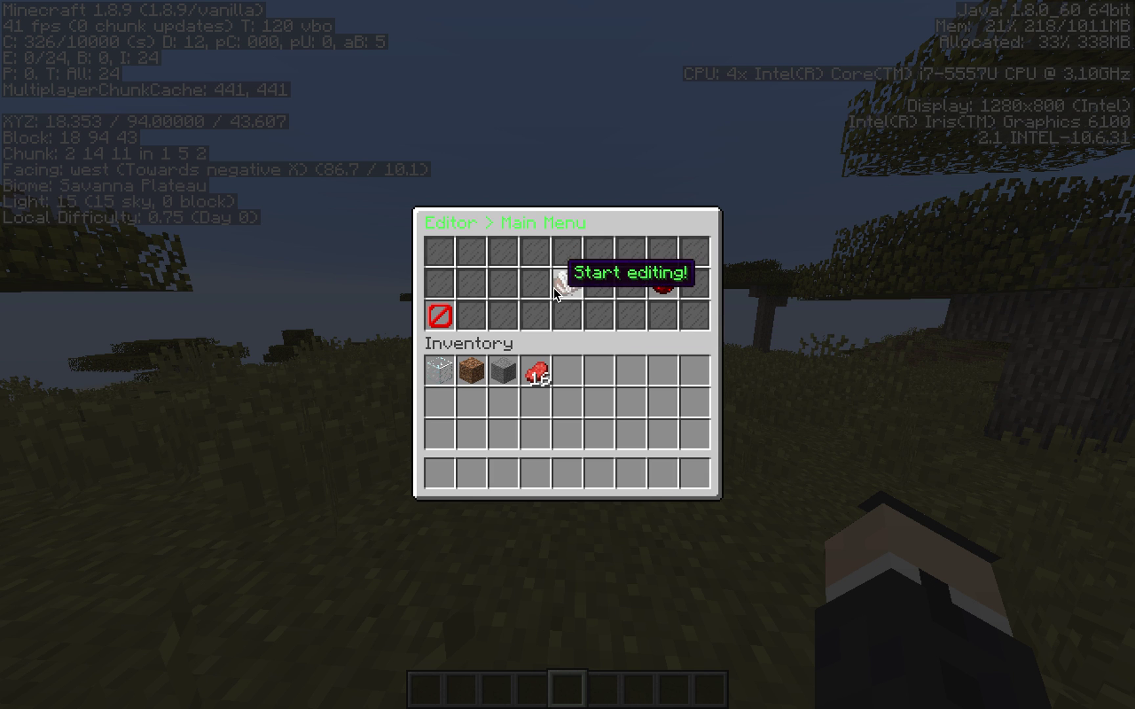
Close the editor and walk around the savanna.
key("Escape")
key("w")
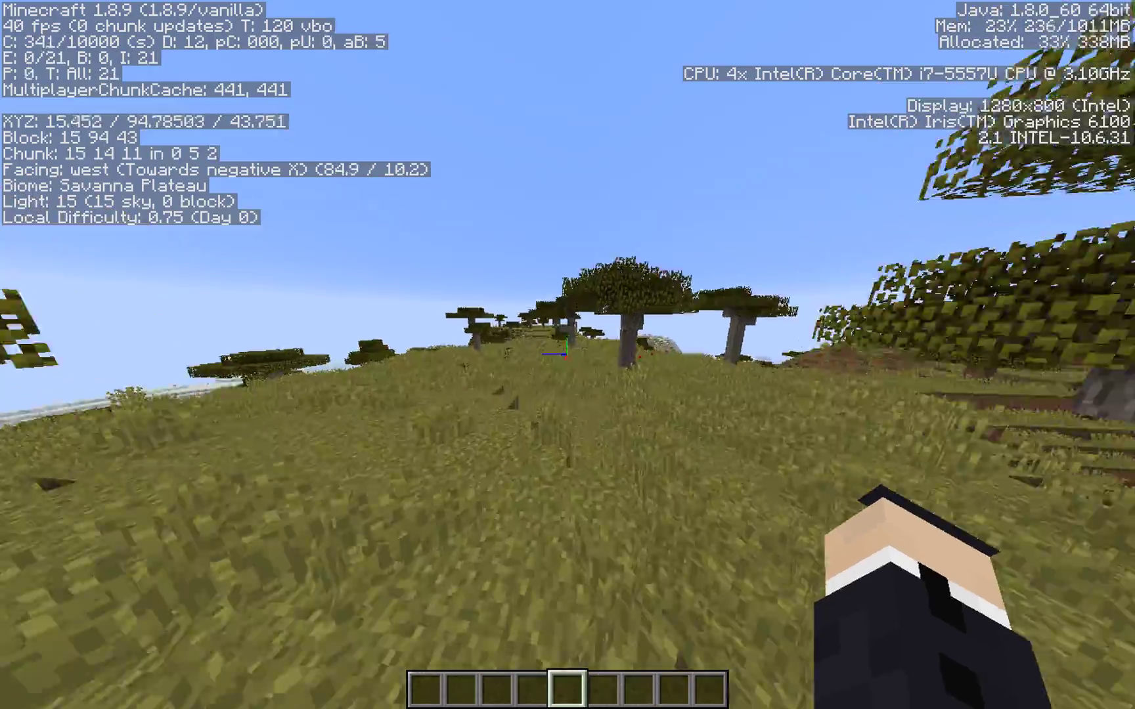
key("w")
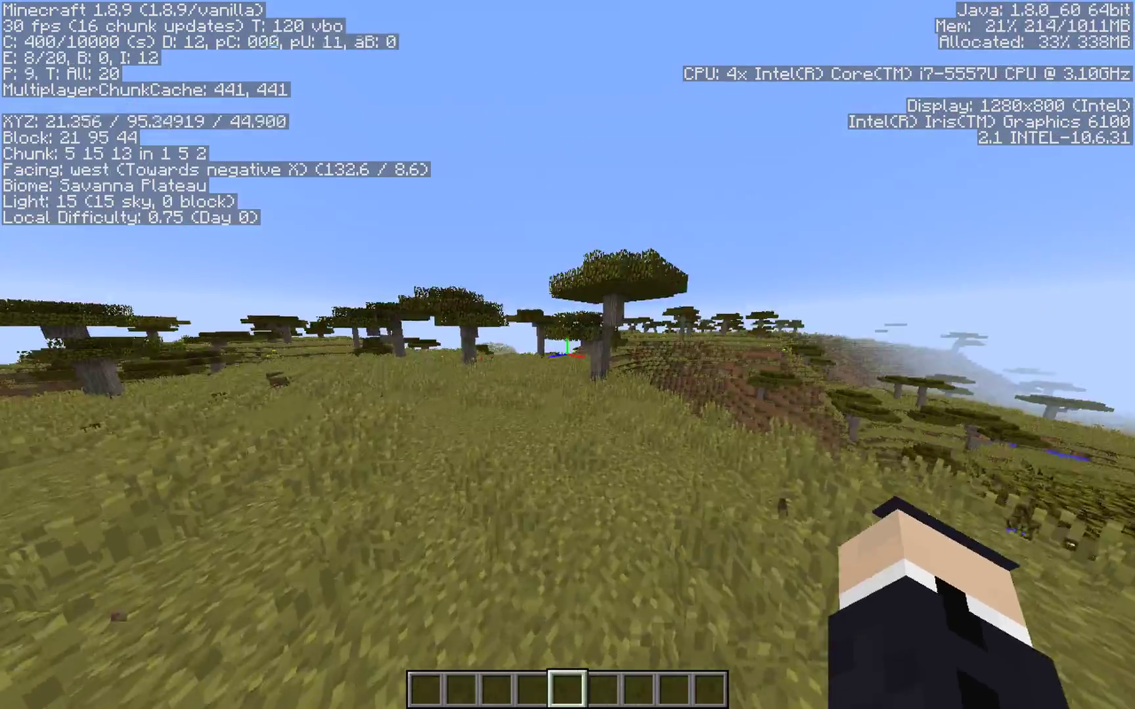
key("w")
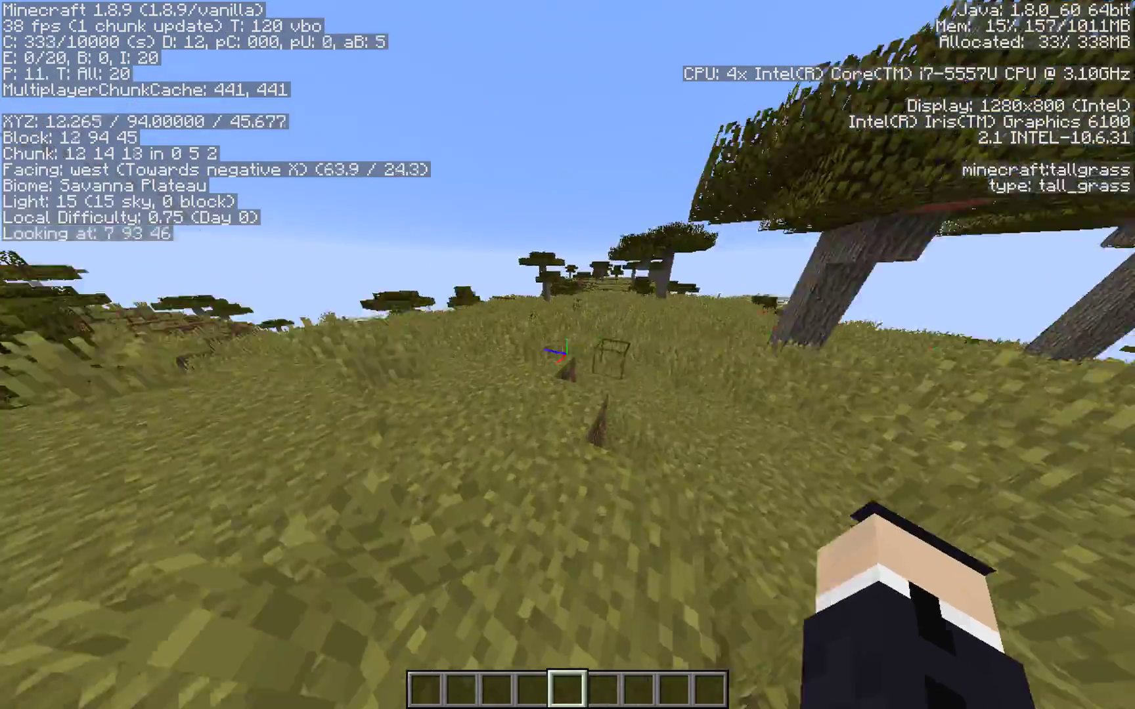
key("w")
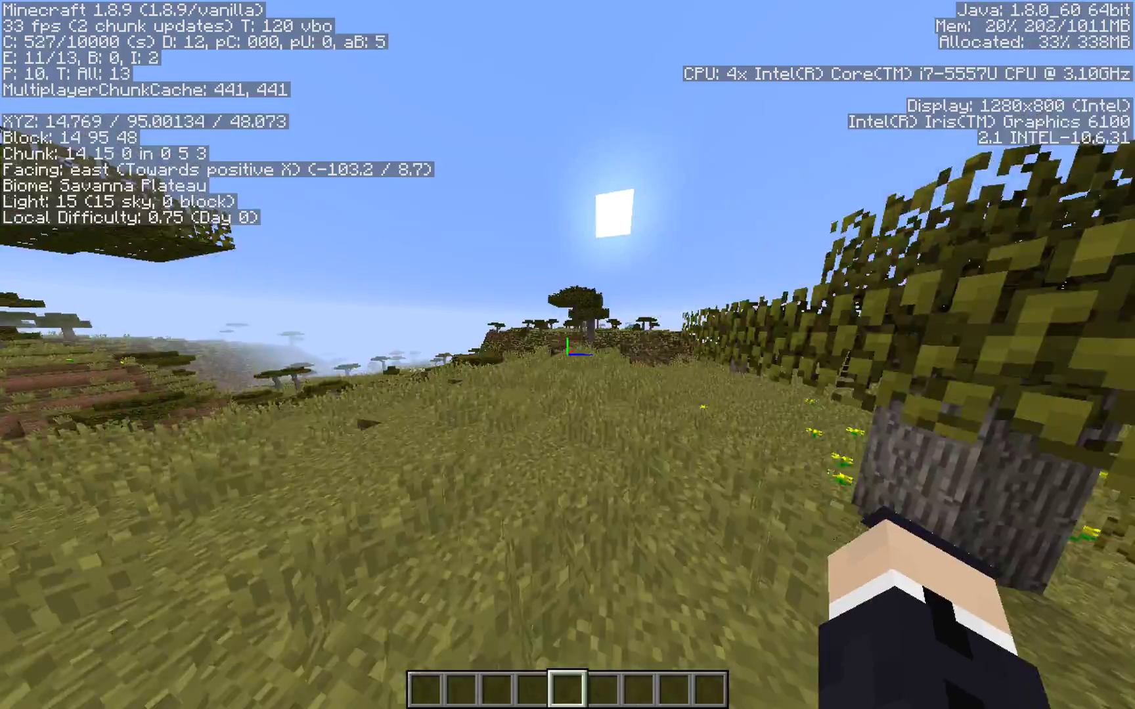
key("w")
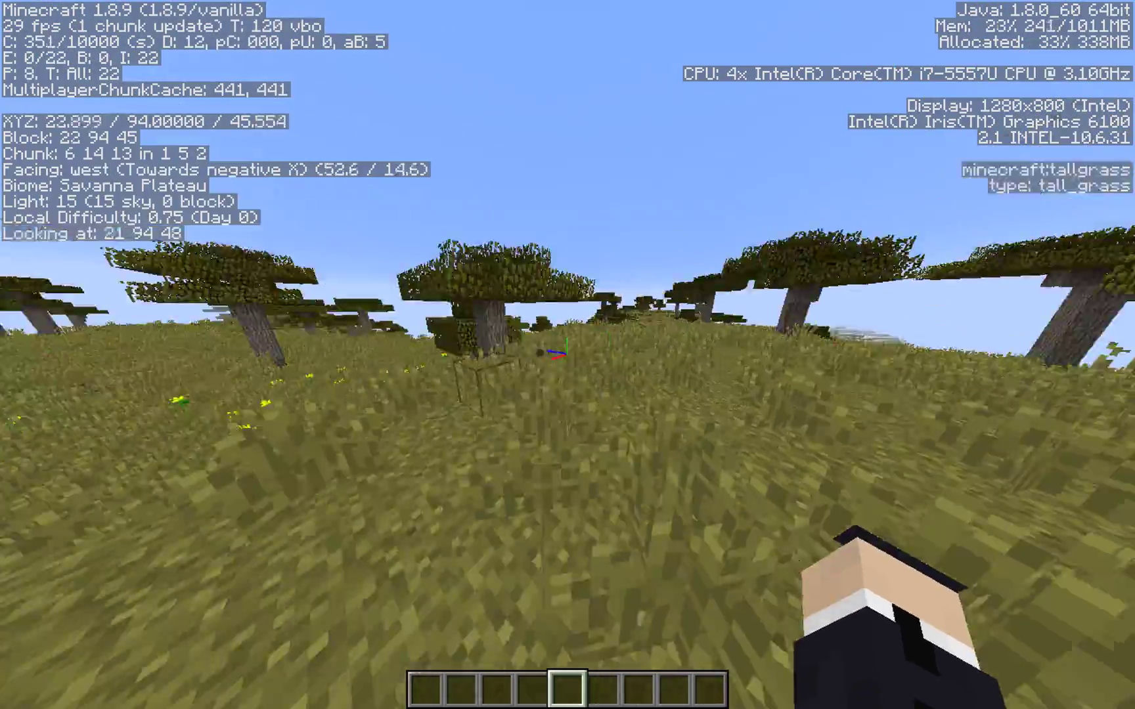
key("w")
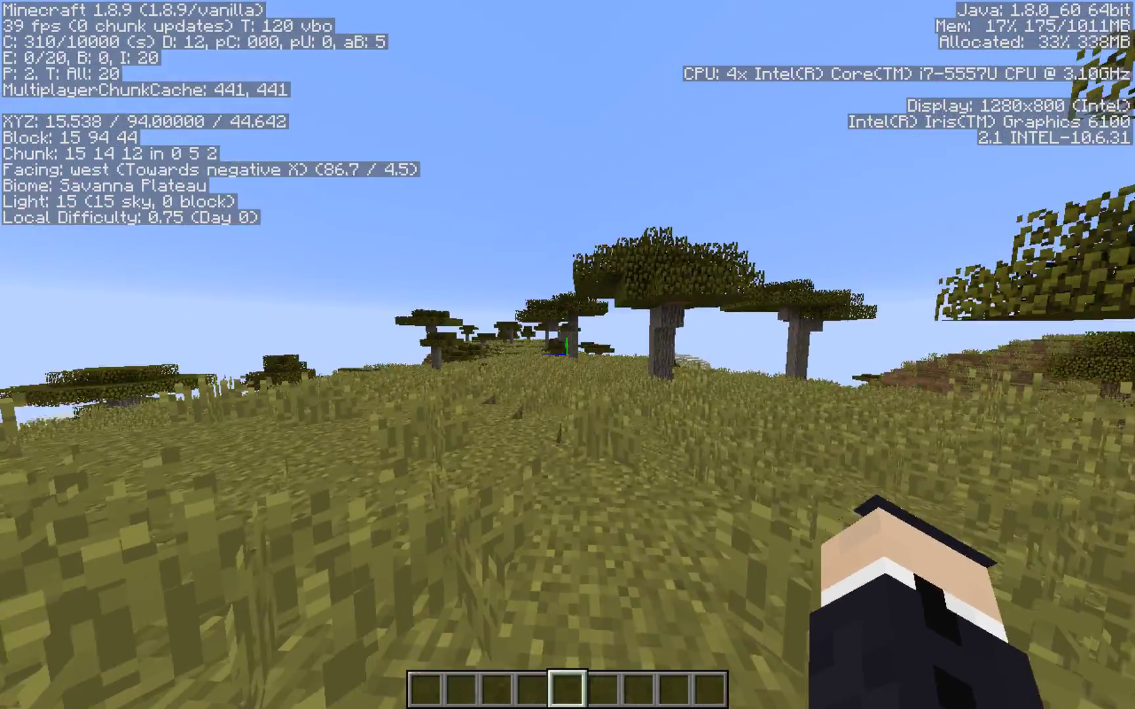
Open chat and recall the earlier /editor command from history.
key("Escape")
key("Escape")
key("t")
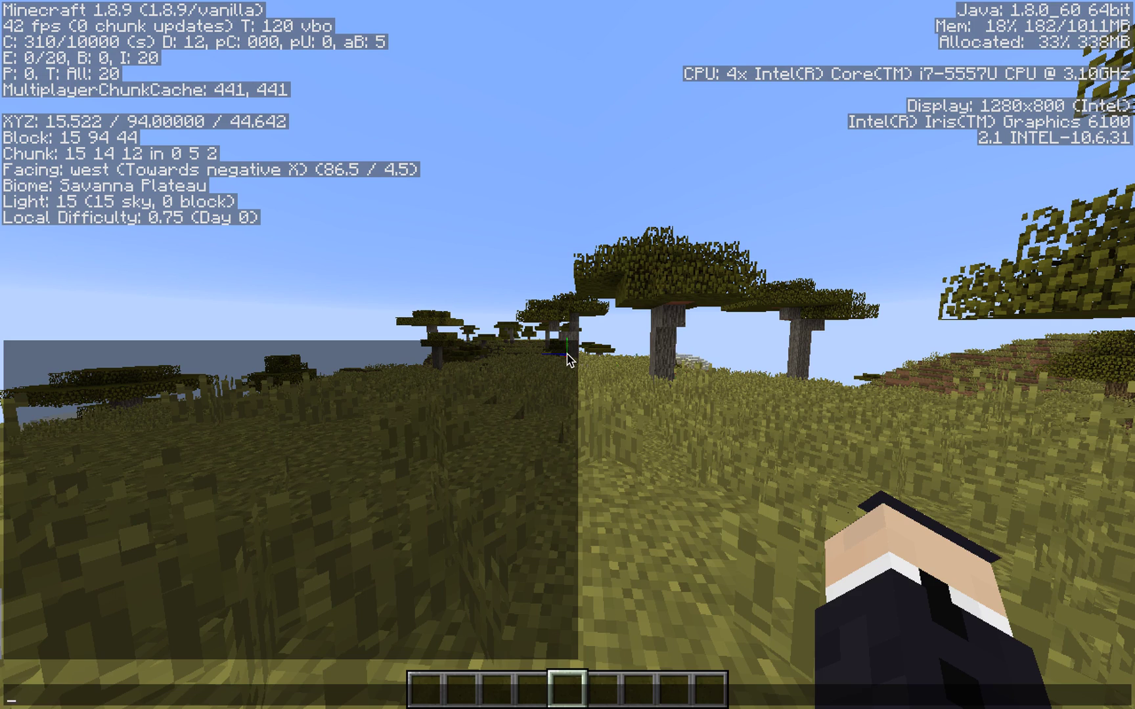
key("Up")
key("Down")
key("Up")
key("Up")
key("Up")
key("Up")
Run /editor and move the purple item within the Editor menu.
key("Return")
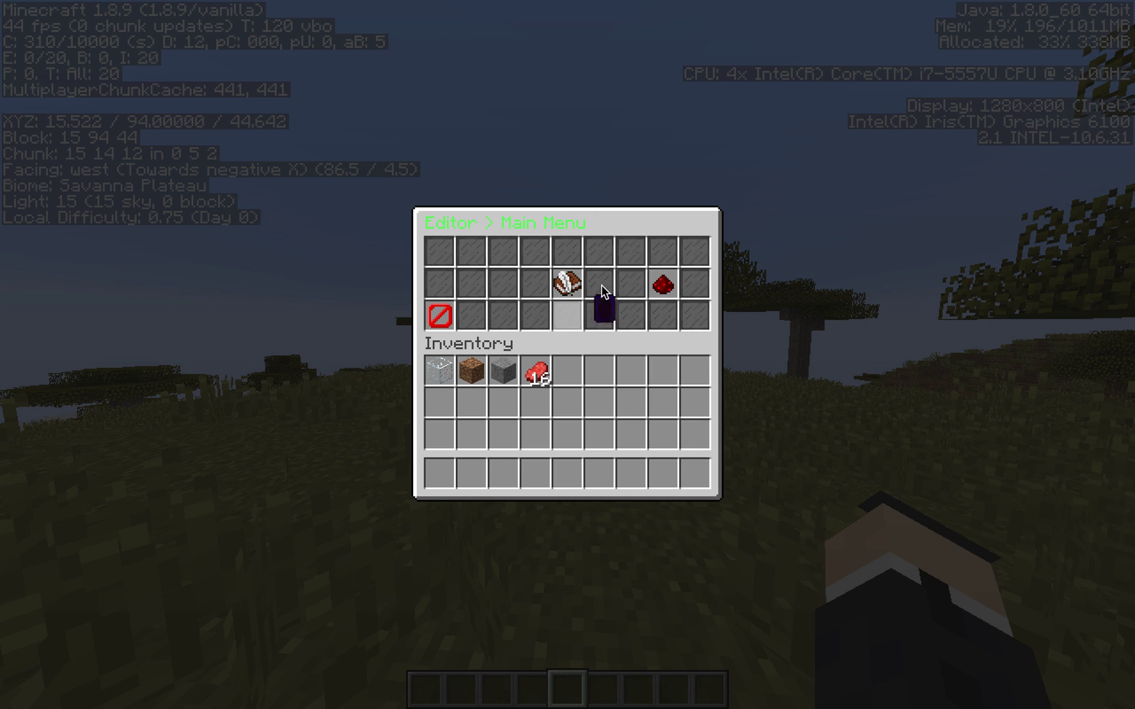
left_click(565, 284)
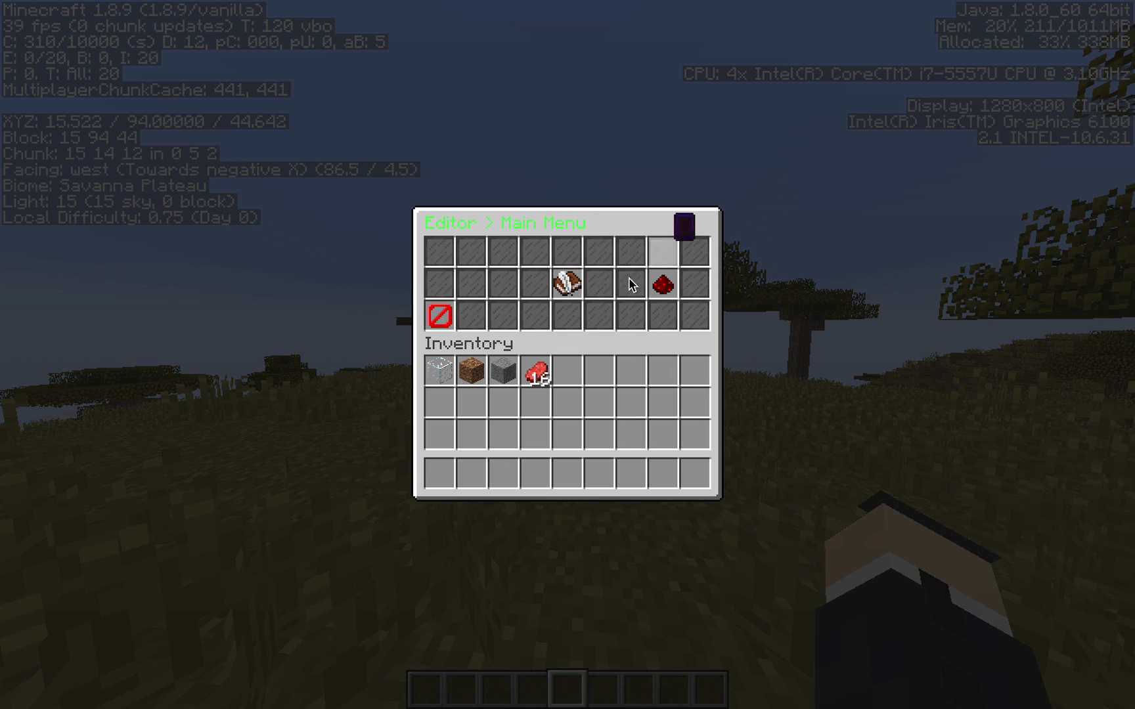
left_click(471, 314)
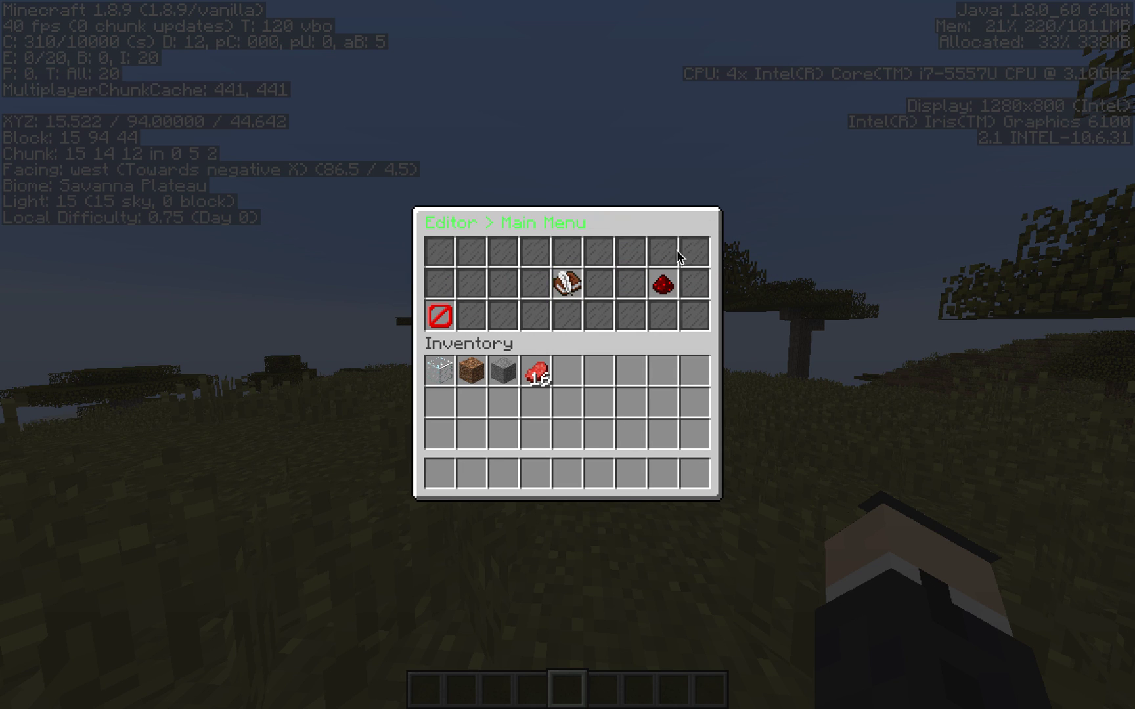
Close the Editor menu, walk west across the savanna, and switch to the desktop.
key("Escape")
key("w")
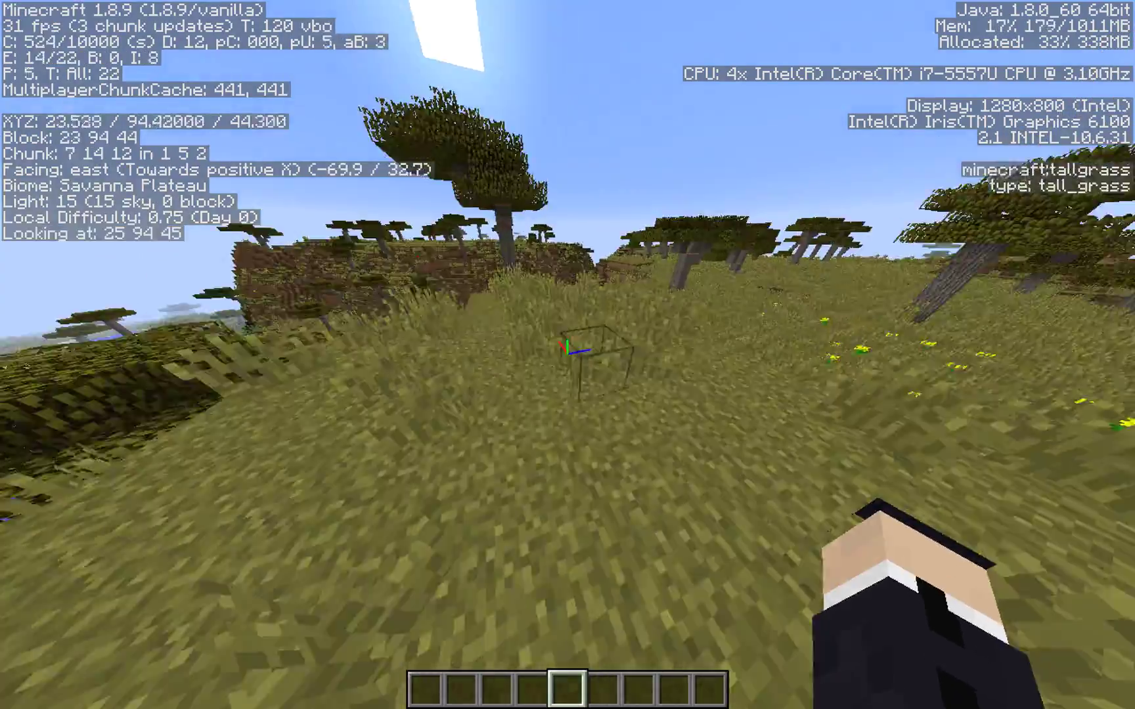
key("w")
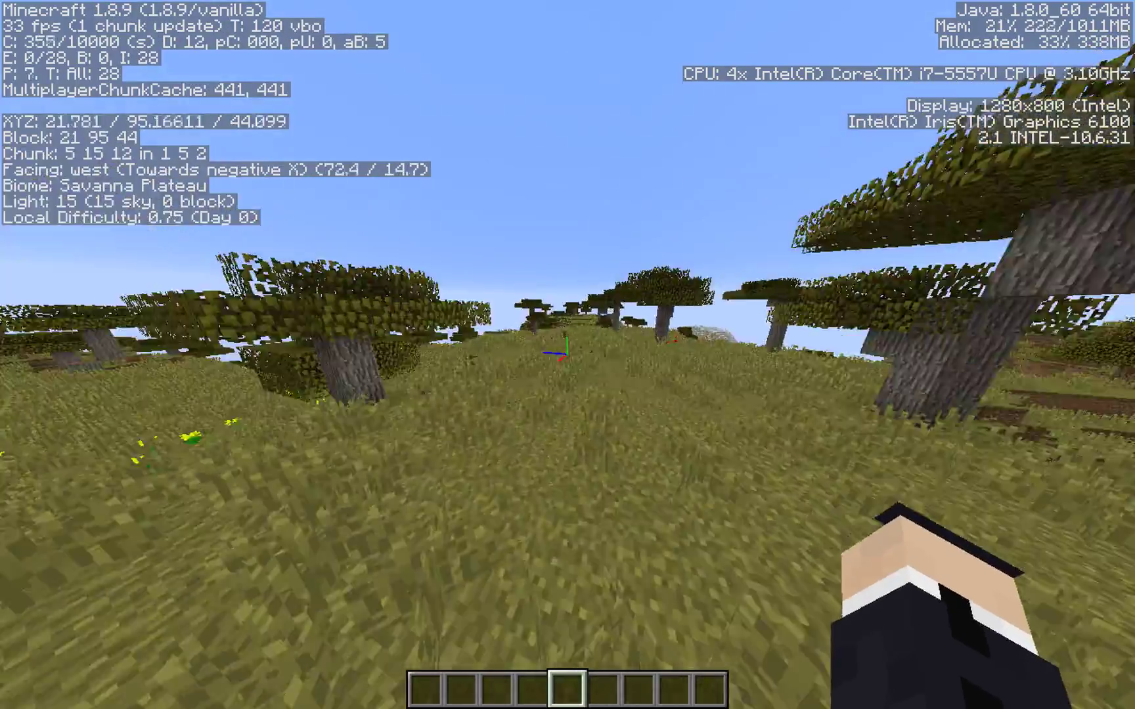
key("w")
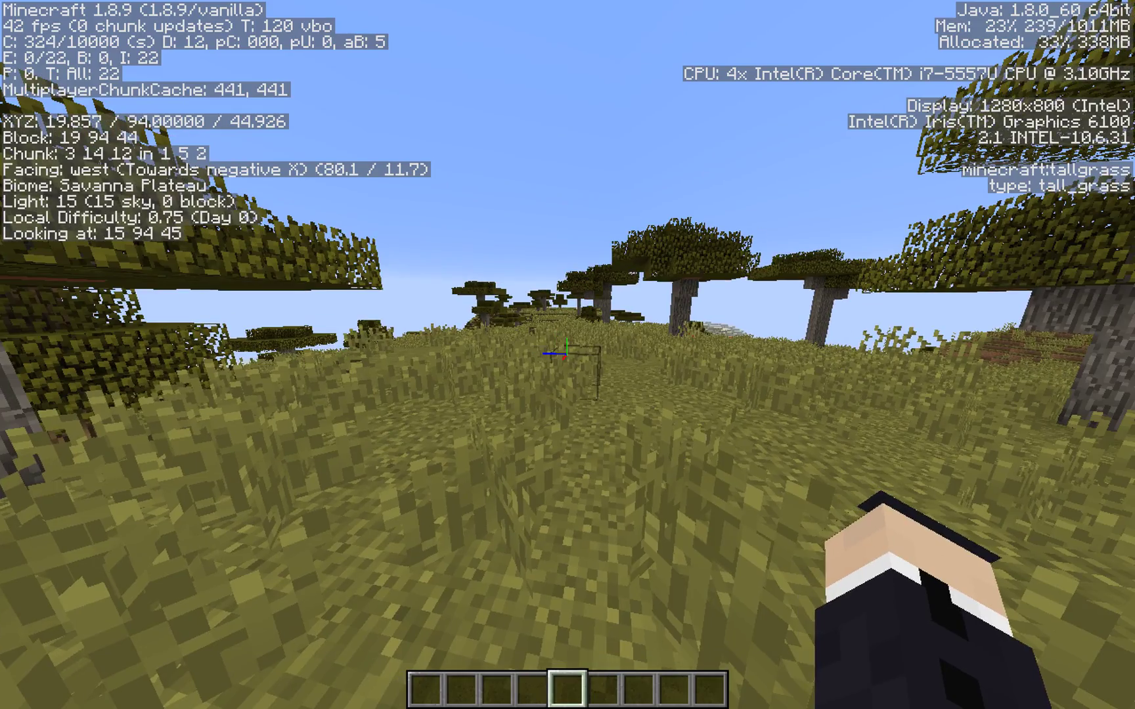
key("w")
key("t")
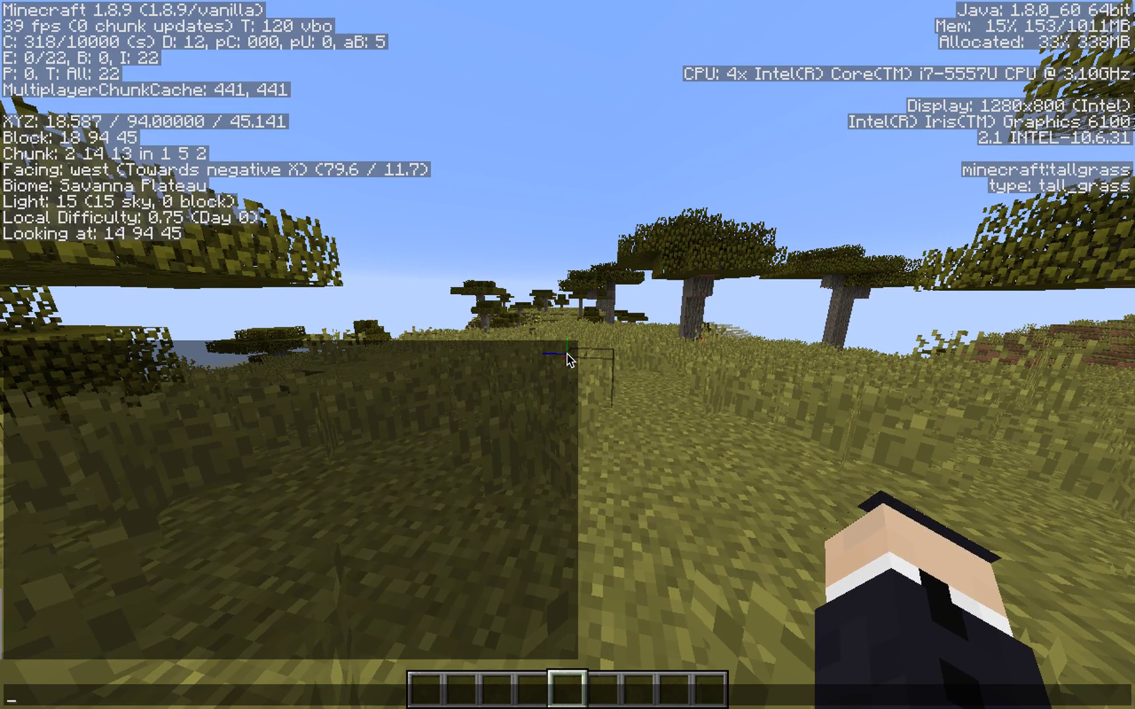
key("ctrl+Left")
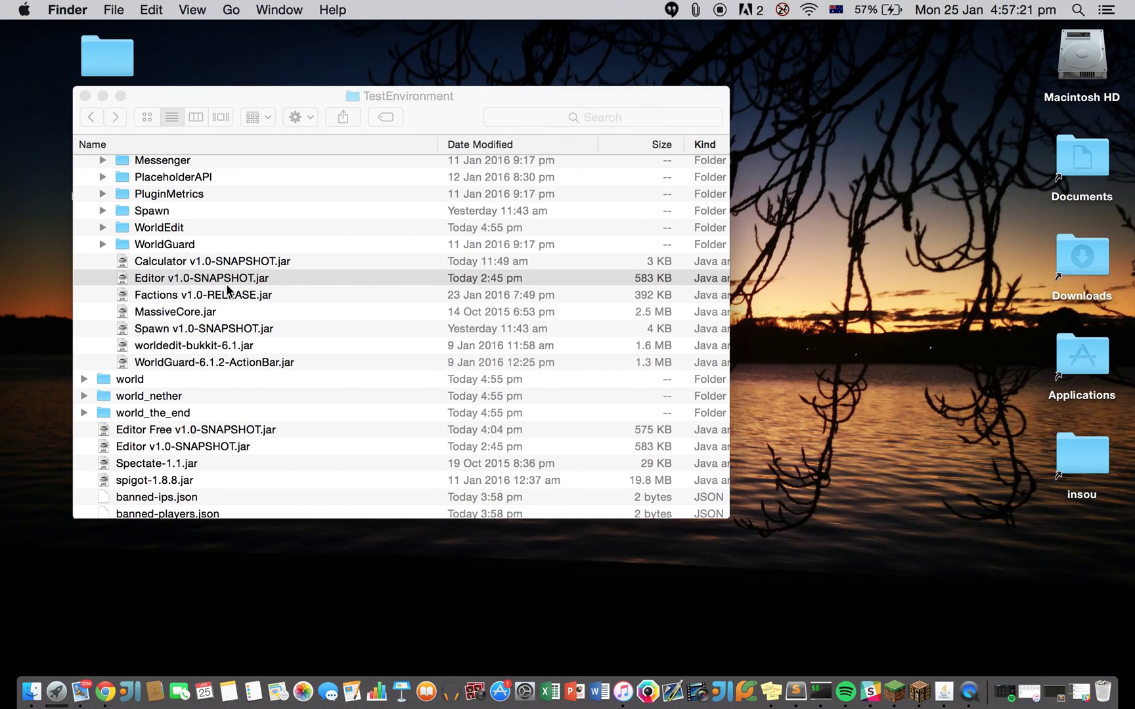
Copy Editor Free v1.0-SNAPSHOT.jar and paste it with the plugins folder selected.
left_click(226, 279)
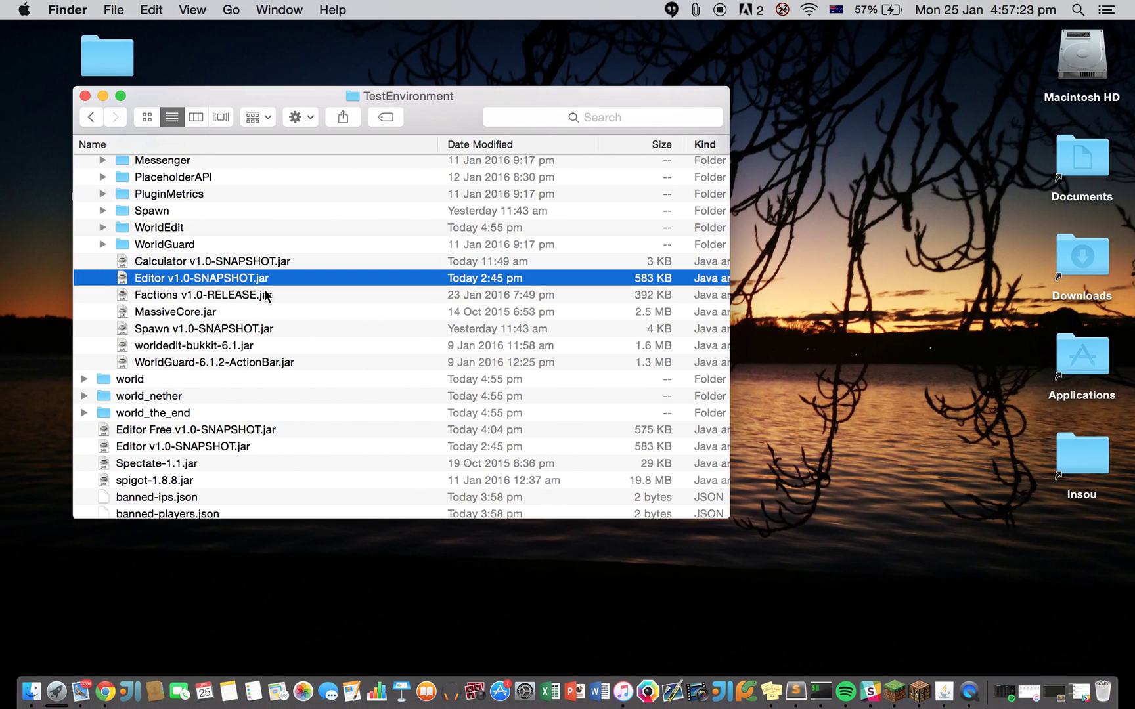
scroll(201, 286, "up", 5)
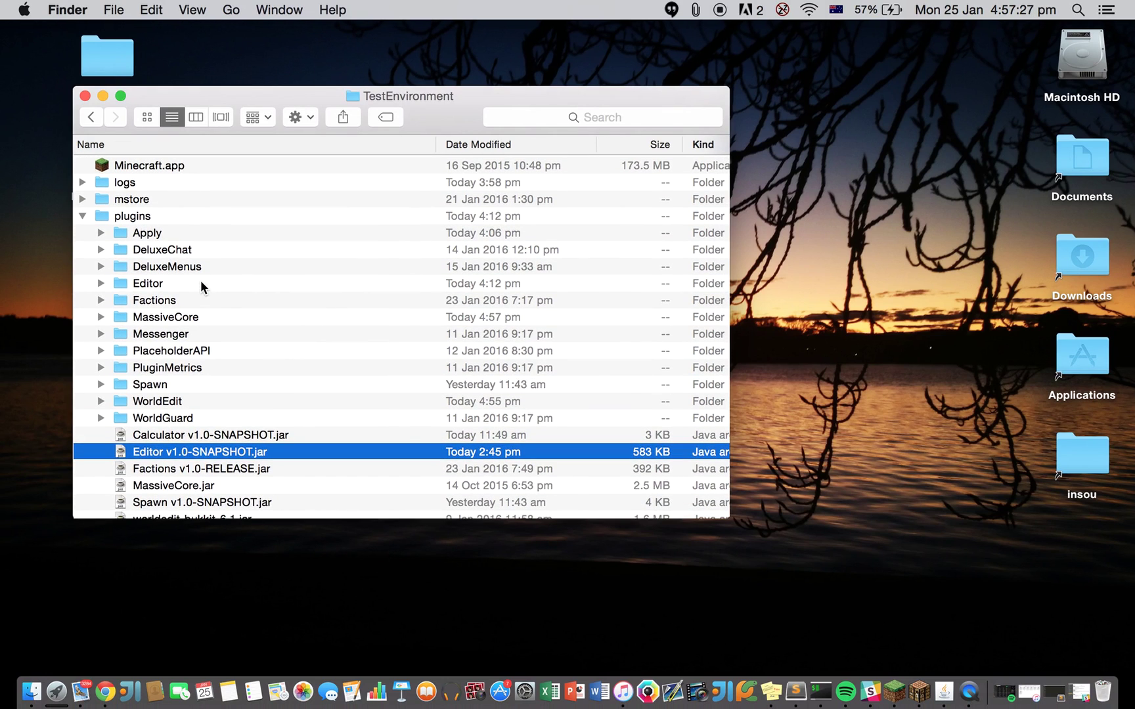
key("Down")
scroll(200, 287, "down", 8)
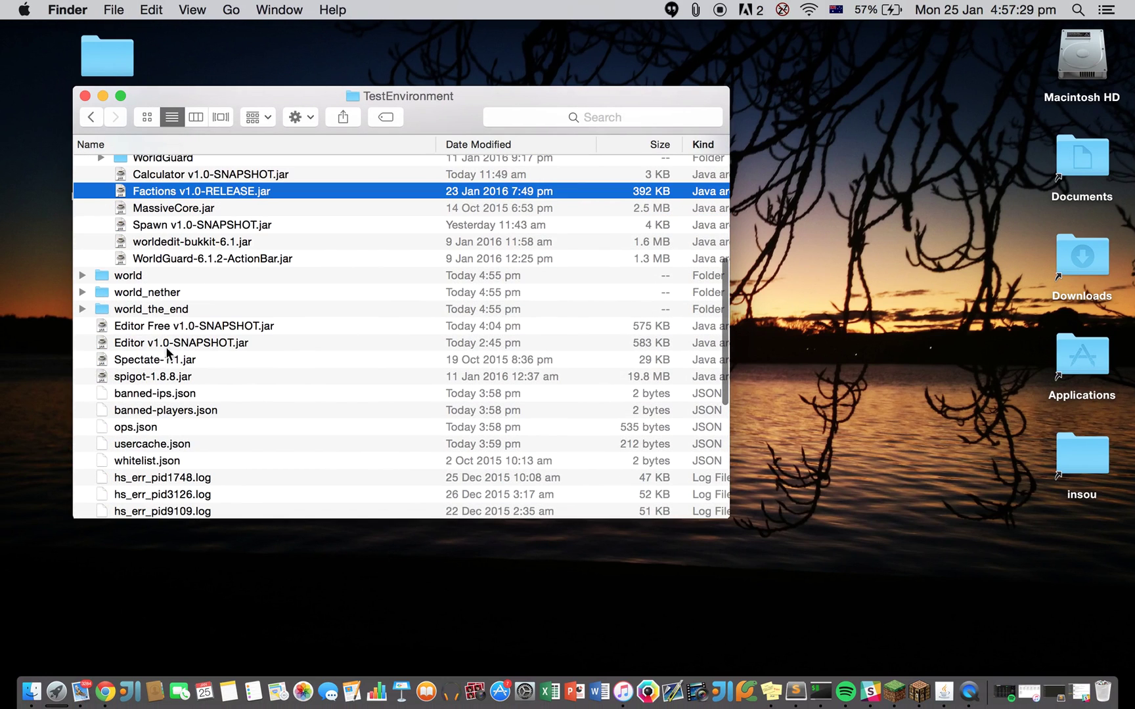
left_click(214, 330)
key("super+c")
scroll(221, 271, "up", 8)
left_click(142, 215)
key("super+v")
Paste another copy of the jar and drag Editor Free v1.0-SNAPSHOT copy 2.jar into plugins.
scroll(235, 297, "down", 3)
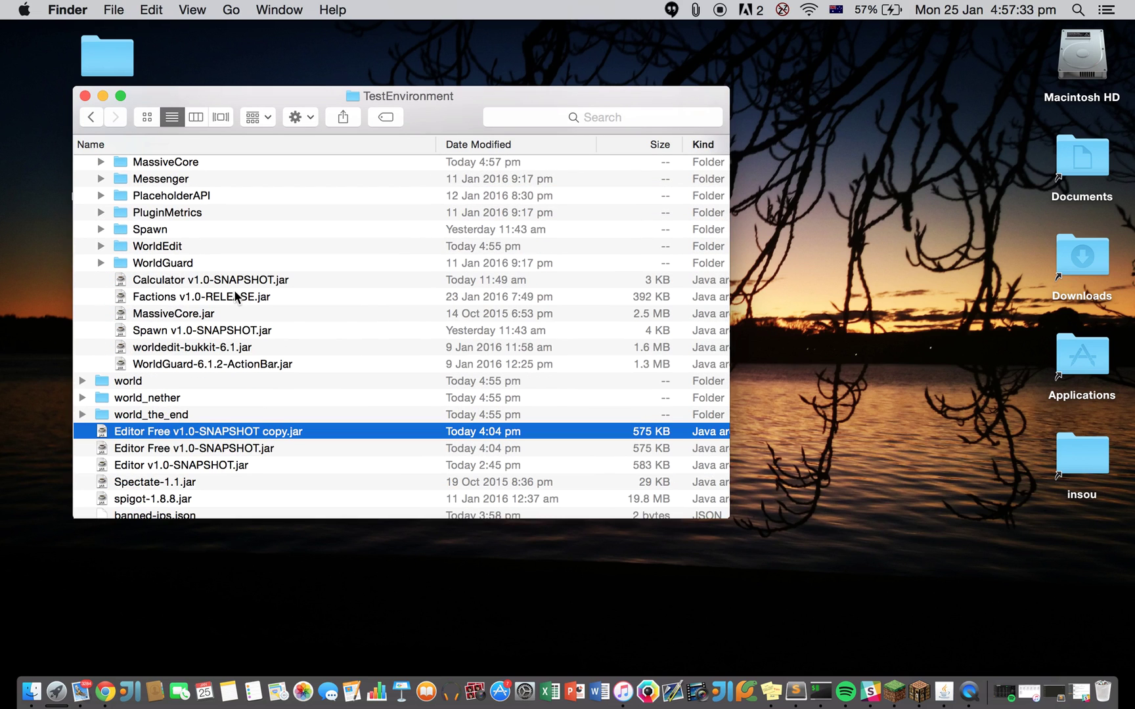
scroll(235, 297, "down", 3)
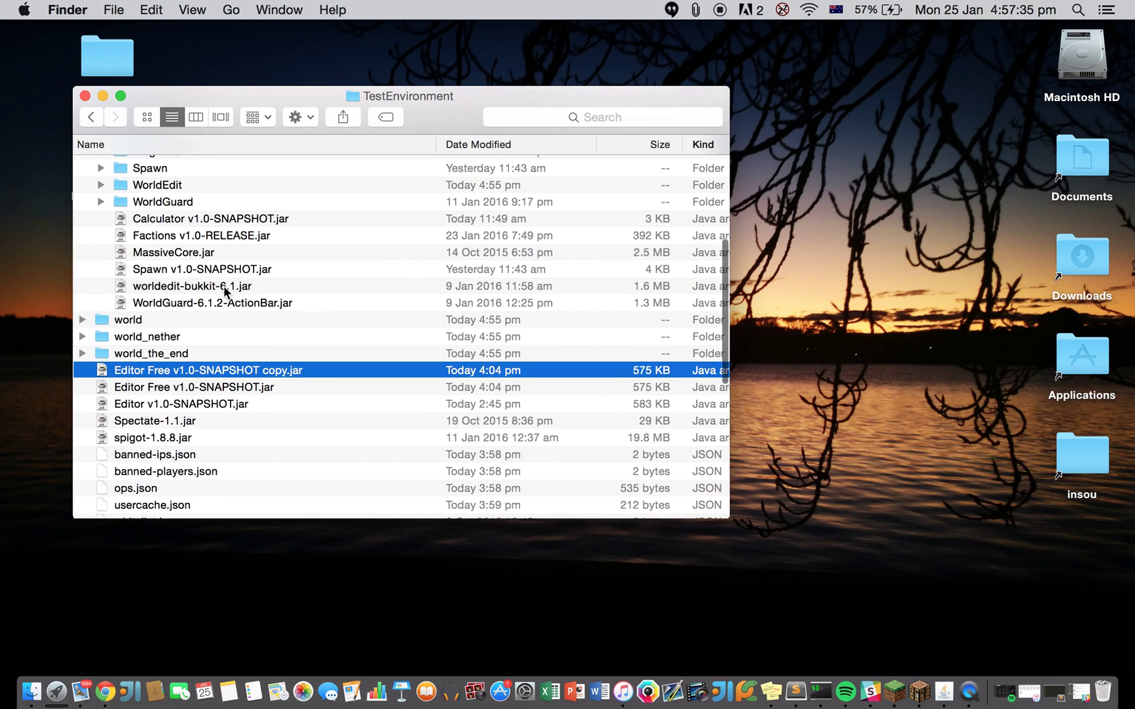
left_click(249, 386)
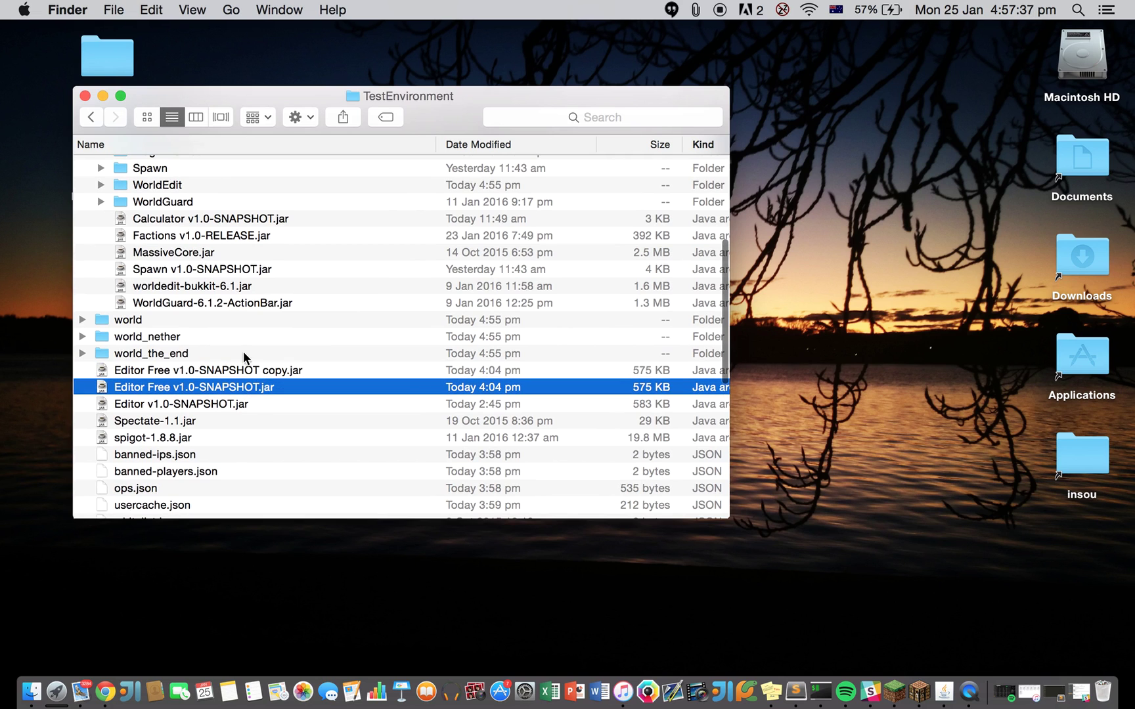
key("super+c")
scroll(243, 360, "up", 8)
left_click(160, 216)
key("super+v")
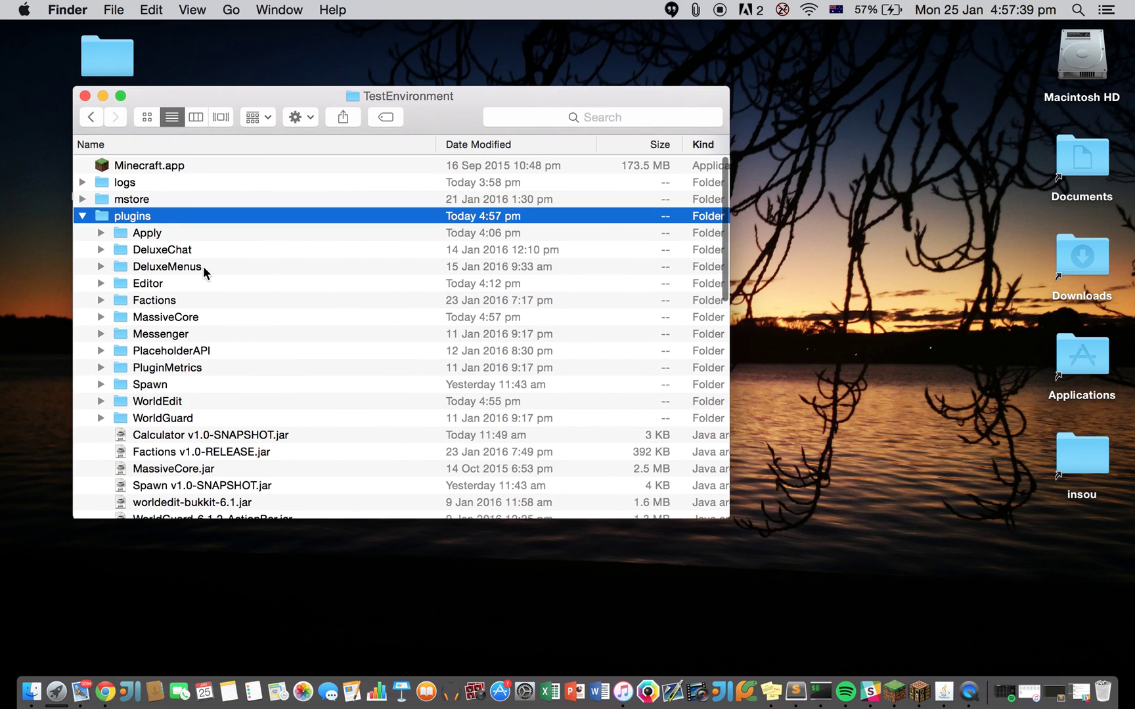
scroll(205, 272, "down", 3)
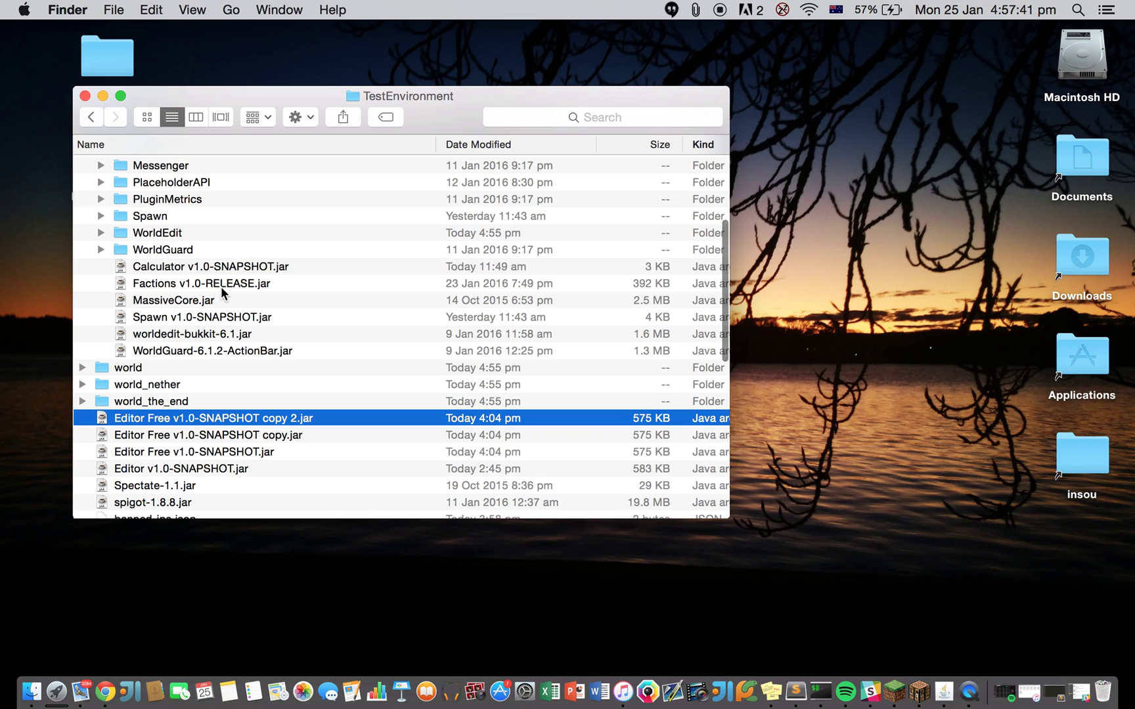
left_click_drag(222, 418, 243, 283)
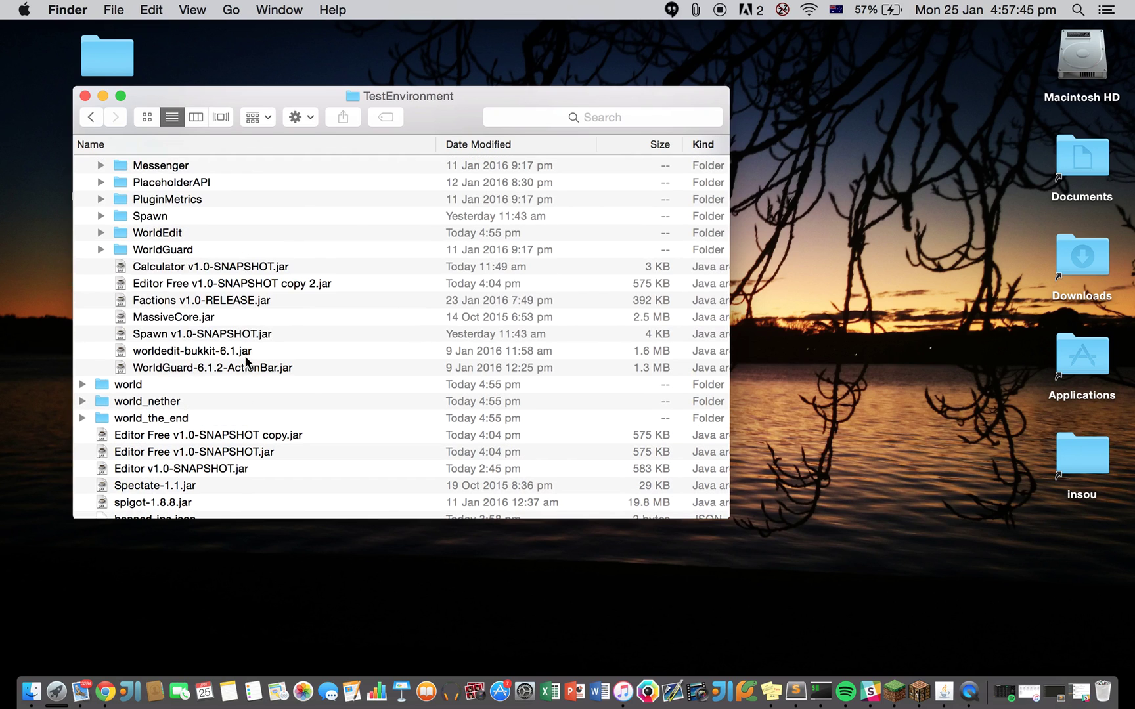
scroll(295, 308, "down", 1)
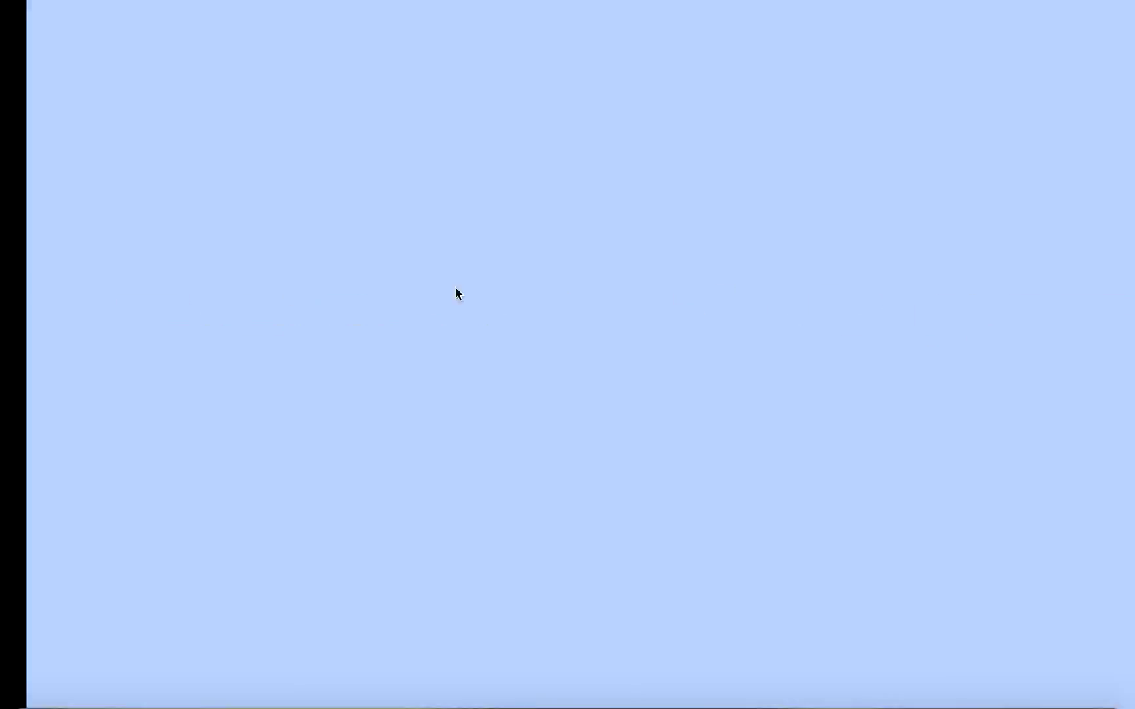
Run /reload so Editor-Free loads among seven plugins, then run /editor.
type("d")
key("Return")
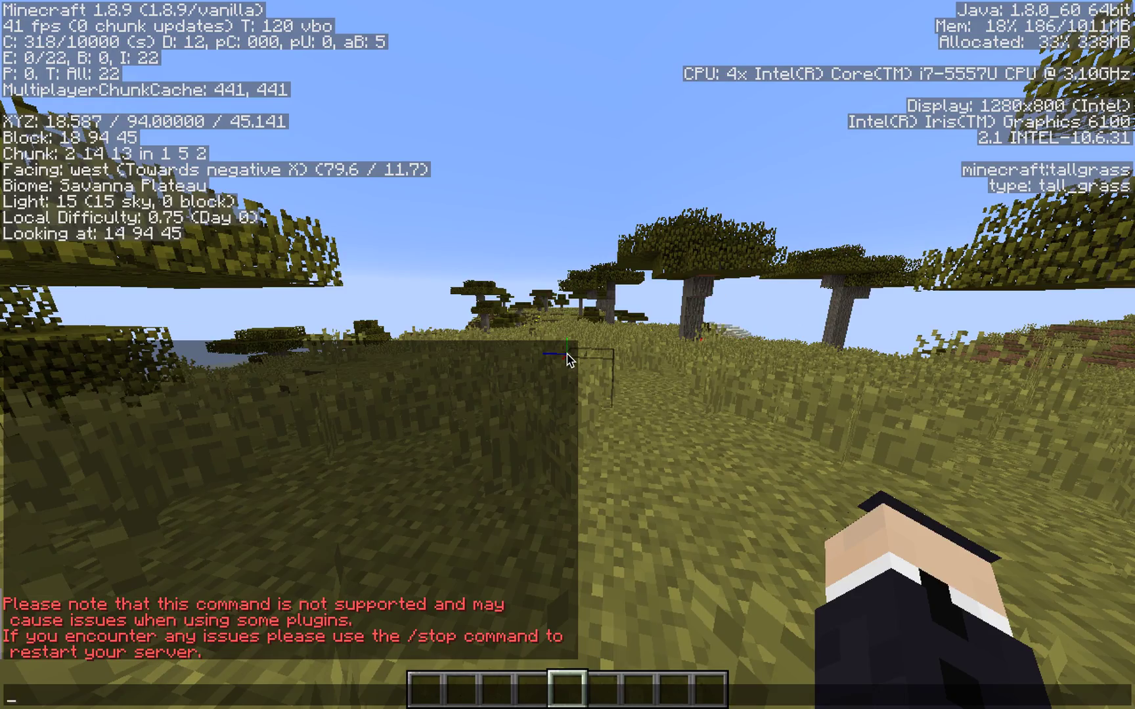
key("Escape")
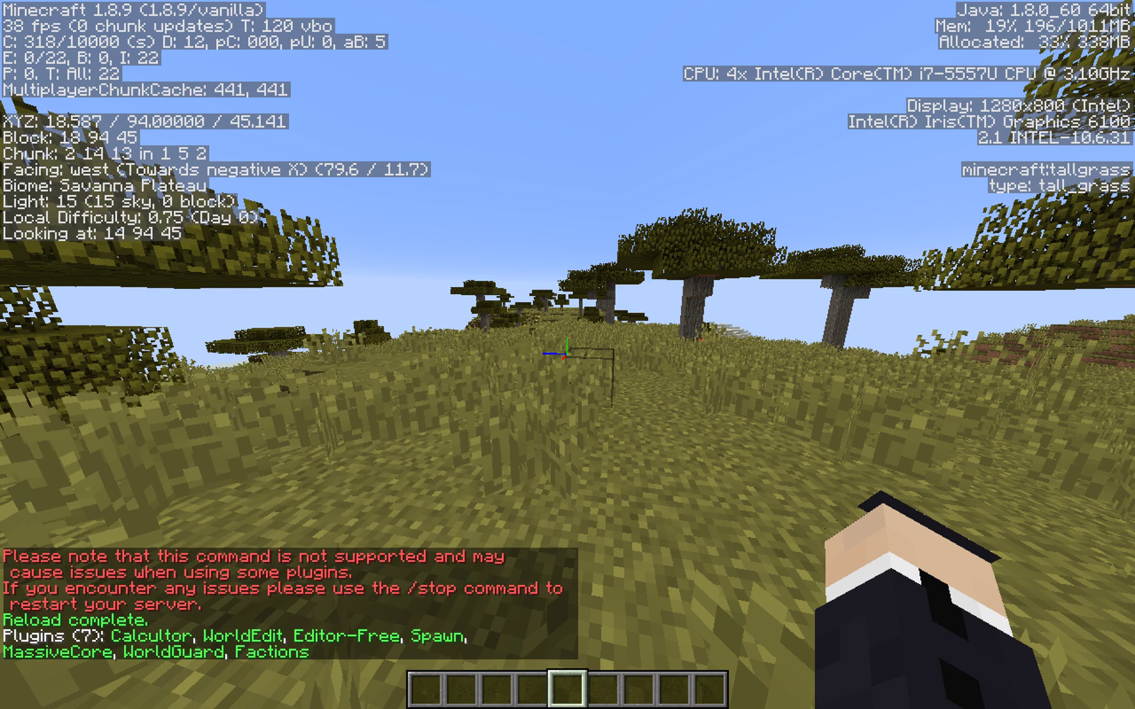
key("t")
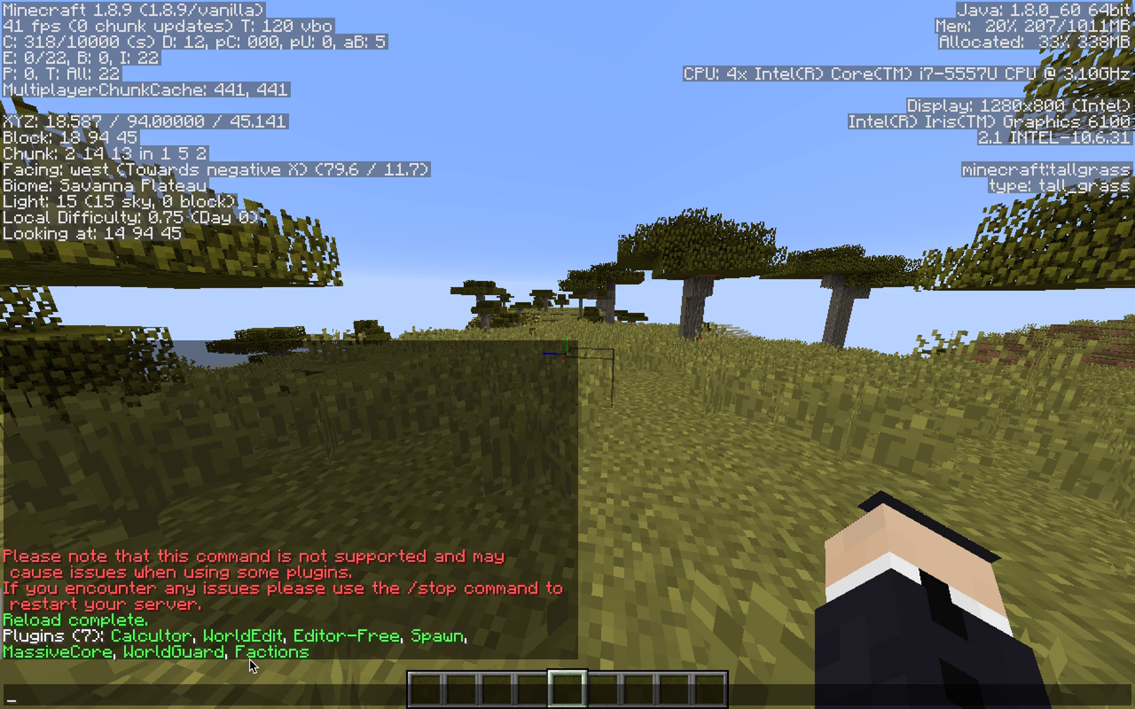
key("Escape")
key("slash")
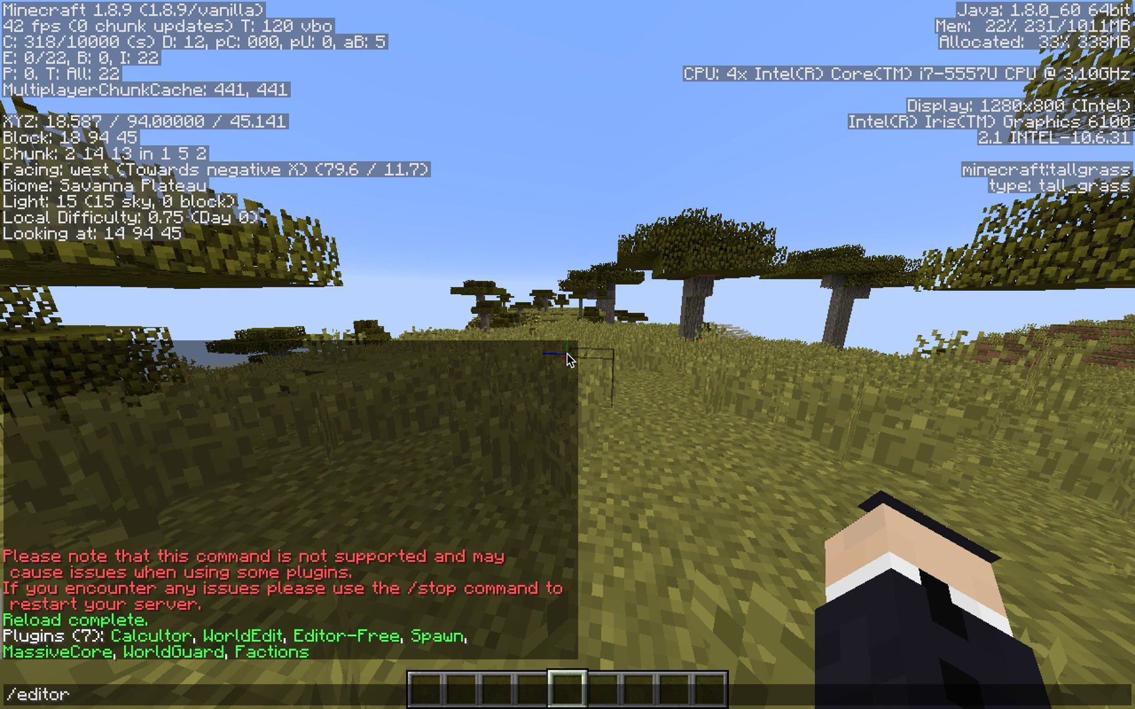
key("Return")
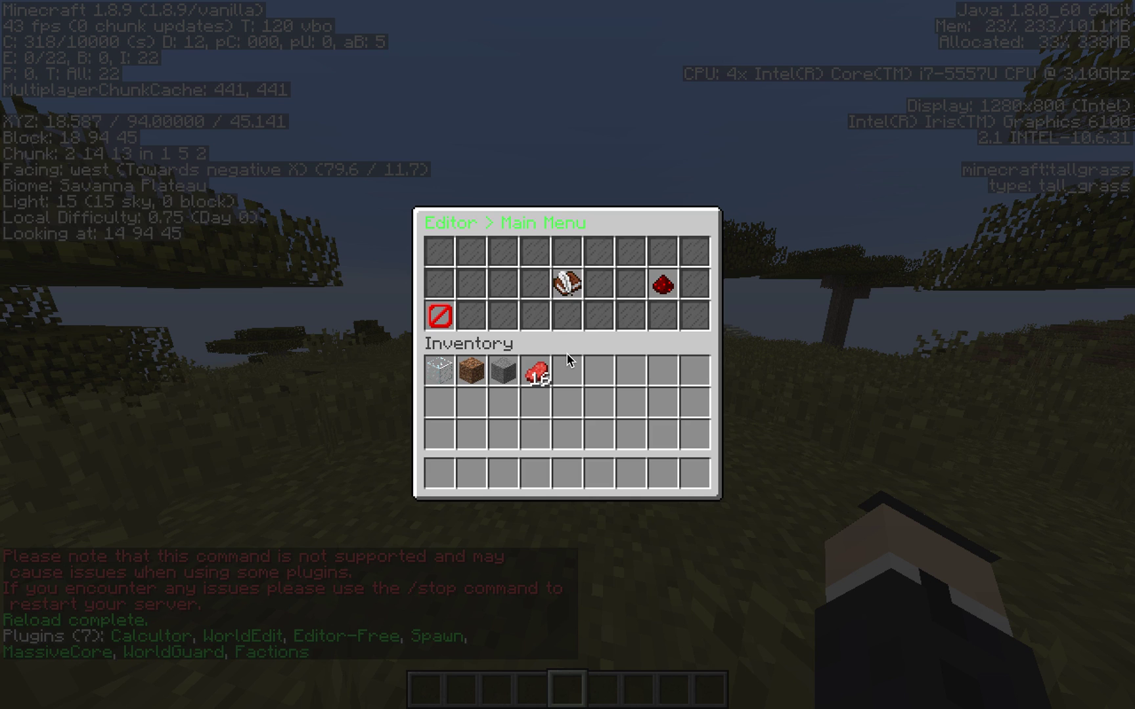
Open Preferences, which shows the Upgrade page, and try its purple item and gold ingot.
left_click(664, 275)
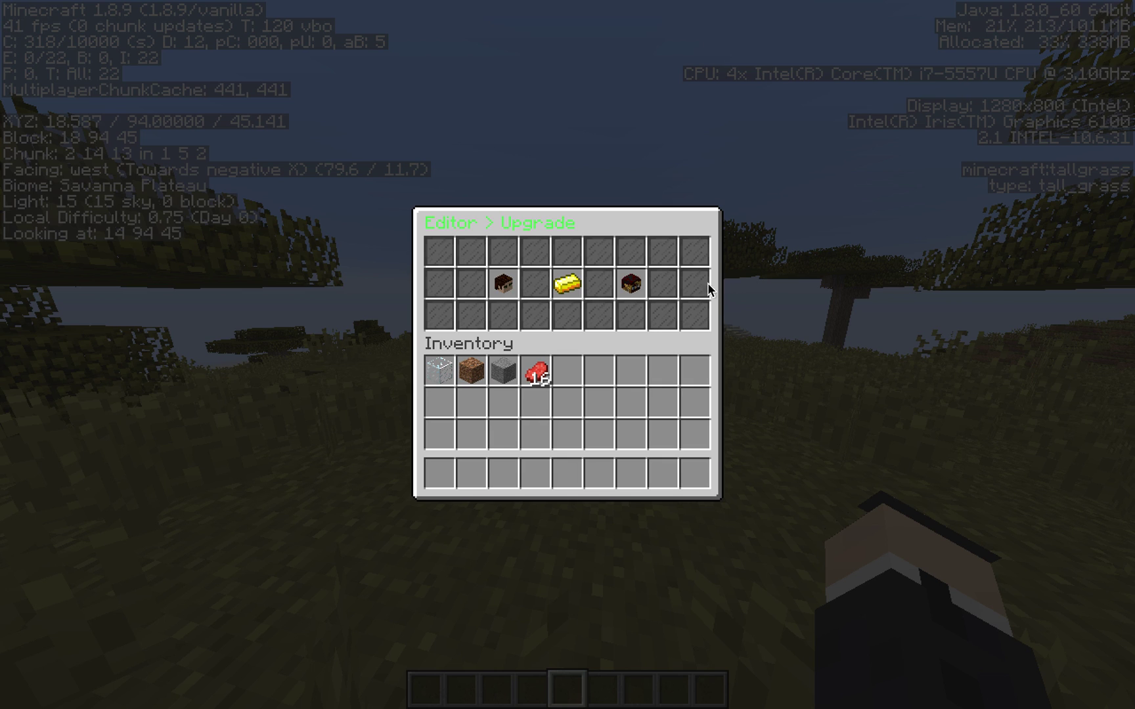
left_click(567, 283)
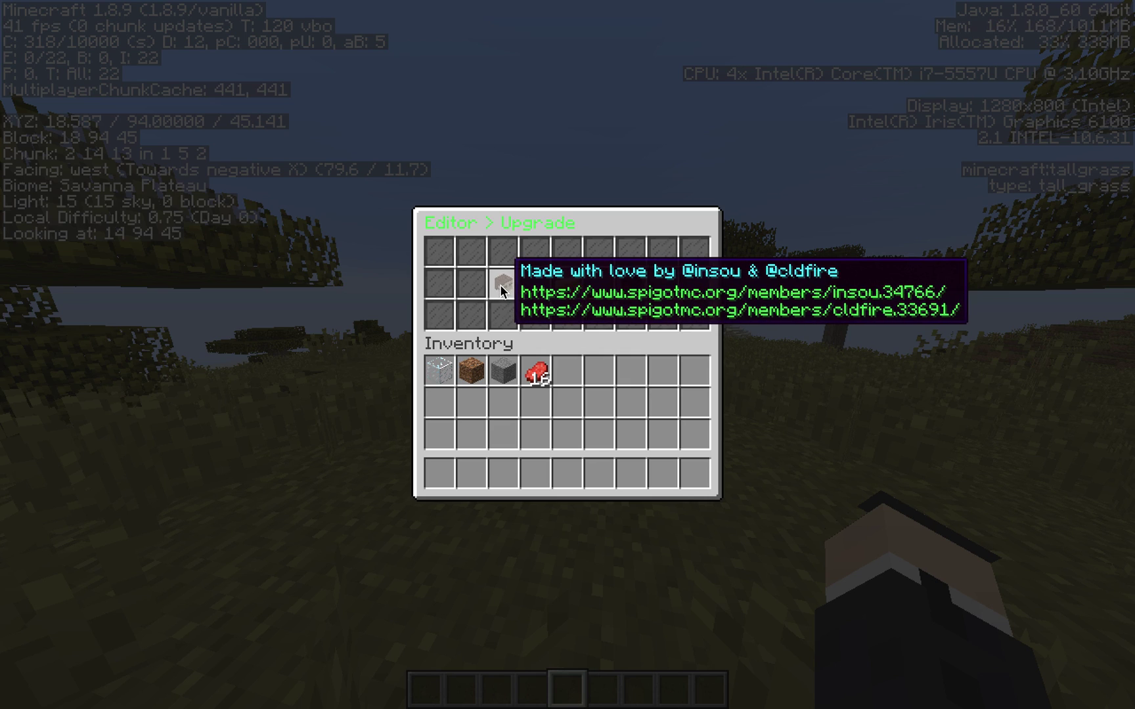
left_click(503, 286)
left_click(534, 286)
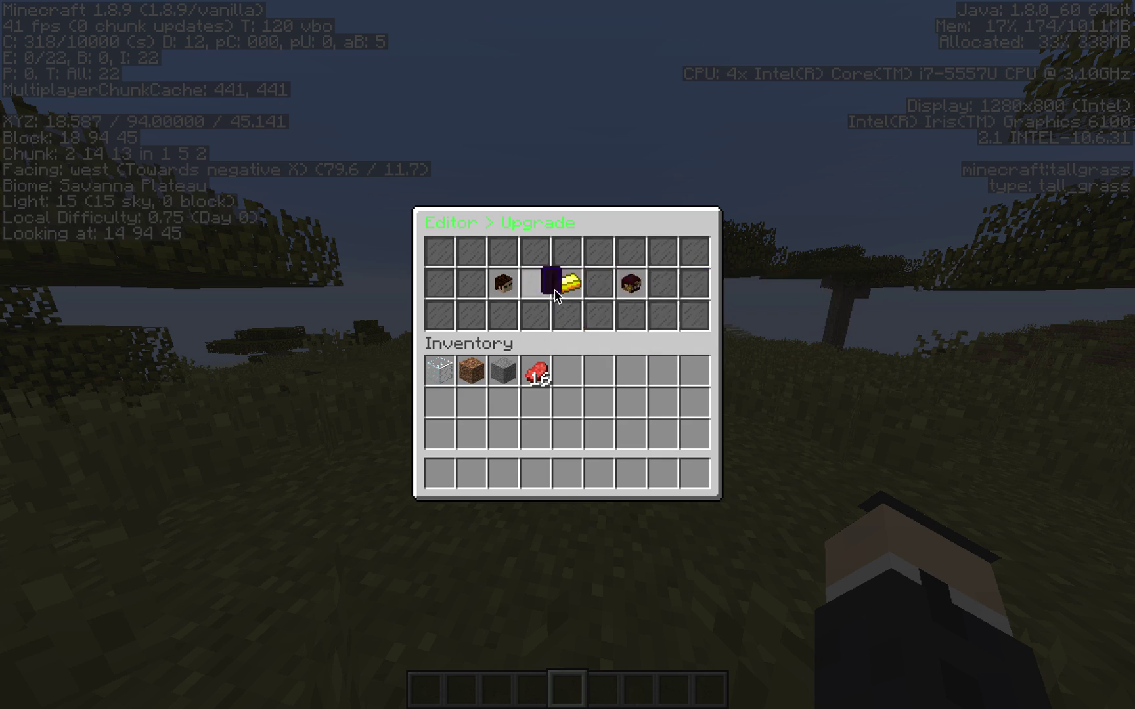
left_click(630, 287)
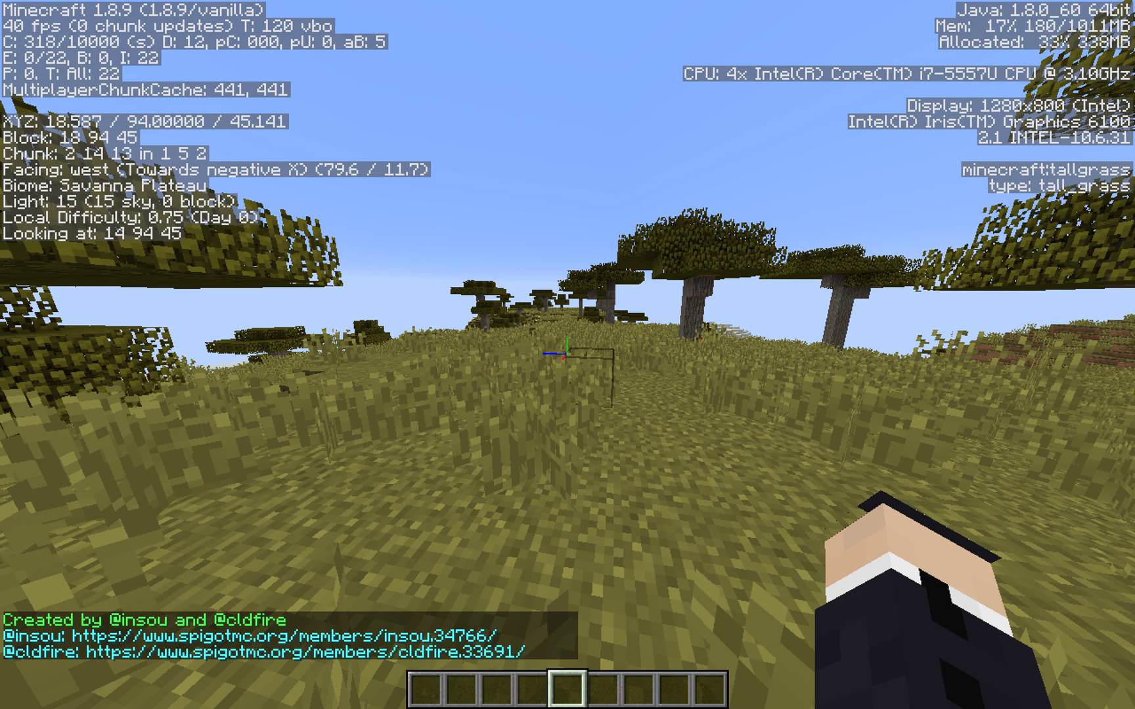
key("t")
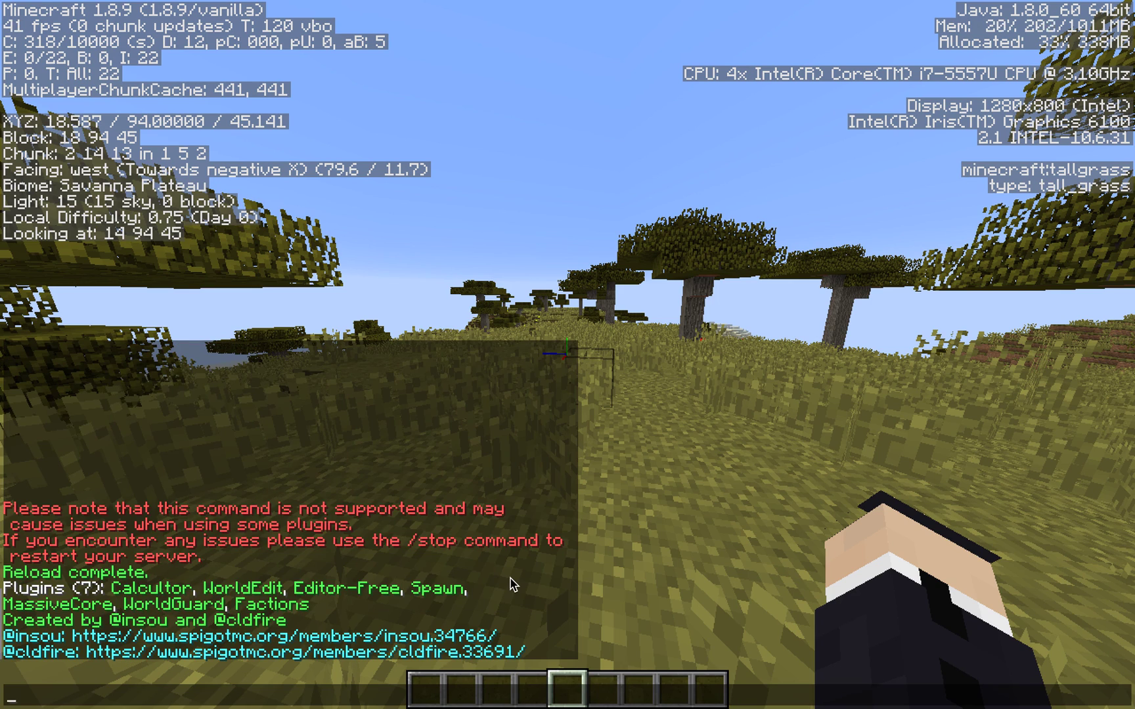
type("/editor")
key("Return")
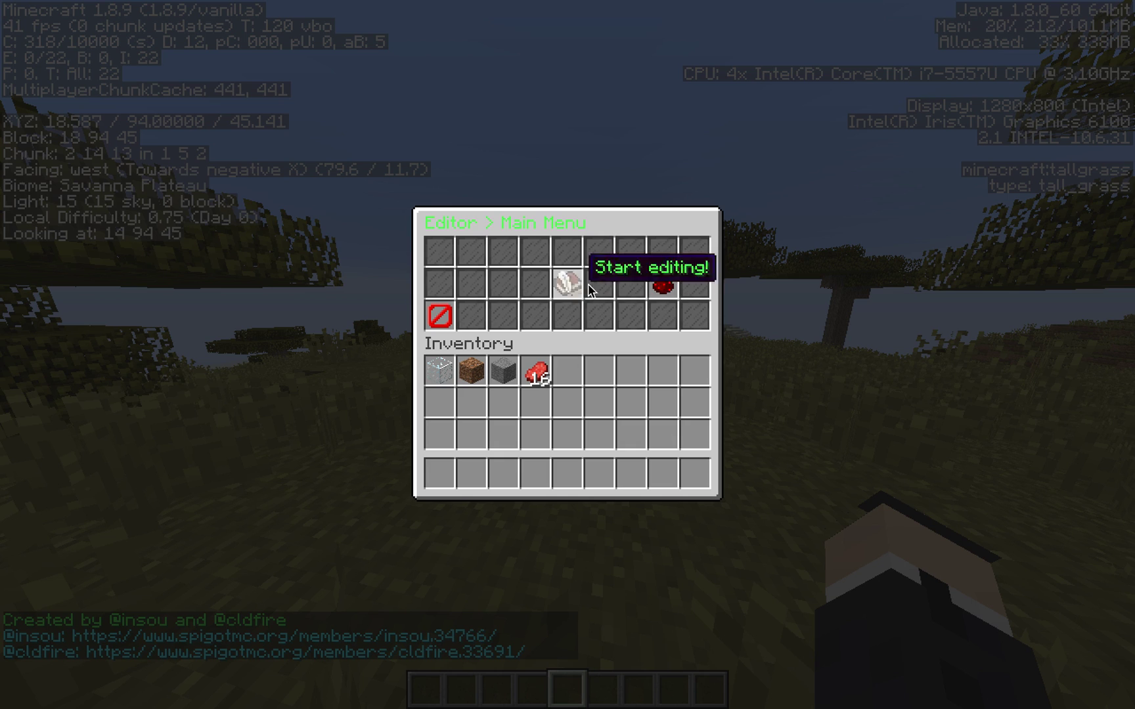
left_click(562, 286)
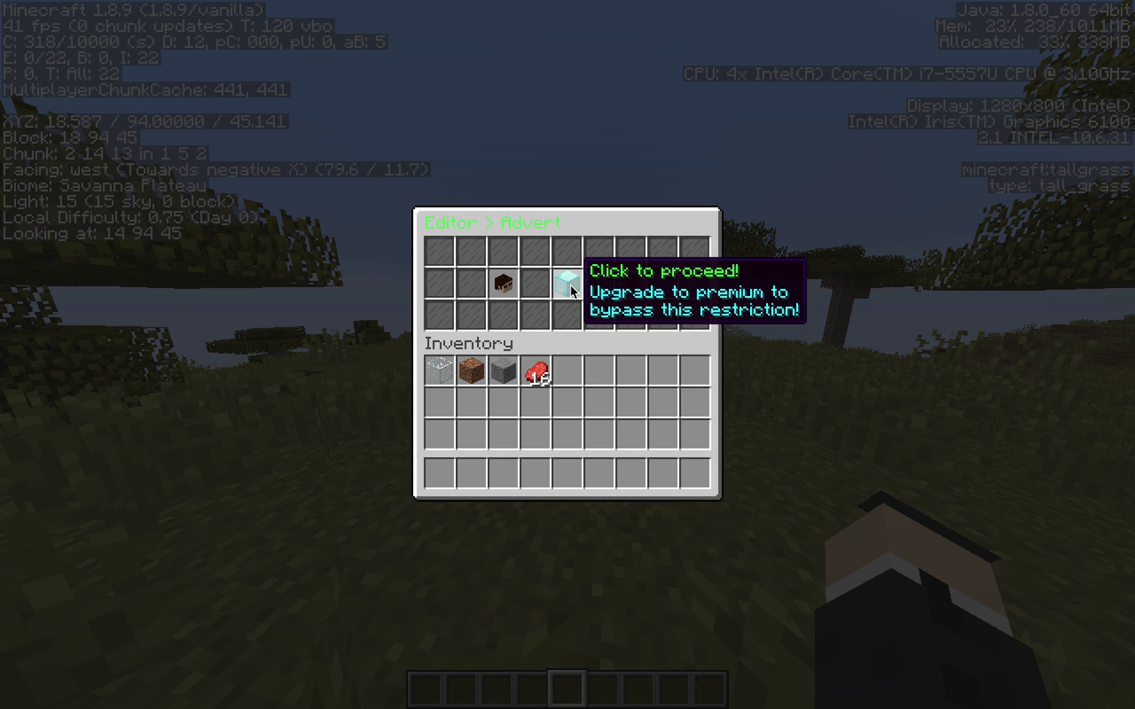
left_click(570, 285)
left_click(471, 283)
left_click(536, 284)
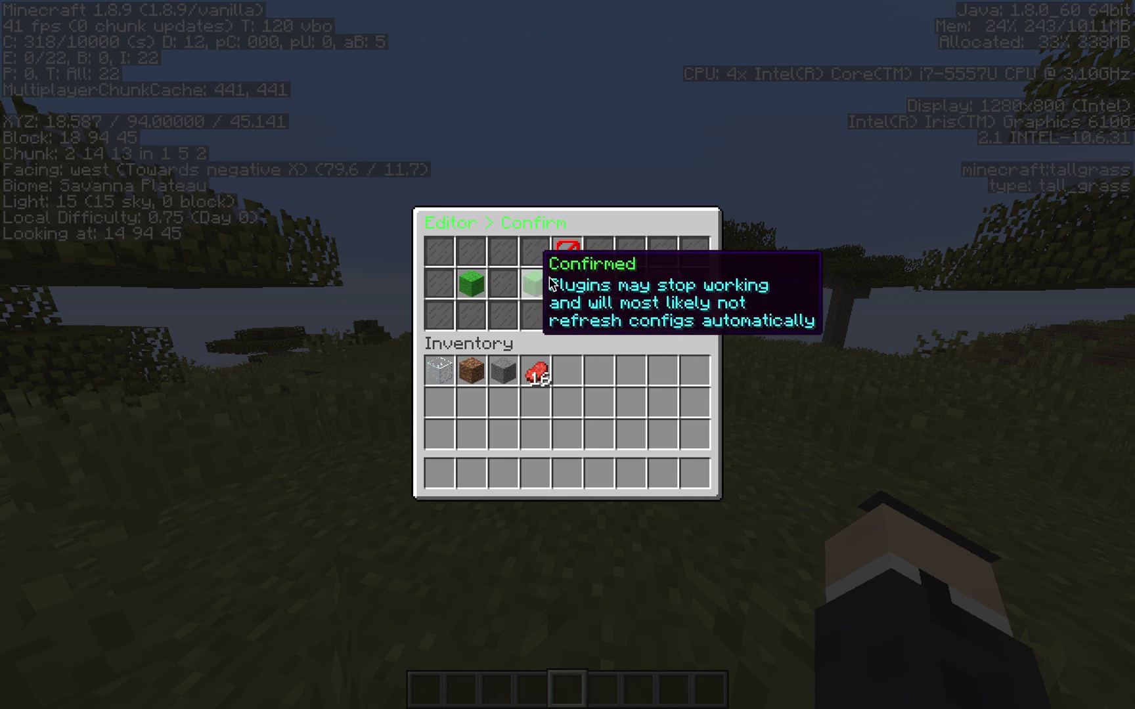
left_click(599, 284)
left_click(663, 284)
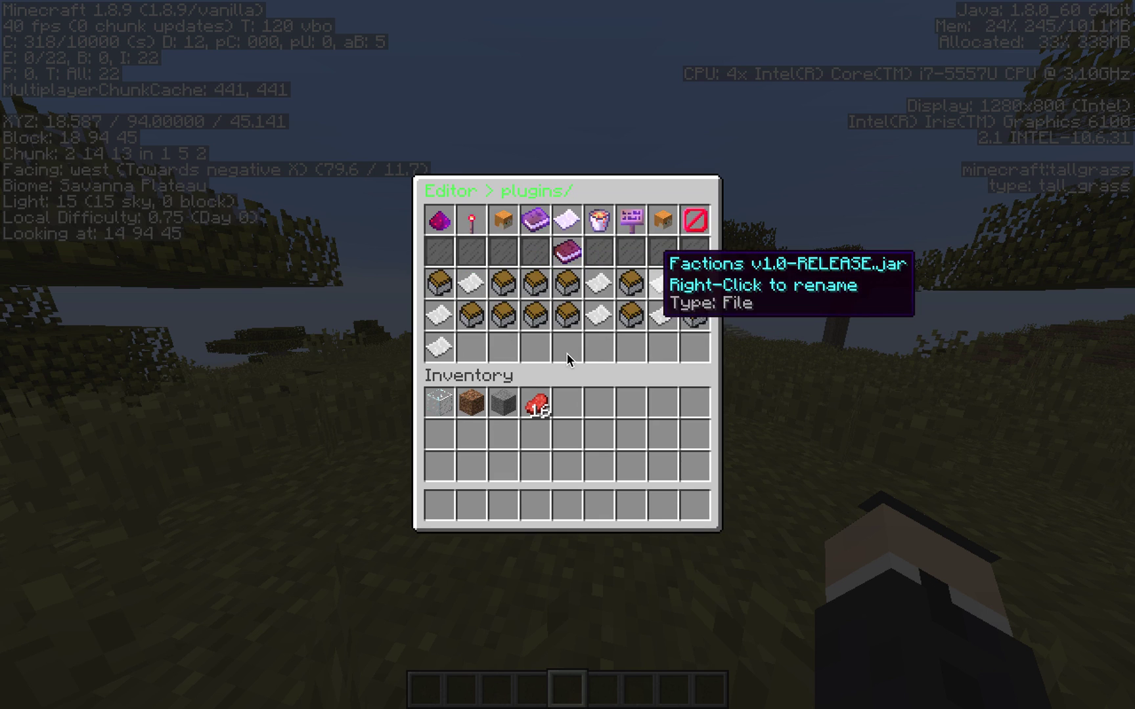
left_click(636, 224)
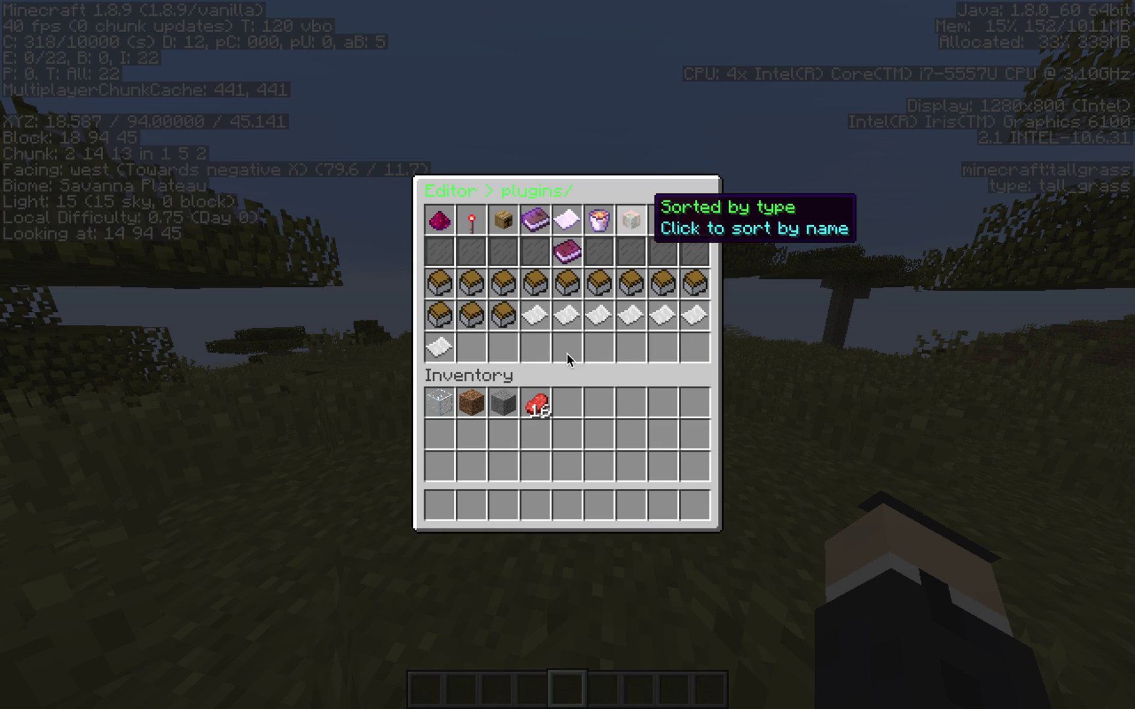
left_click(439, 284)
left_click(472, 314)
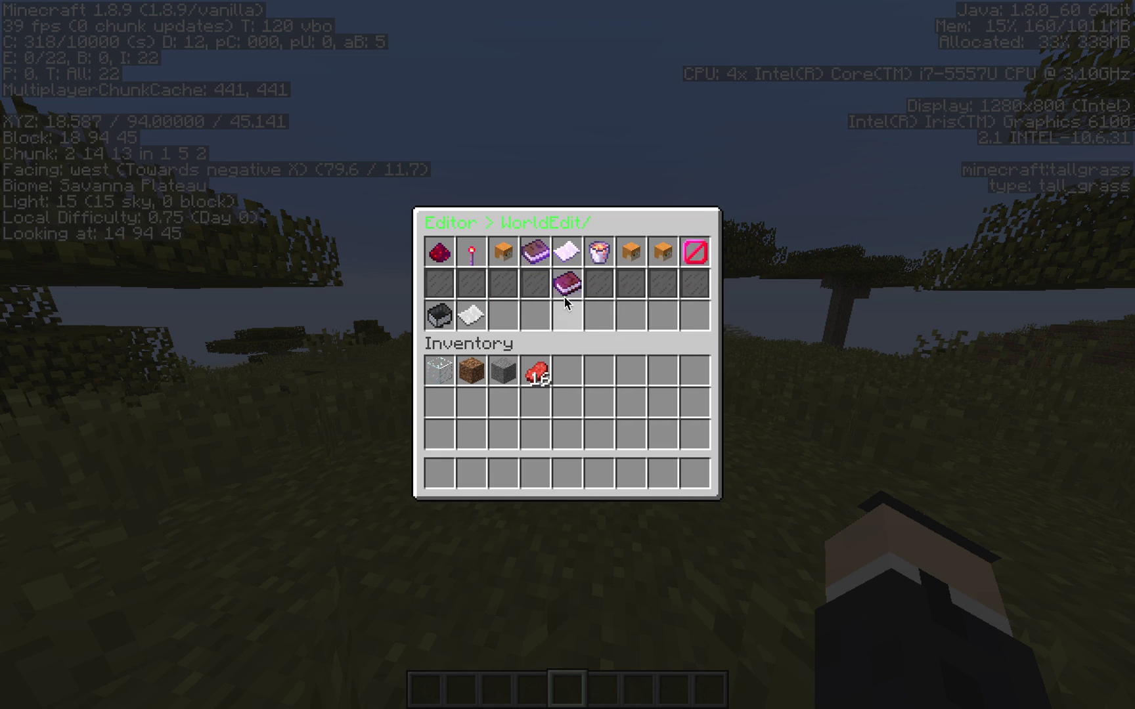
left_click(475, 314)
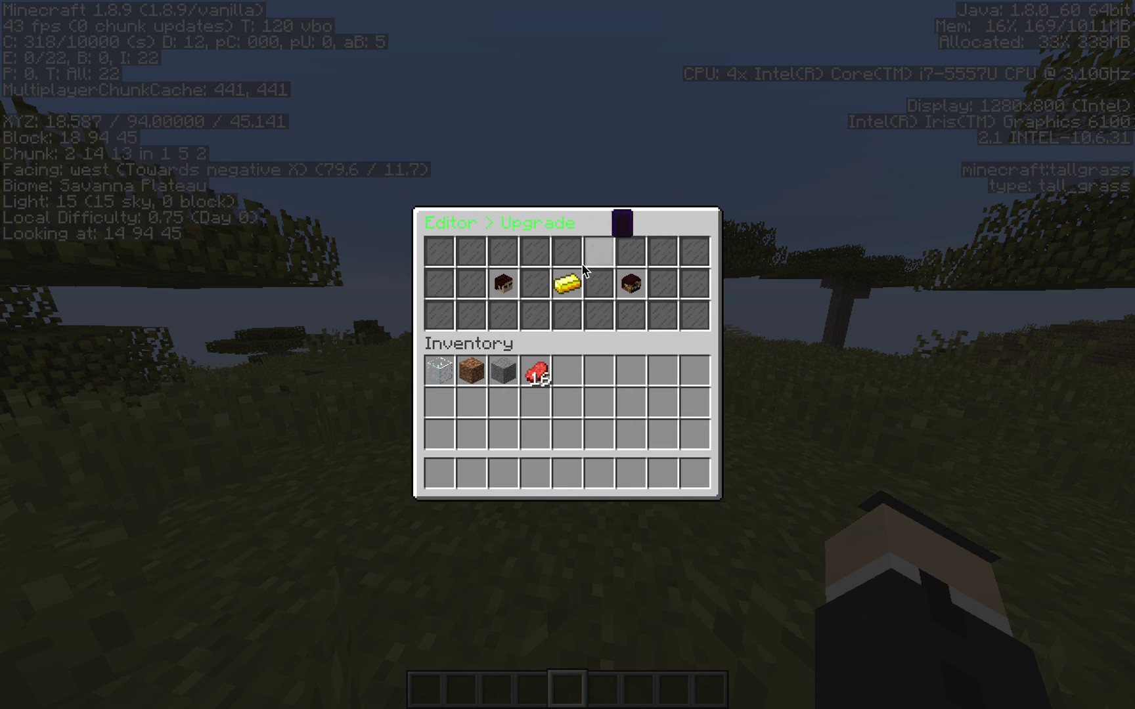
left_click(568, 283)
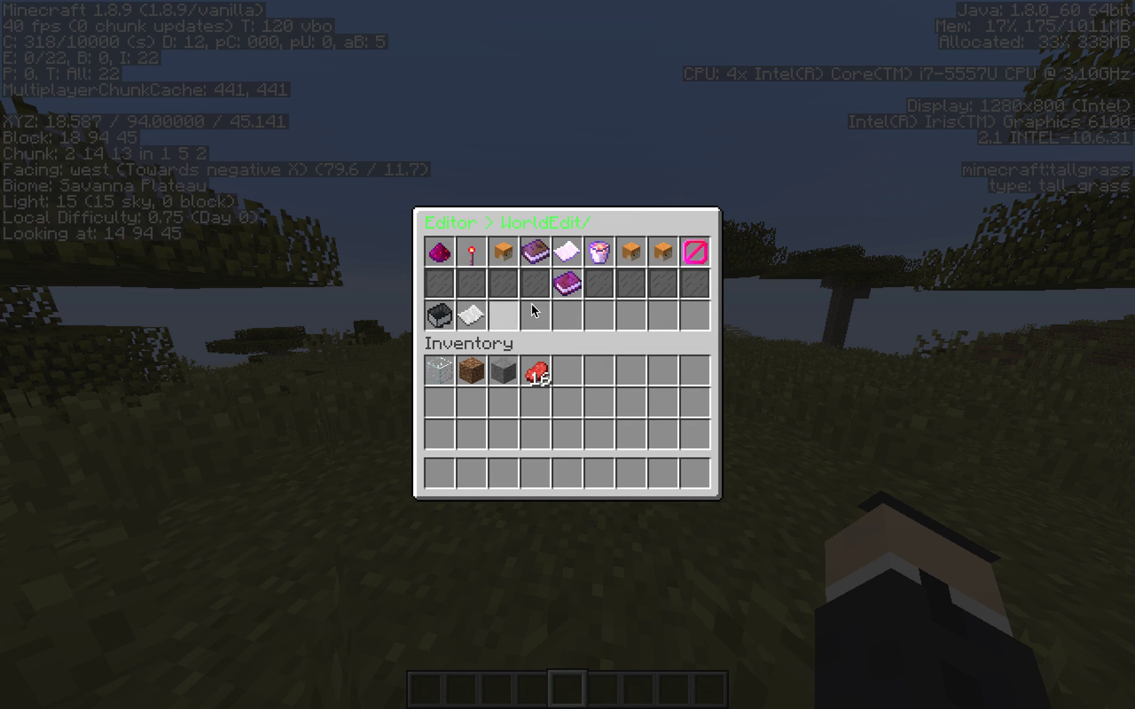
left_click(572, 286)
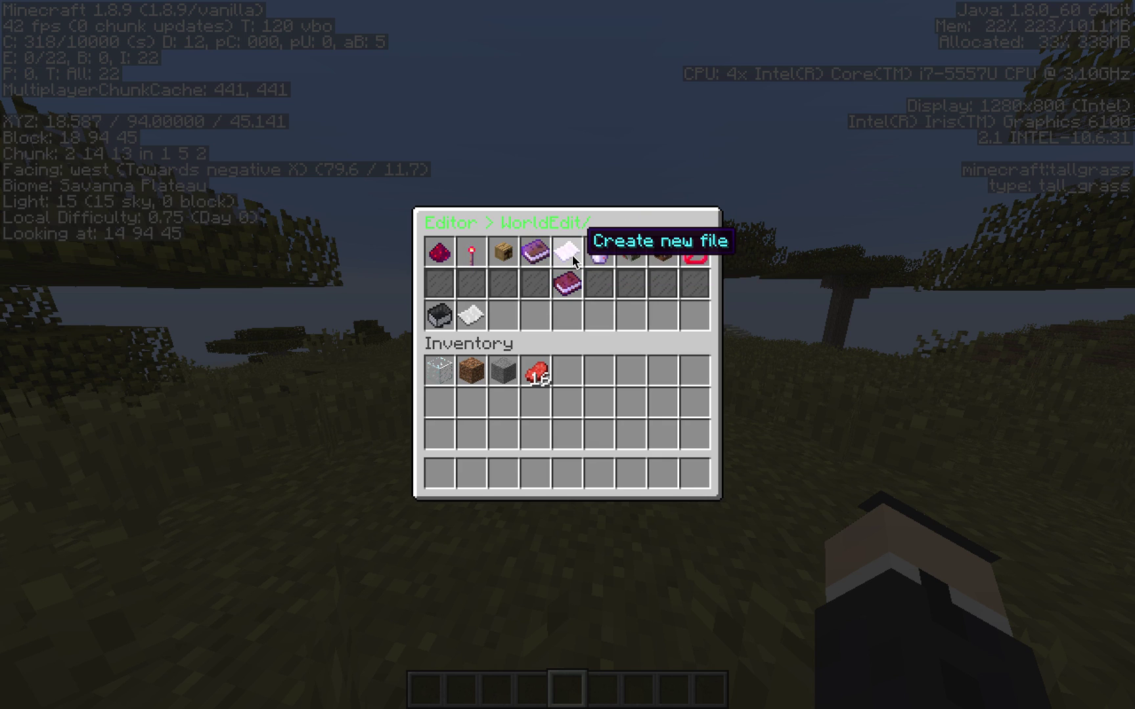
left_click(569, 253)
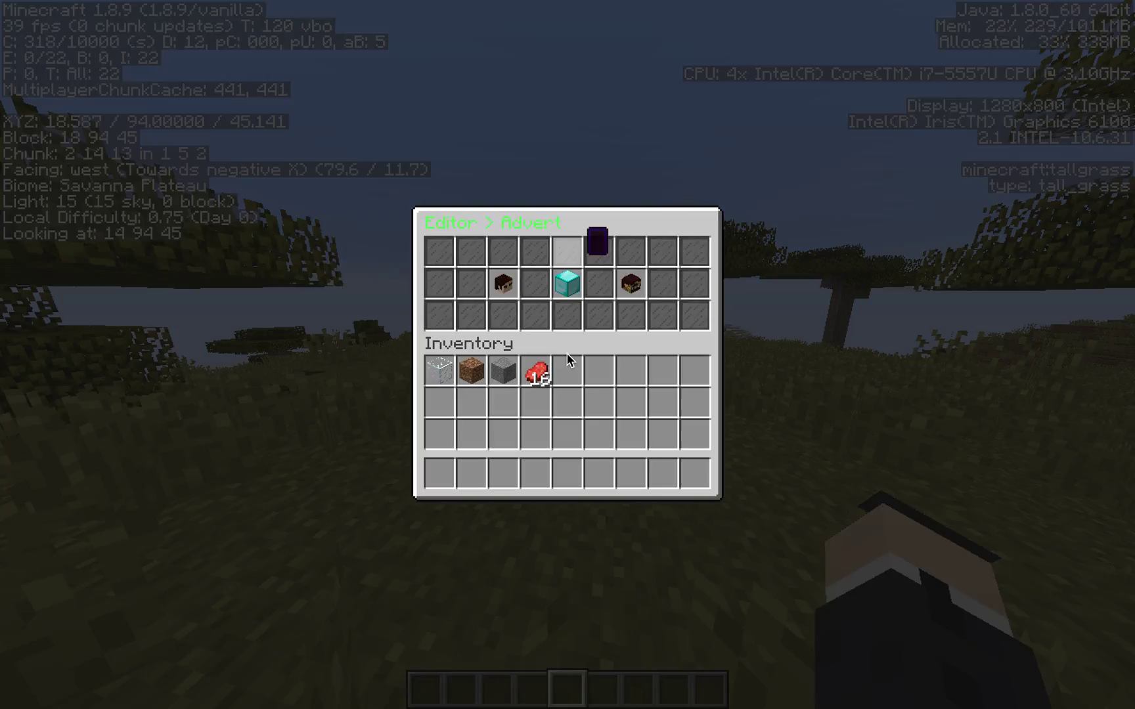
key("w")
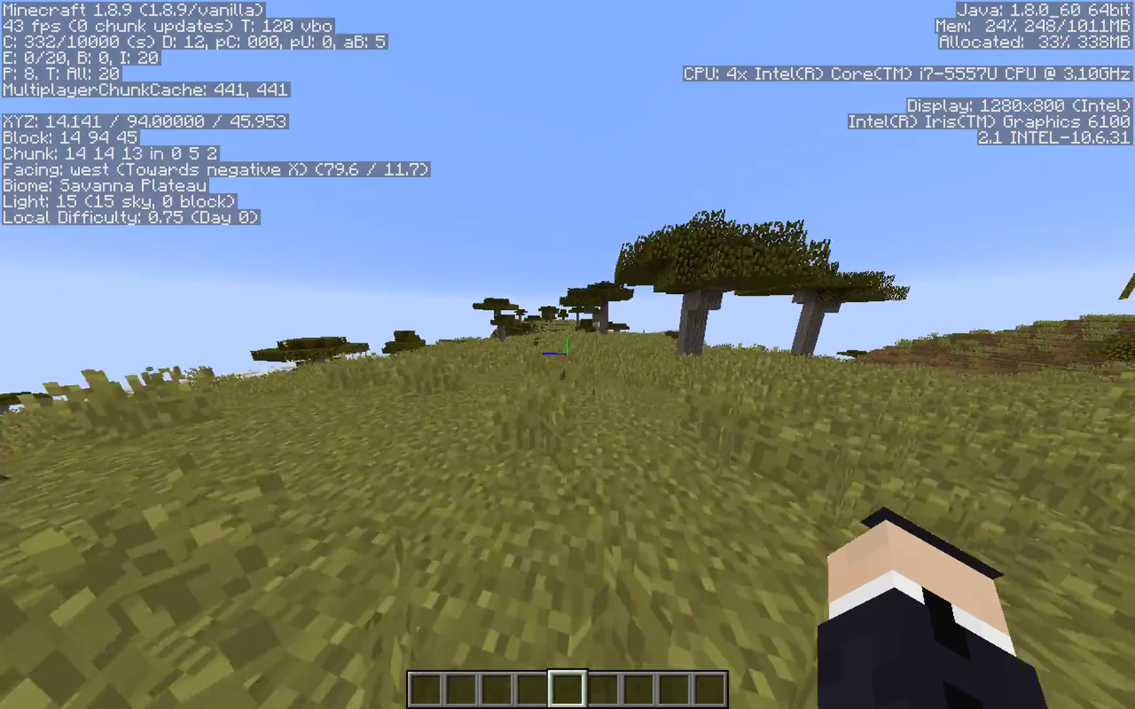
Walk back and forth across the savanna, turning east, west and north.
key("w")
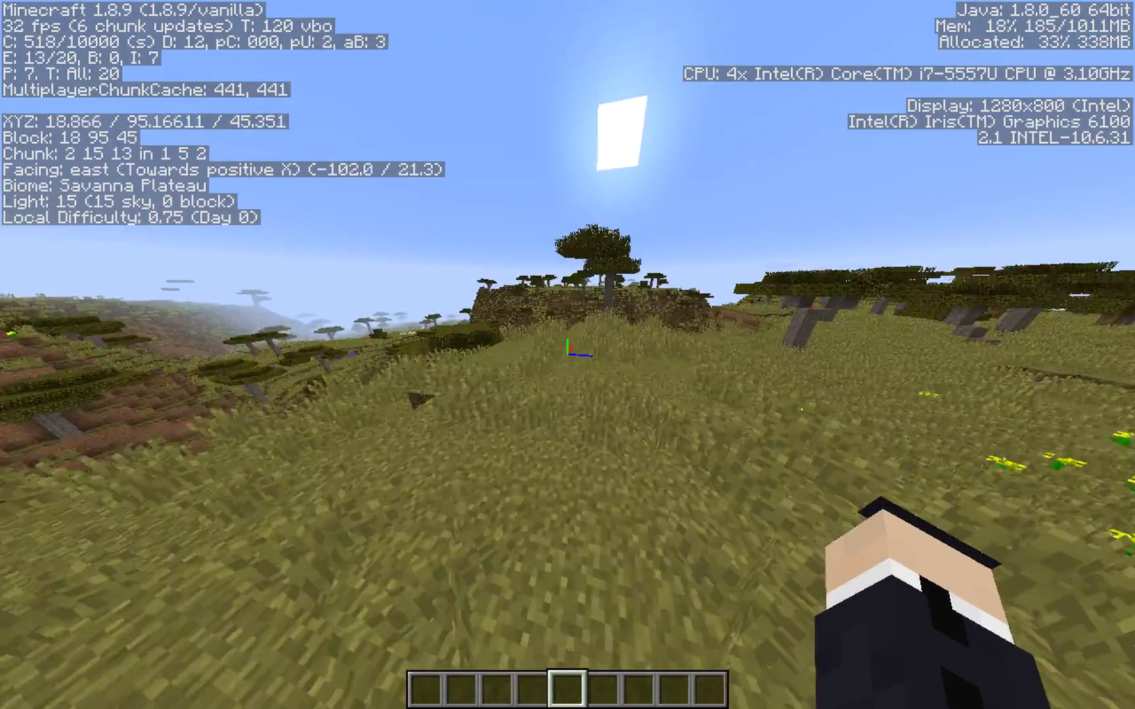
key("w")
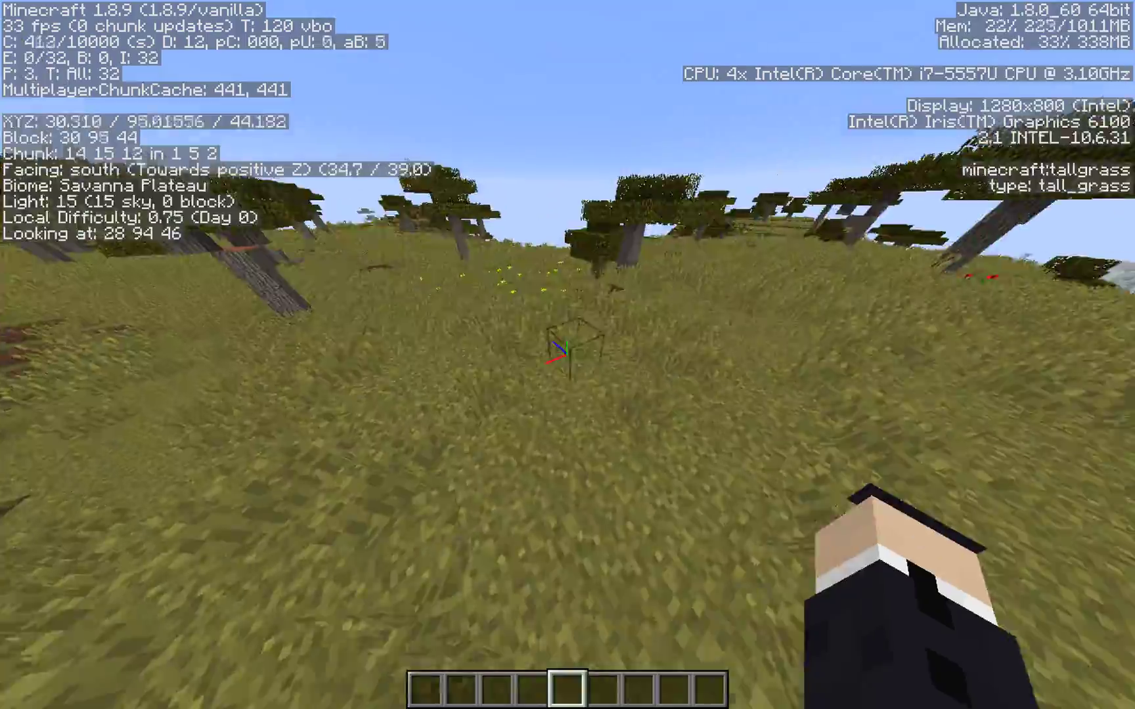
key("w")
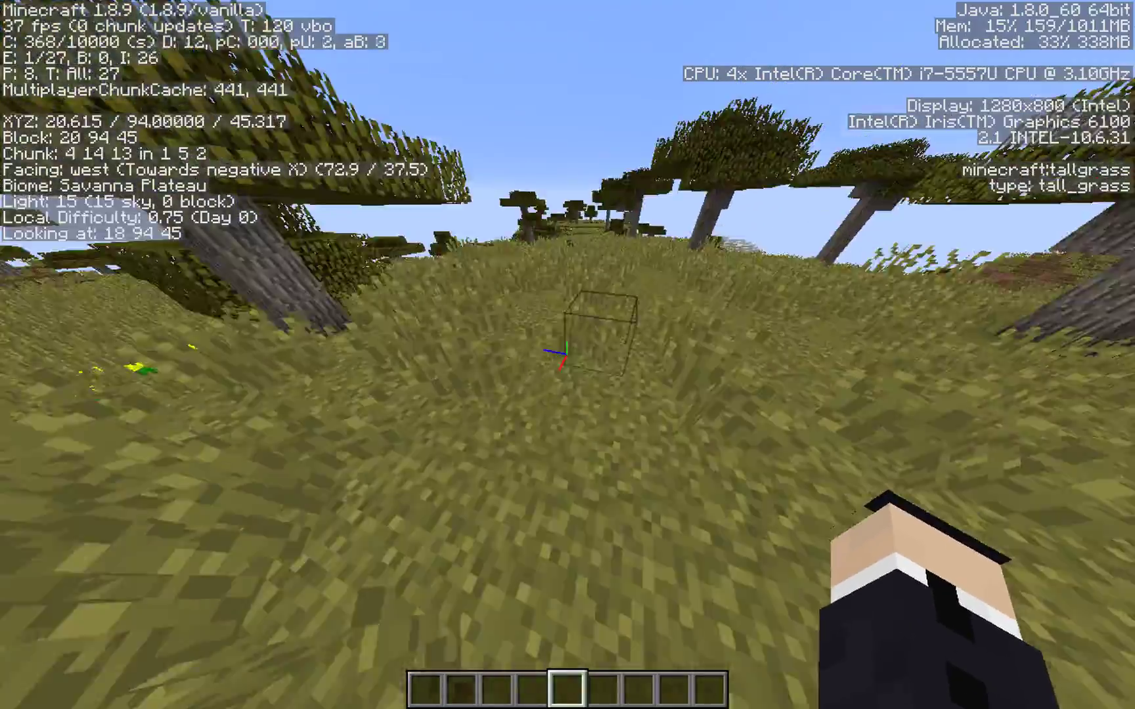
key("w")
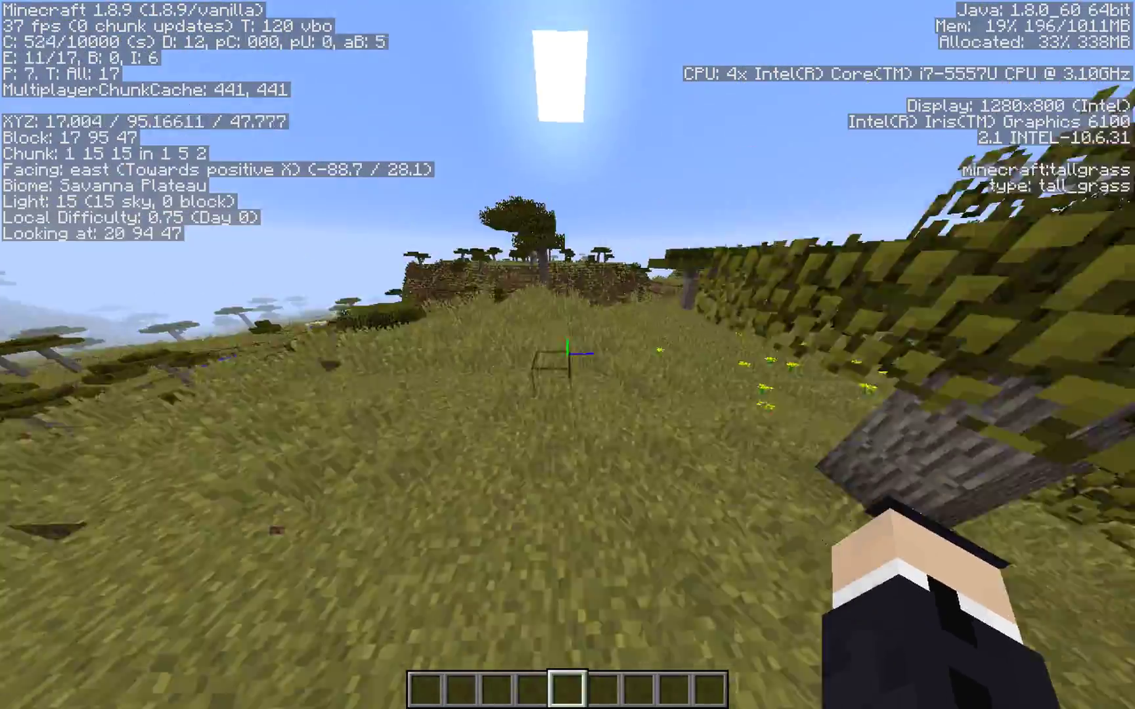
key("w")
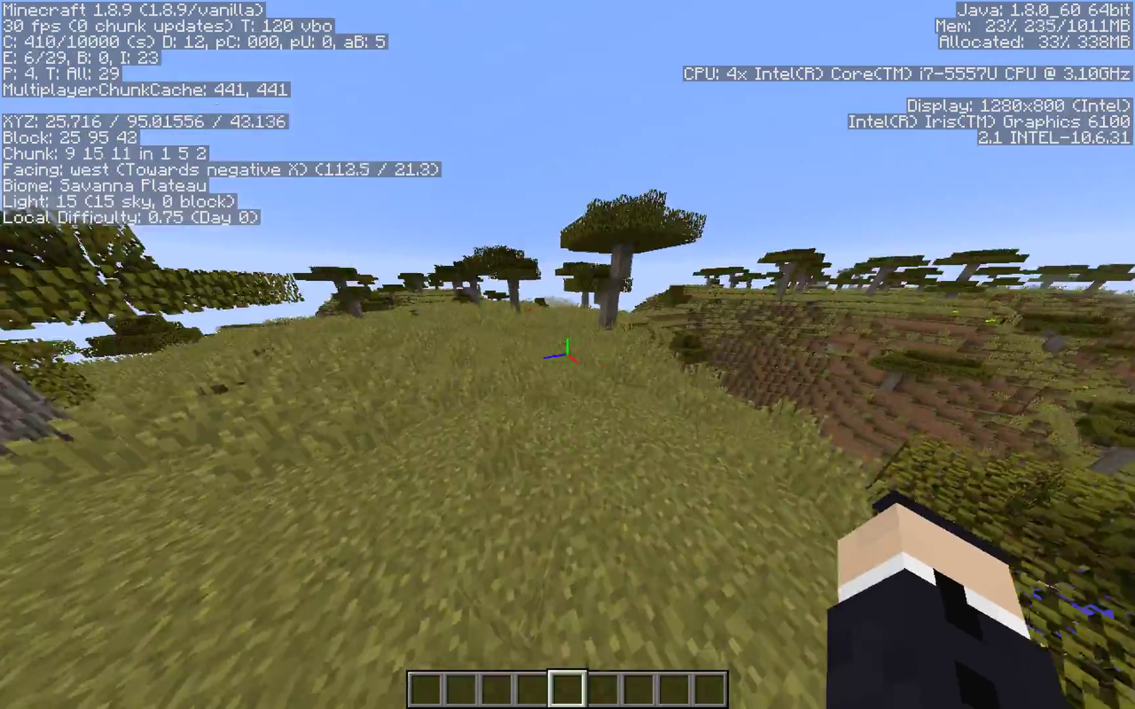
key("w")
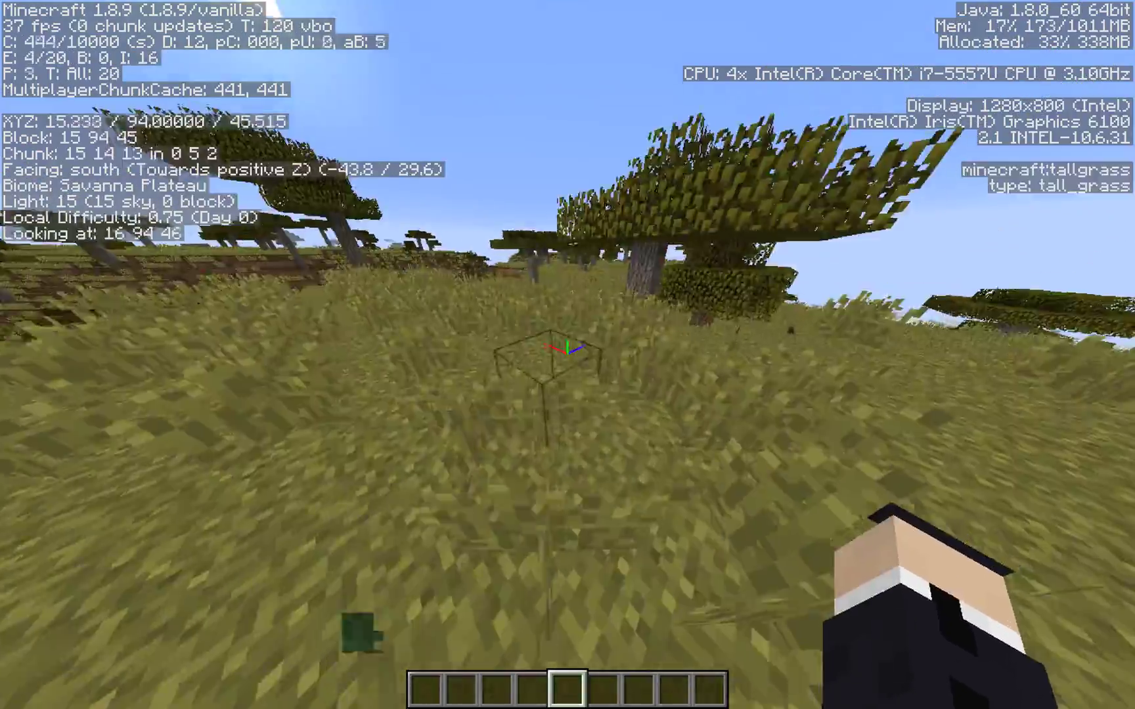
key("w")
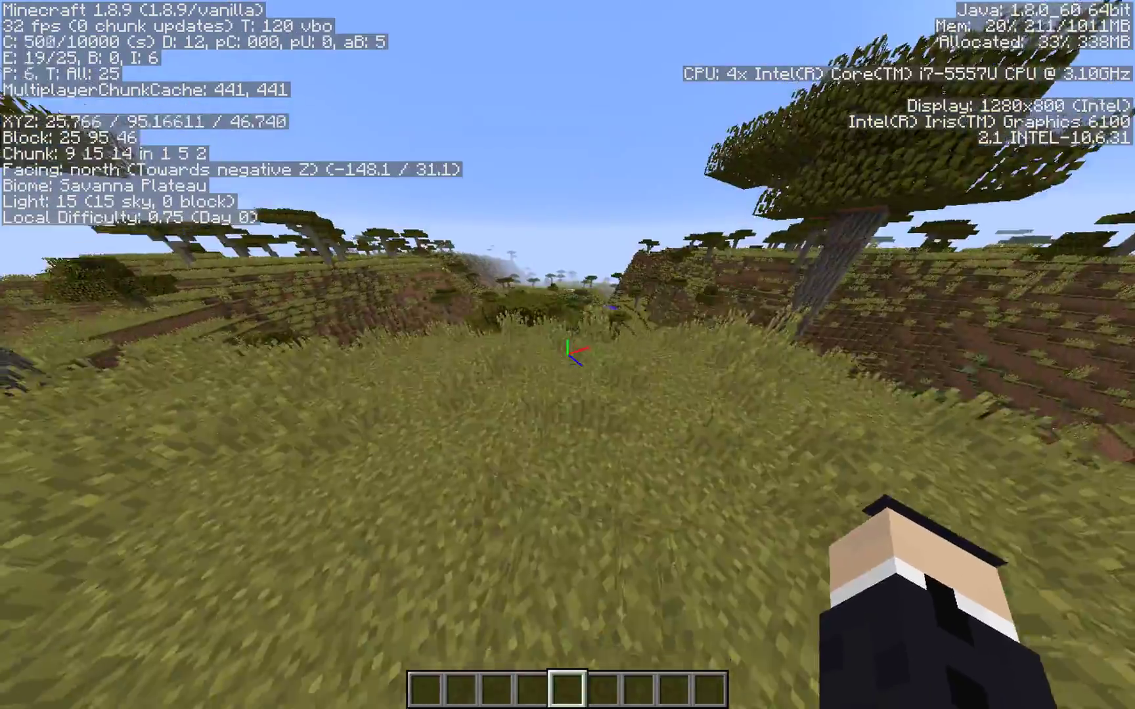
key("w")
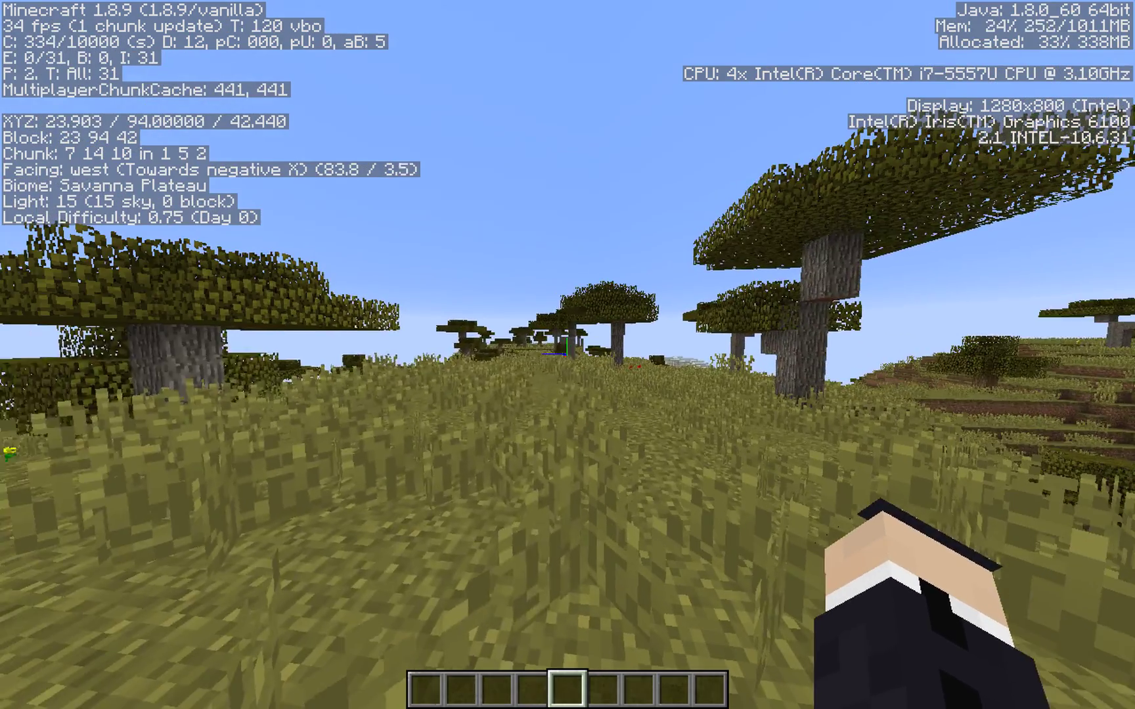
Check the reload messages in chat, close it, and switch to the Chrome desktop.
key("t")
key("Escape")
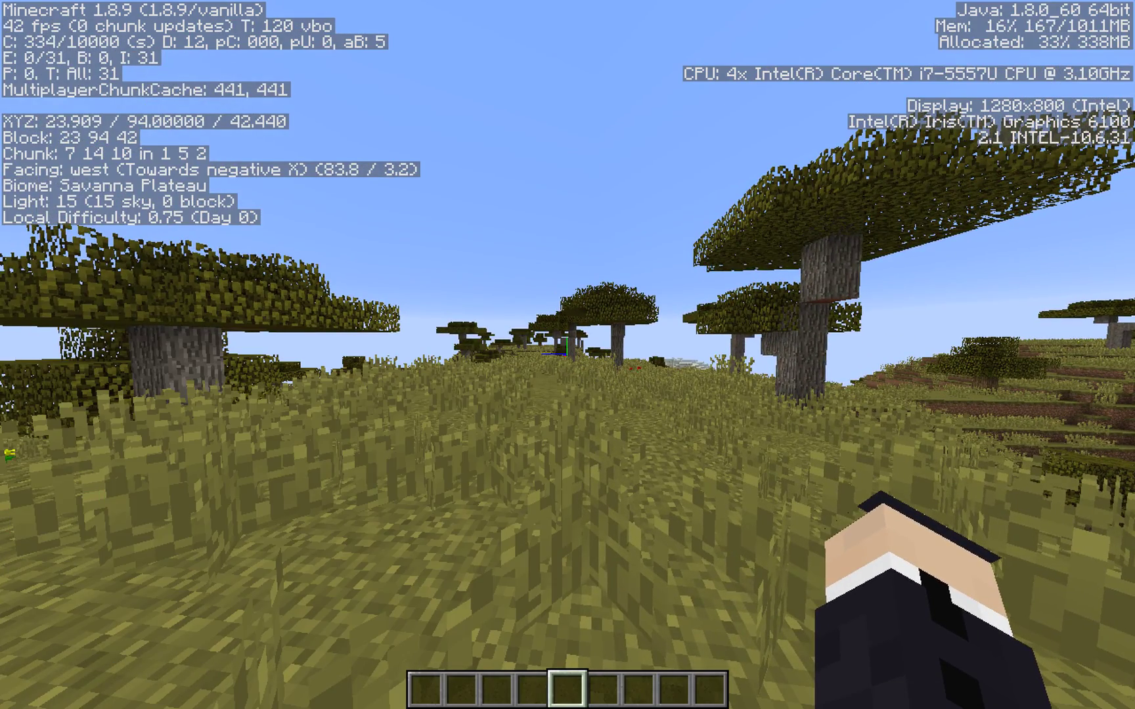
key("ctrl+Left")
scroll(505, 453, "down", 3)
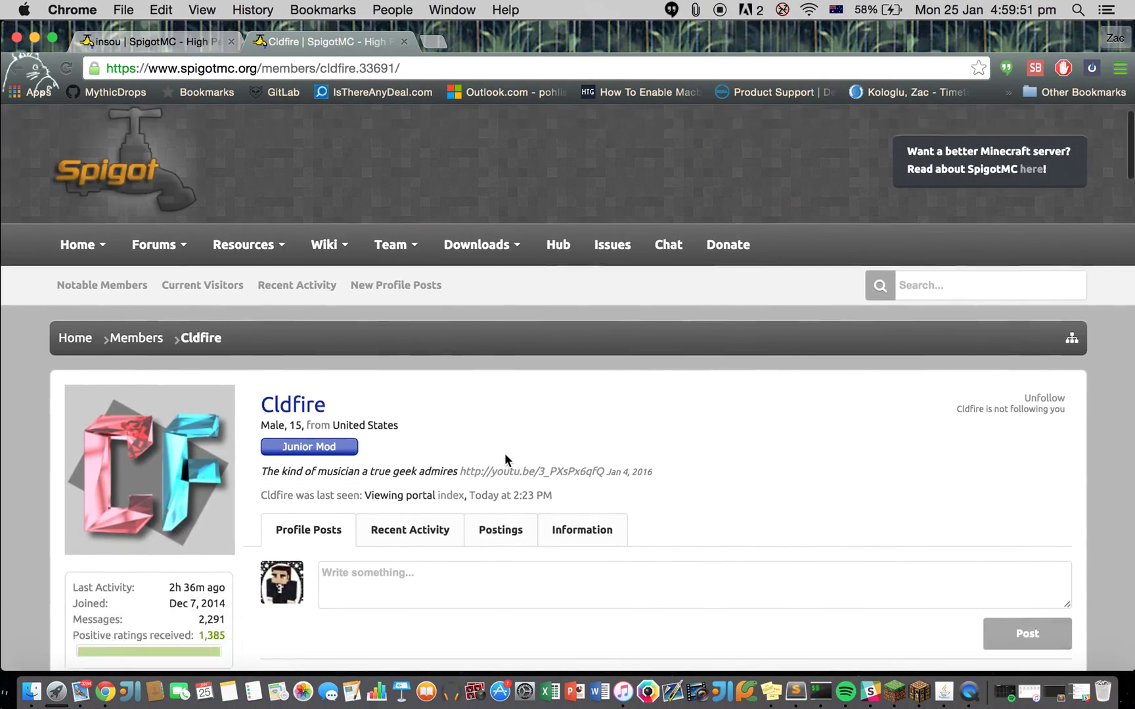
scroll(504, 453, "up", 3)
scroll(504, 453, "down", 2)
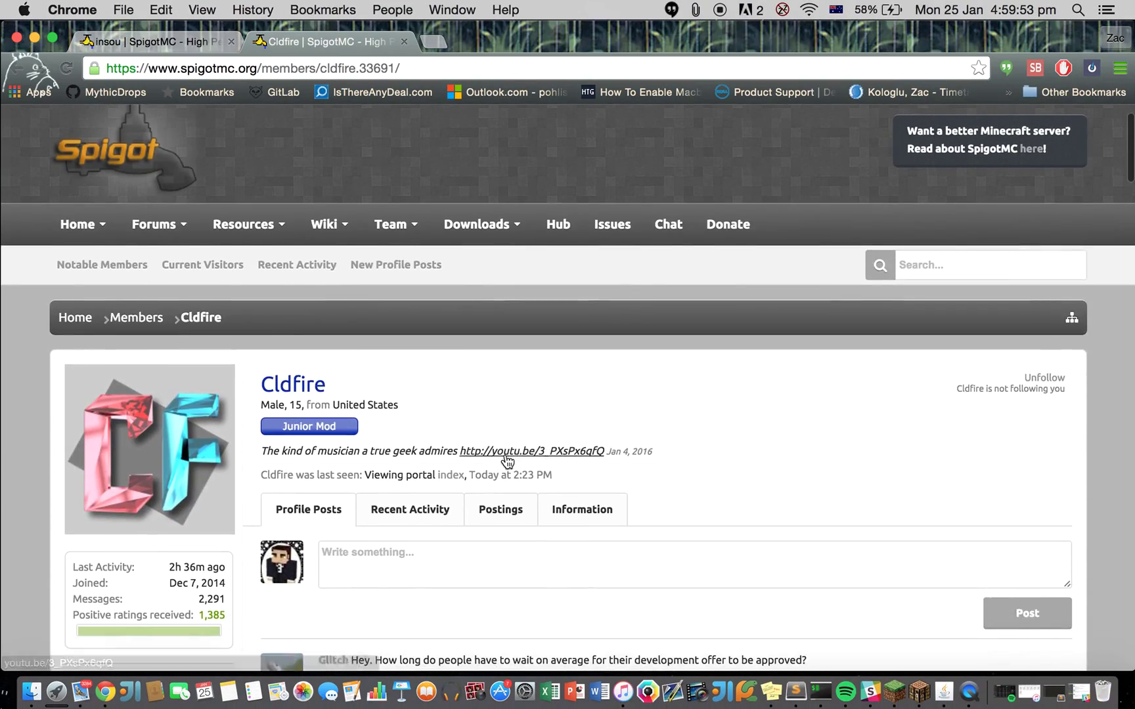
scroll(703, 430, "up", 2)
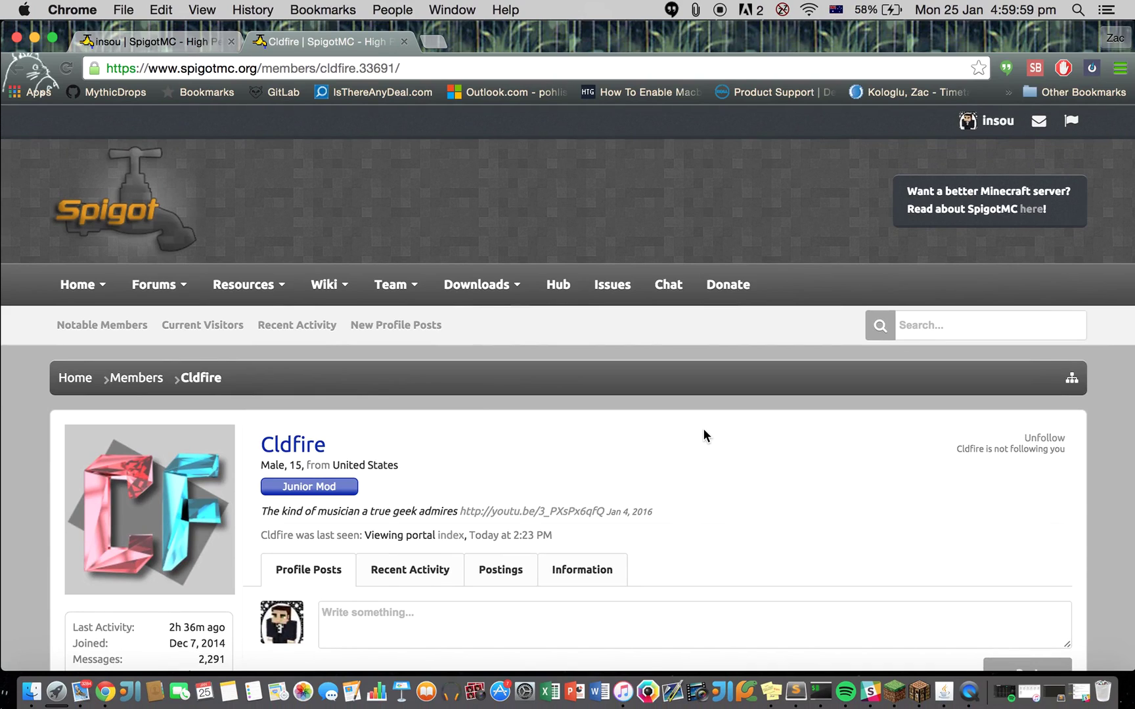
key("ctrl+shift+Tab")
key("ctrl+Tab")
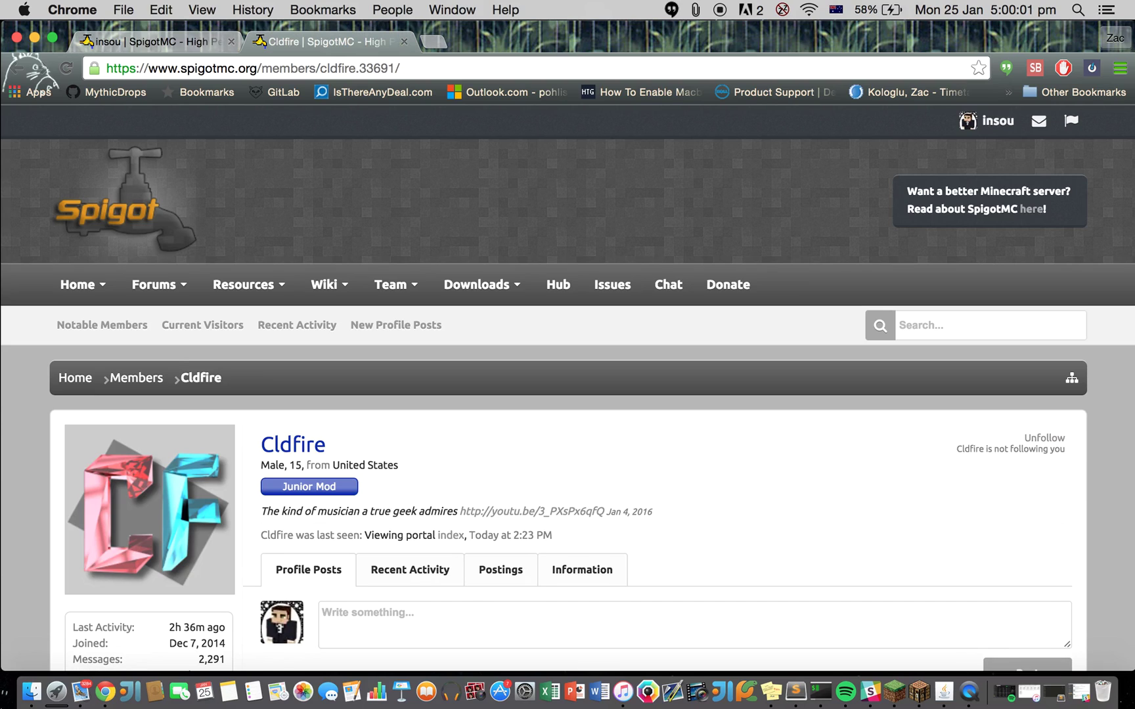